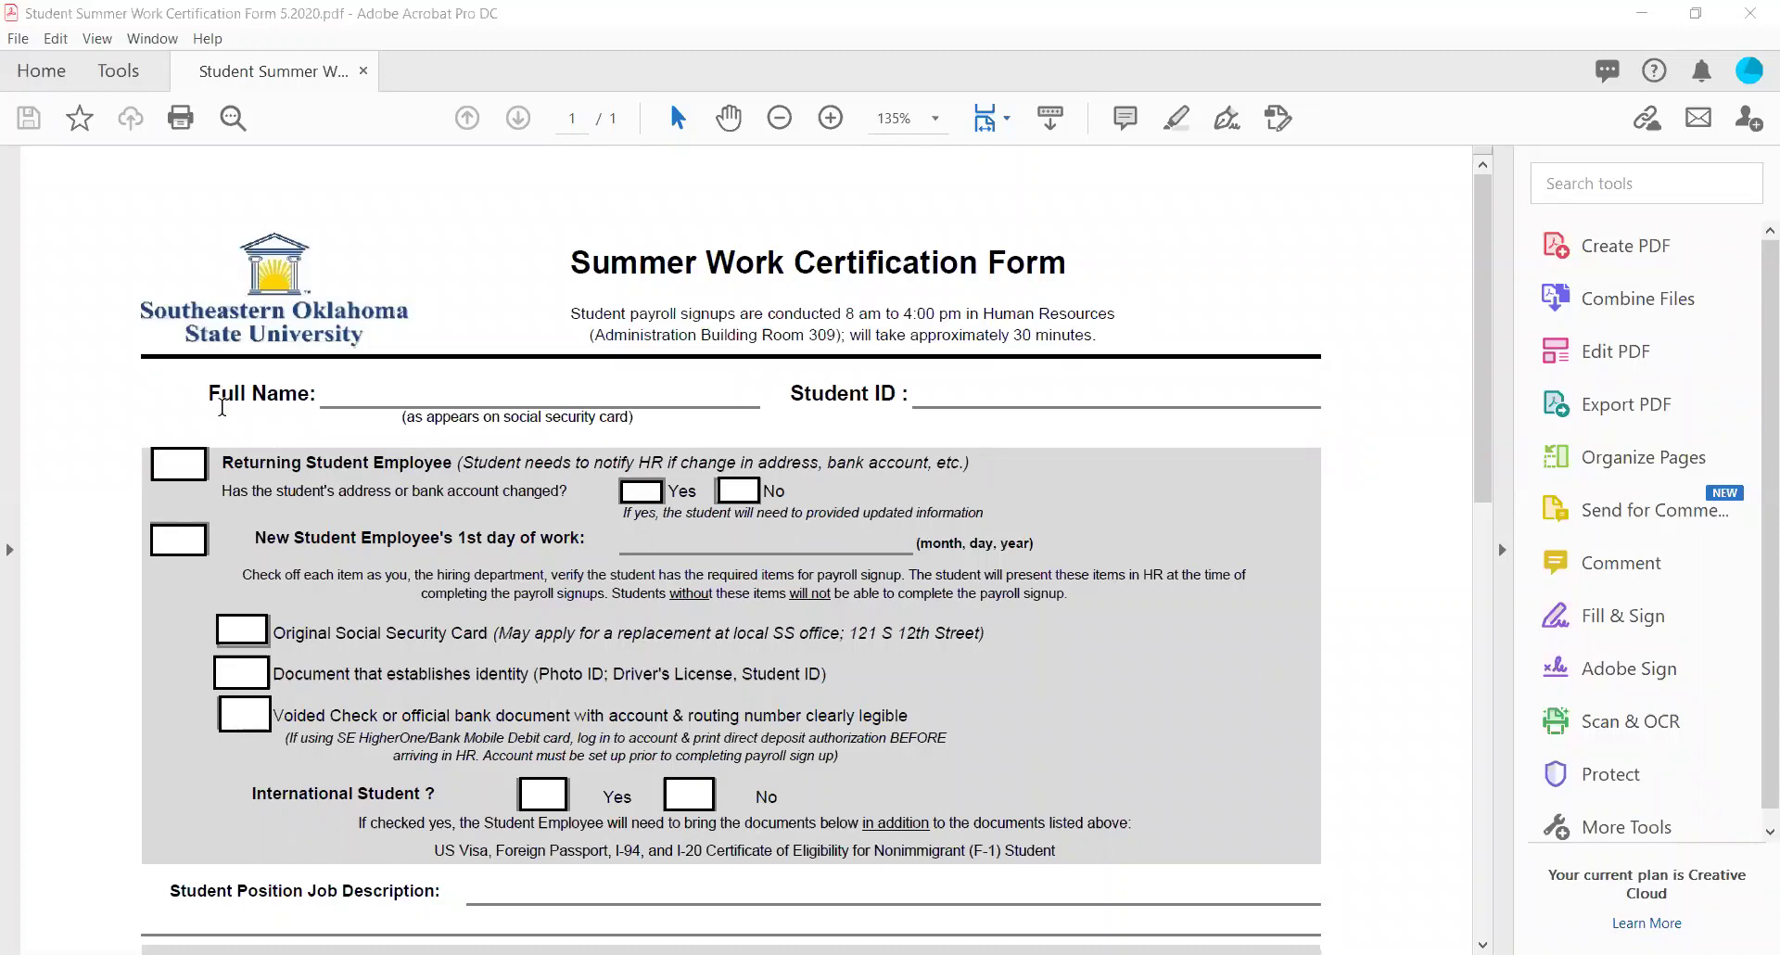
Enter the student's full name, as on the social security card, in the Full Name field.
{"action": "left_click_drag", "start_coordinate": [205, 396], "coordinate": [317, 396]}
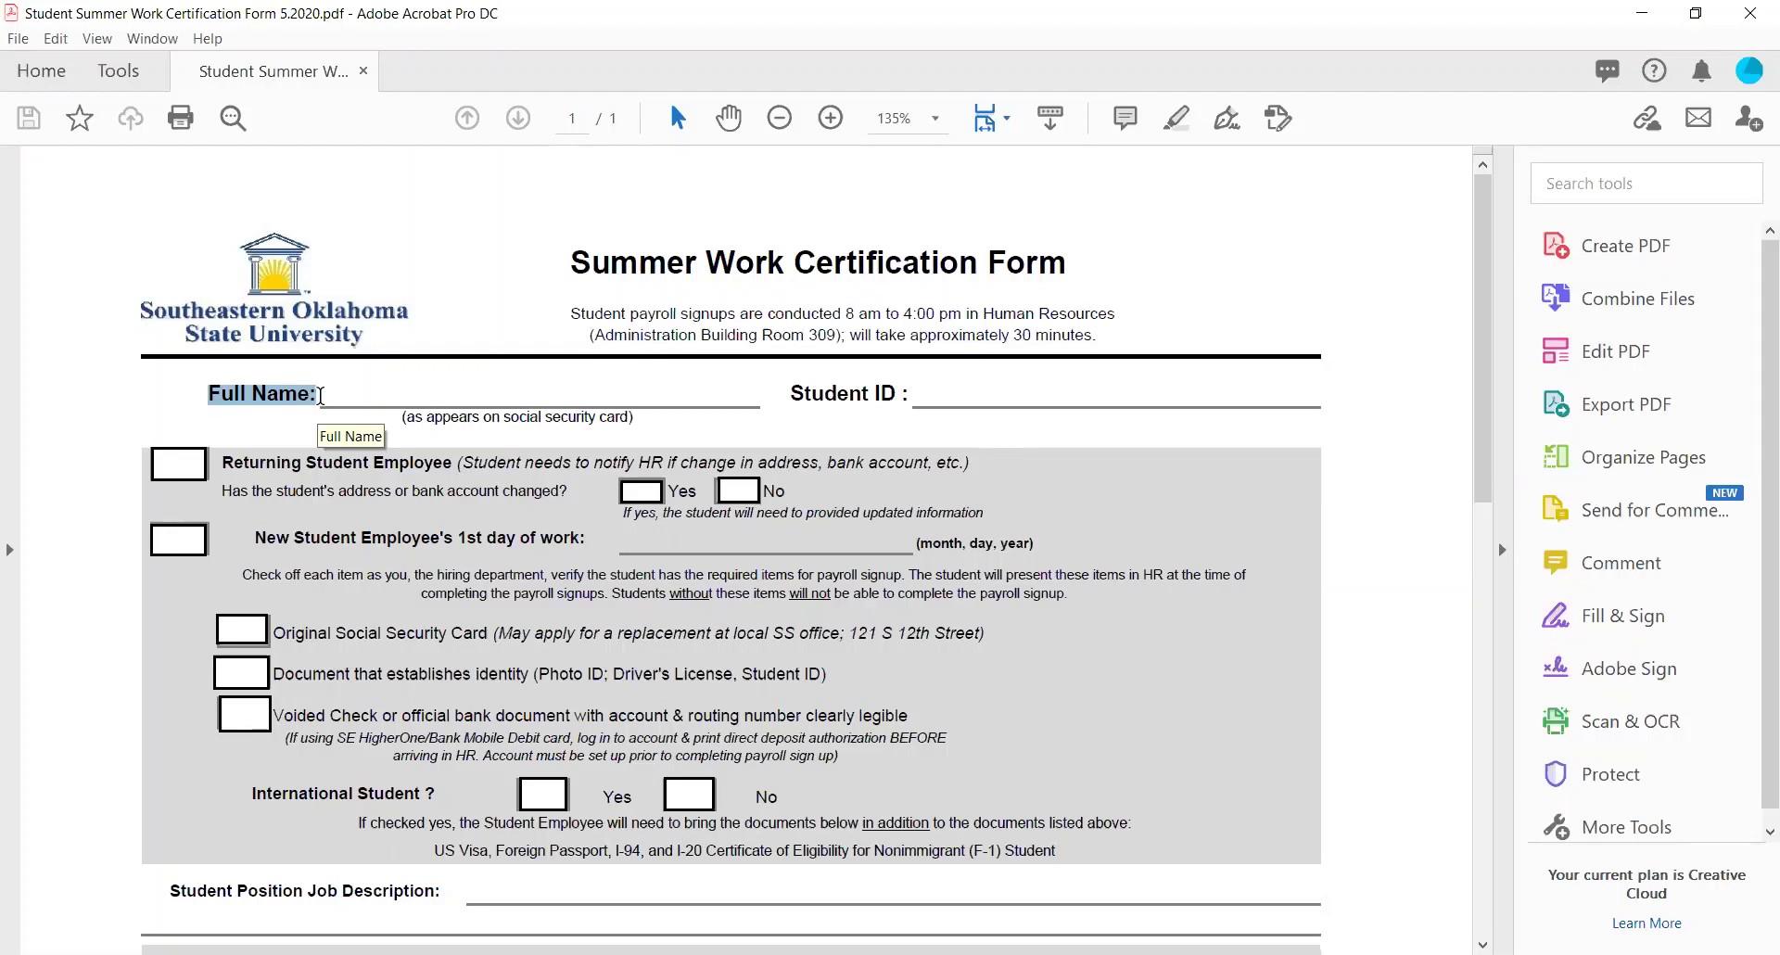
{"action": "left_click_drag", "start_coordinate": [403, 426], "coordinate": [623, 424]}
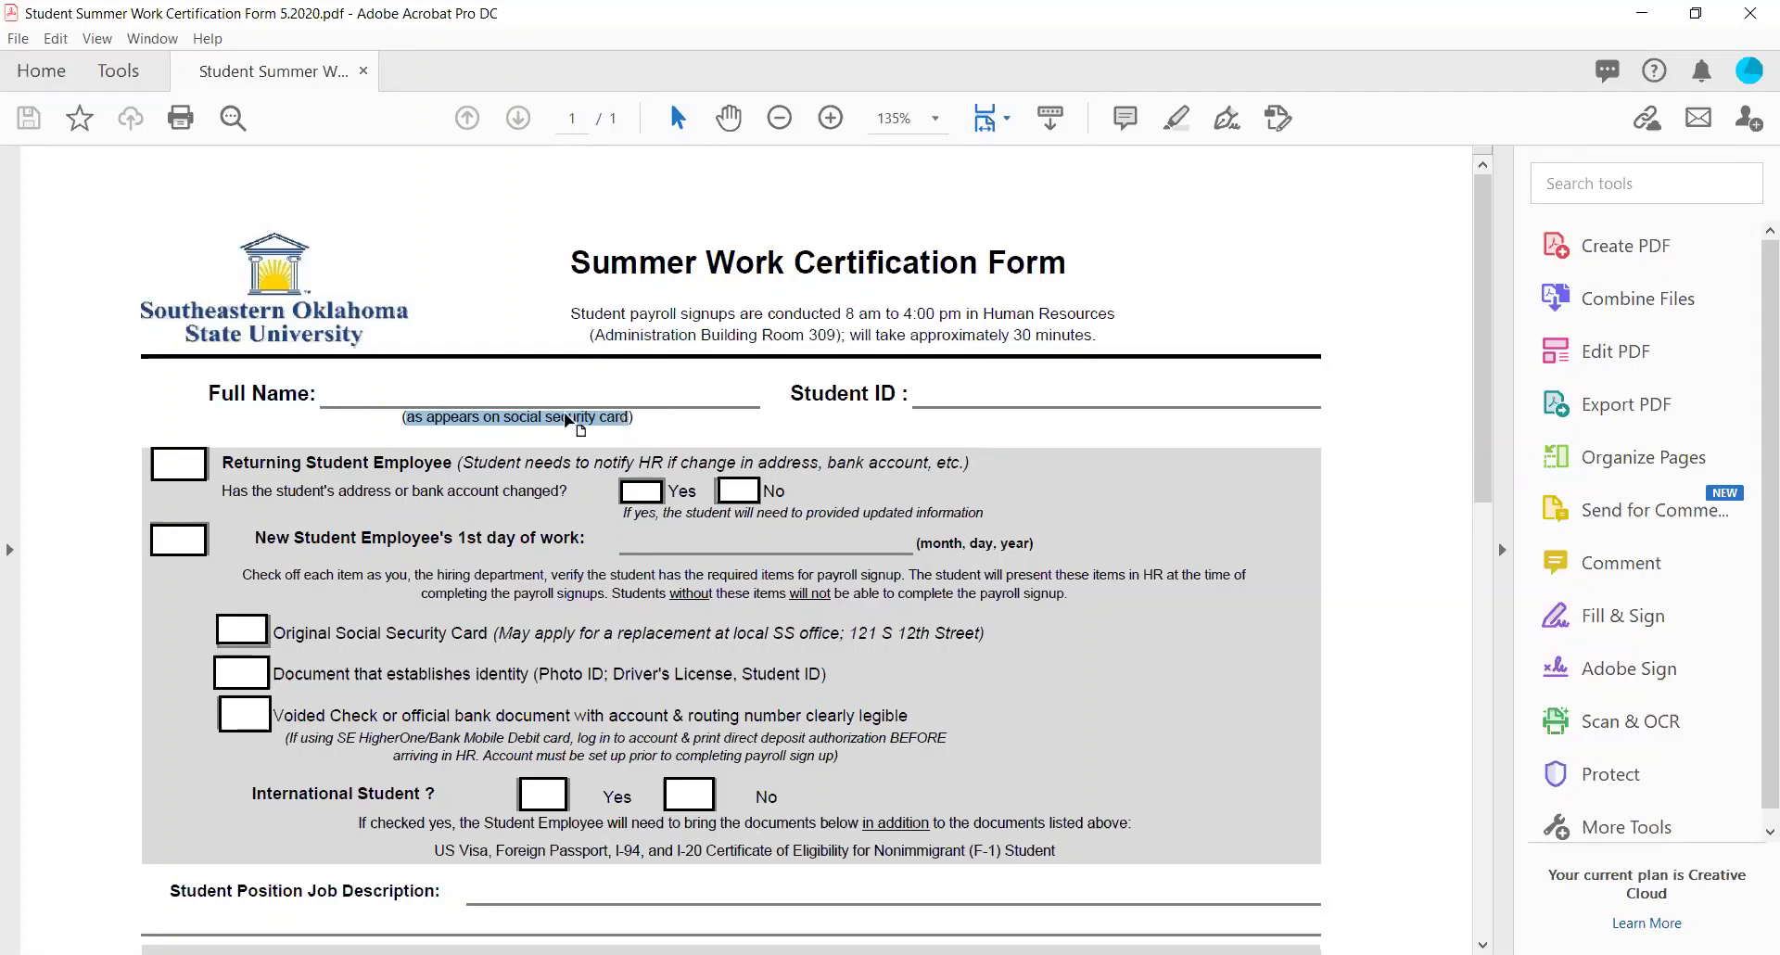
{"action": "left_click", "coordinate": [498, 393]}
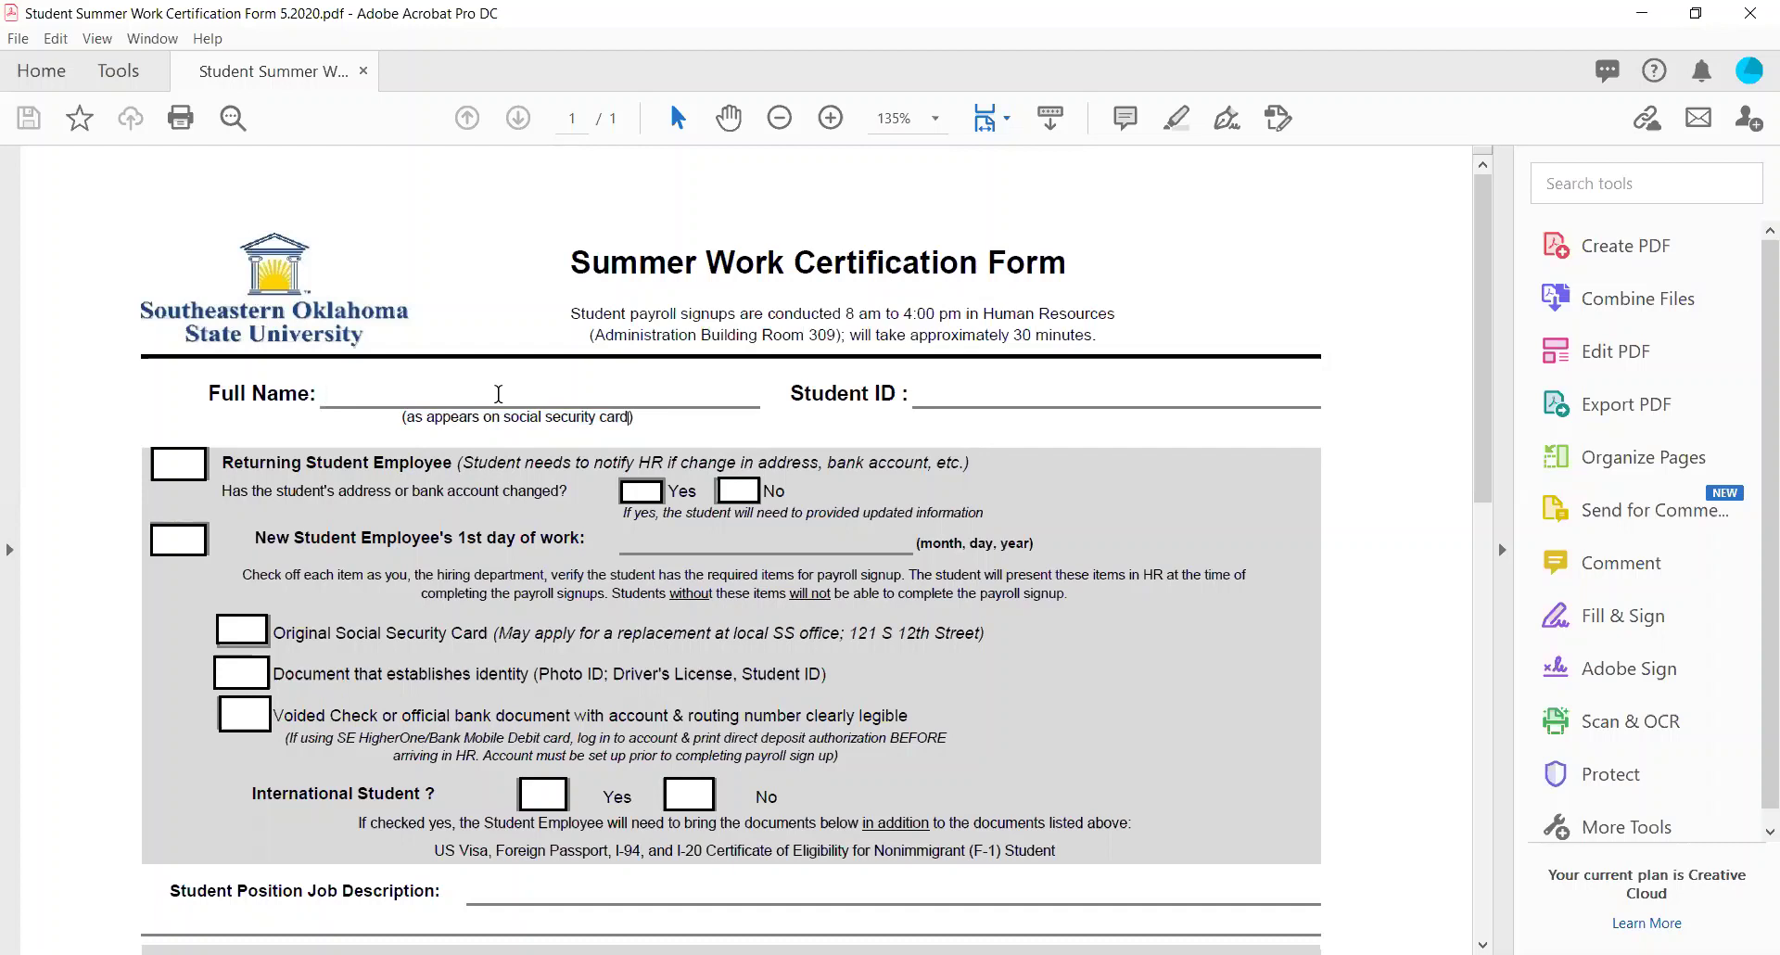
{"action": "type", "text": "Jane Mich"}
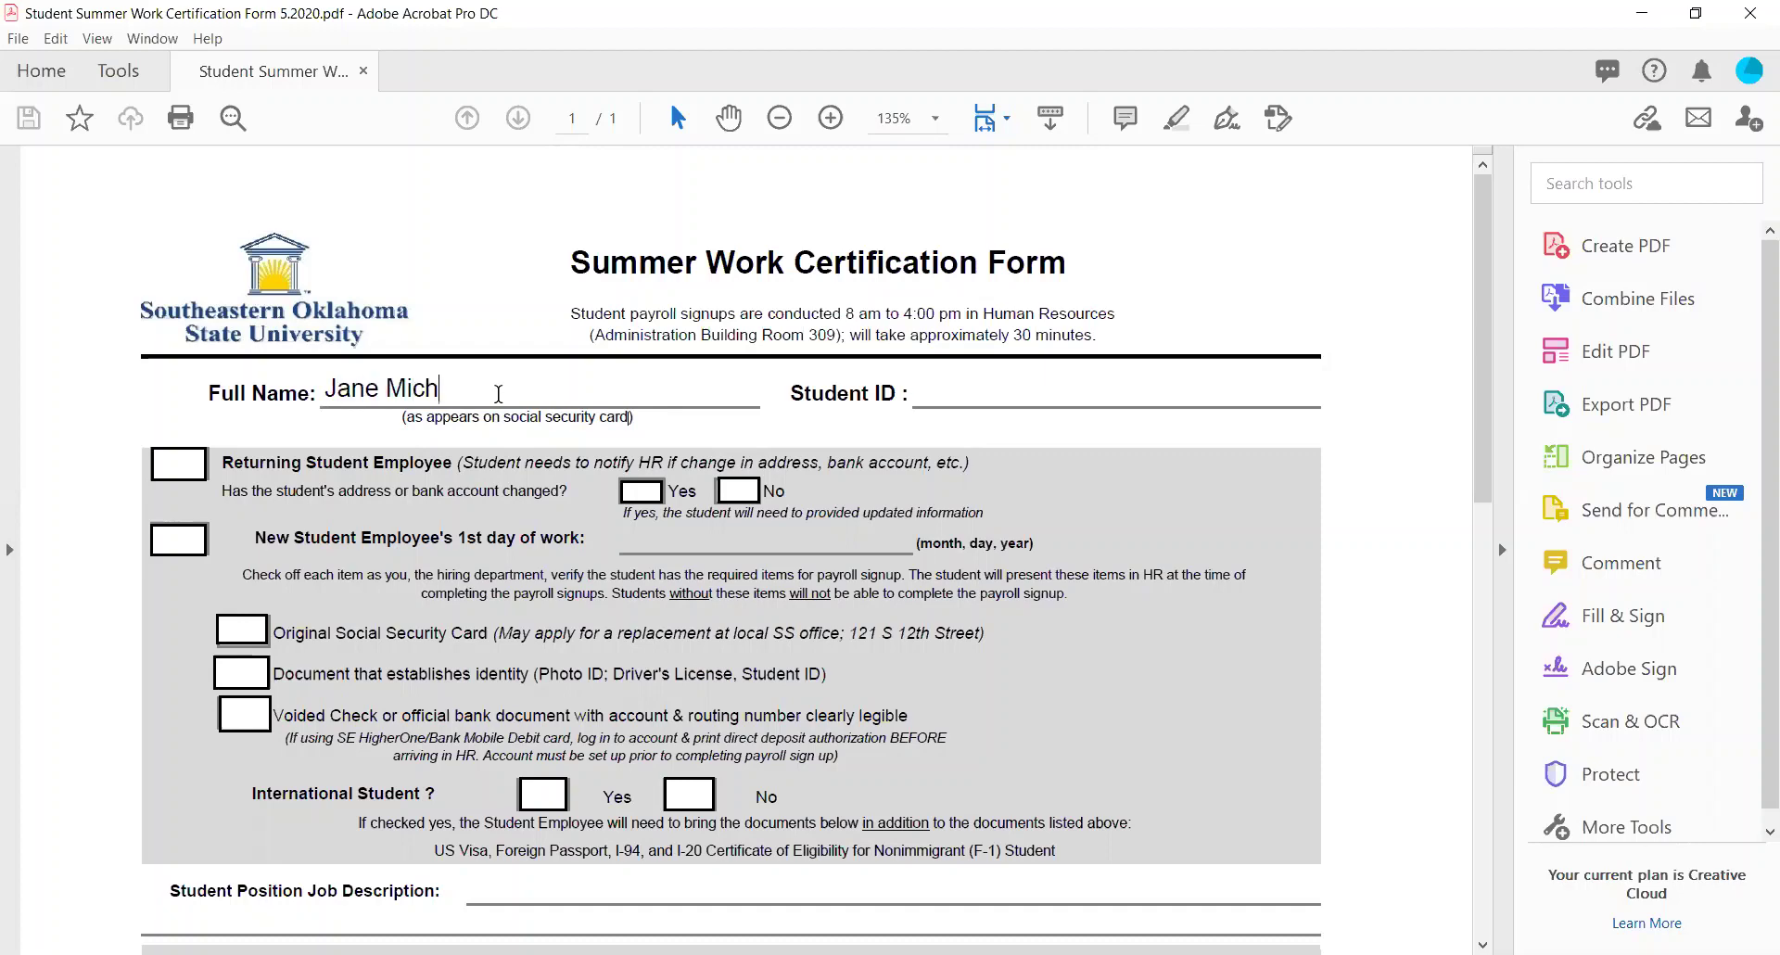
{"action": "type", "text": "elle Smith"}
{"action": "left_click_drag", "start_coordinate": [788, 393], "coordinate": [901, 391]}
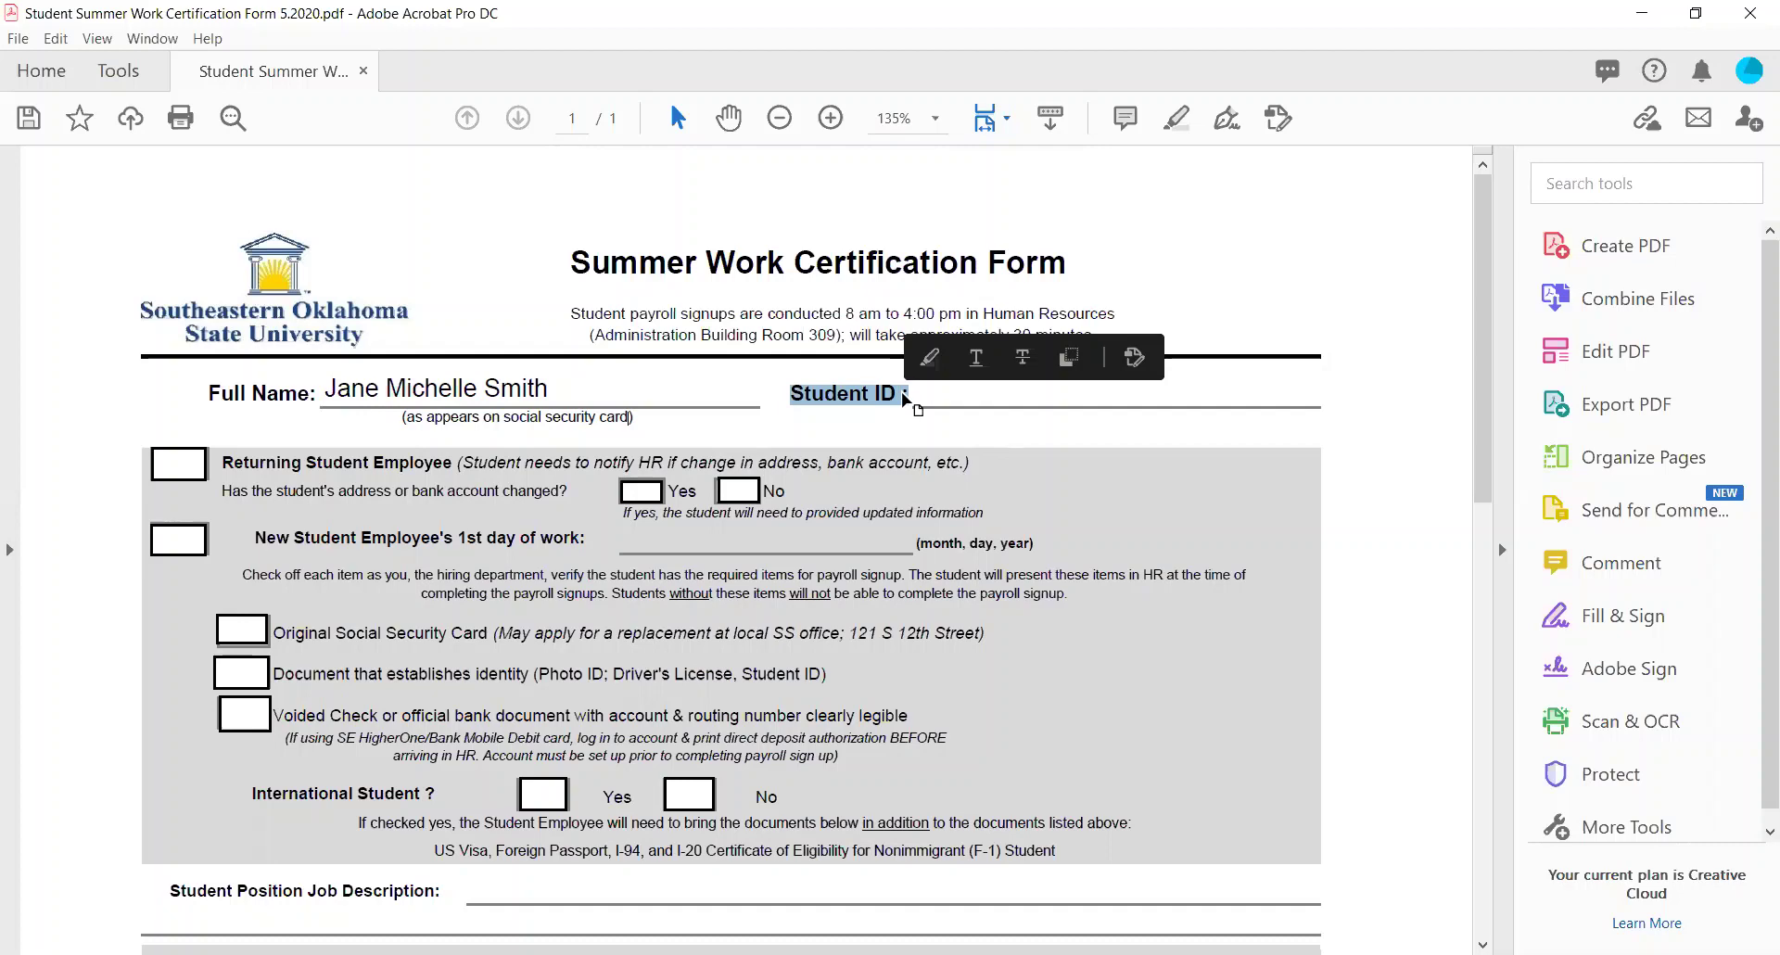
Enter the student's ID number in the Student ID field.
{"action": "left_click", "coordinate": [954, 395]}
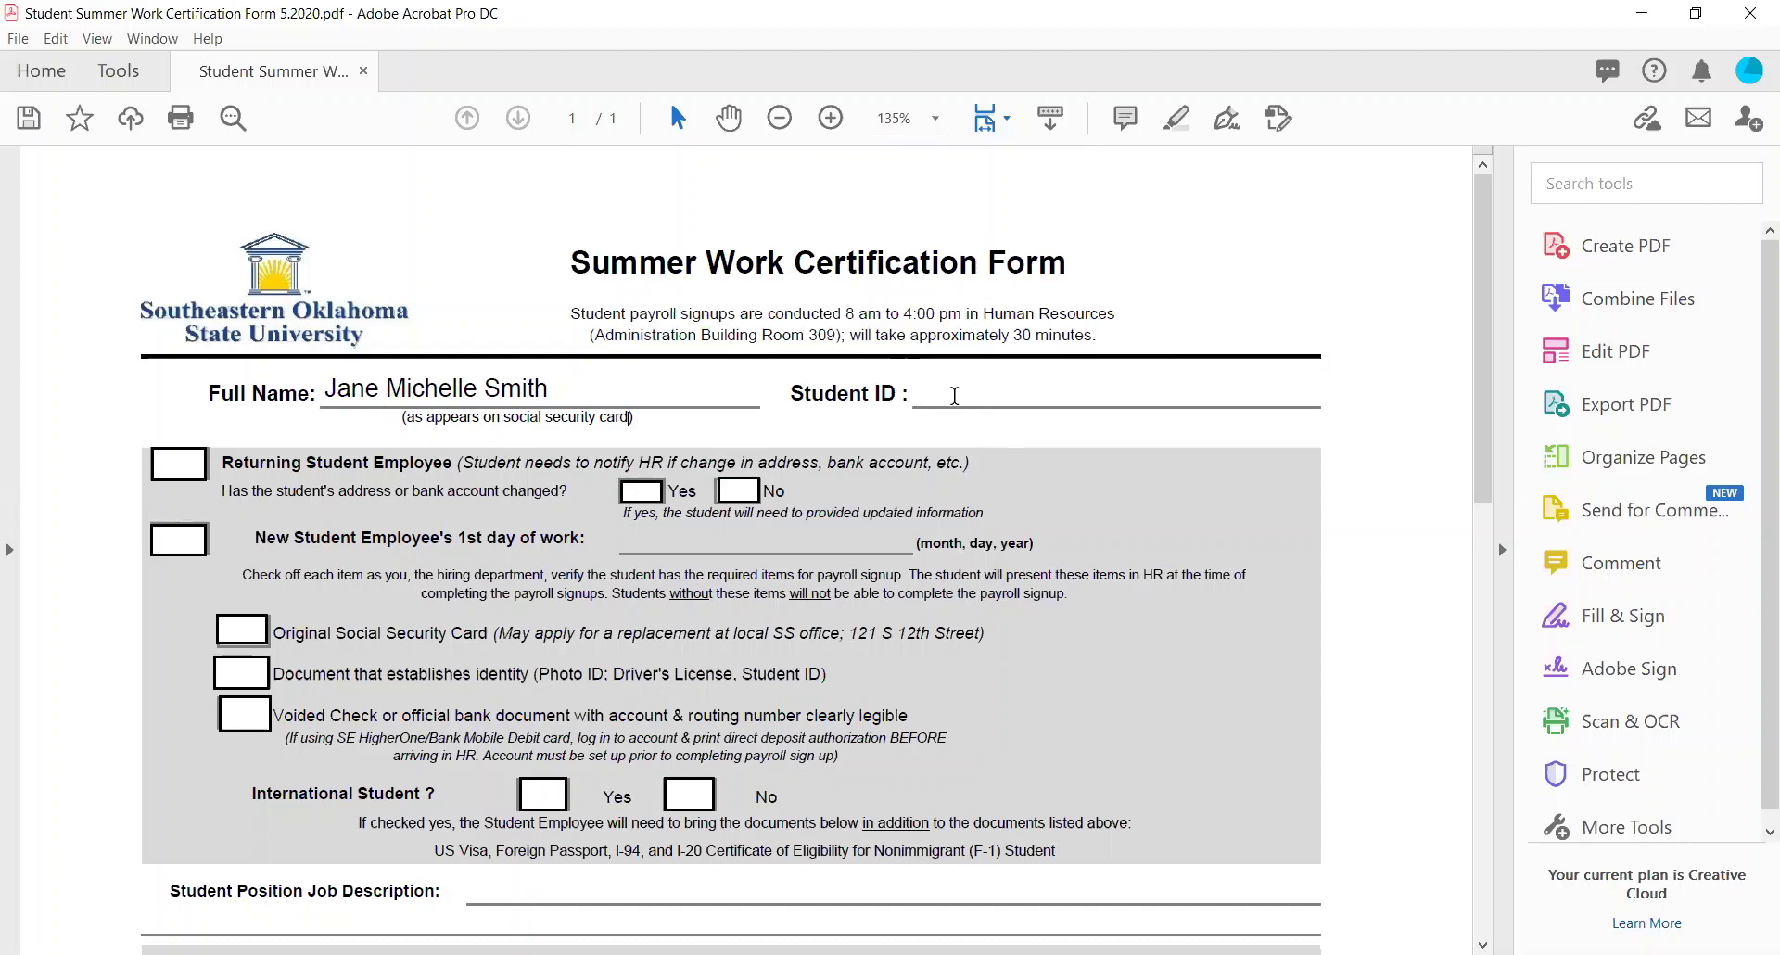
{"action": "type", "text": "99999"}
{"action": "scroll", "coordinate": [955, 397], "scroll_direction": "down", "scroll_amount": 2}
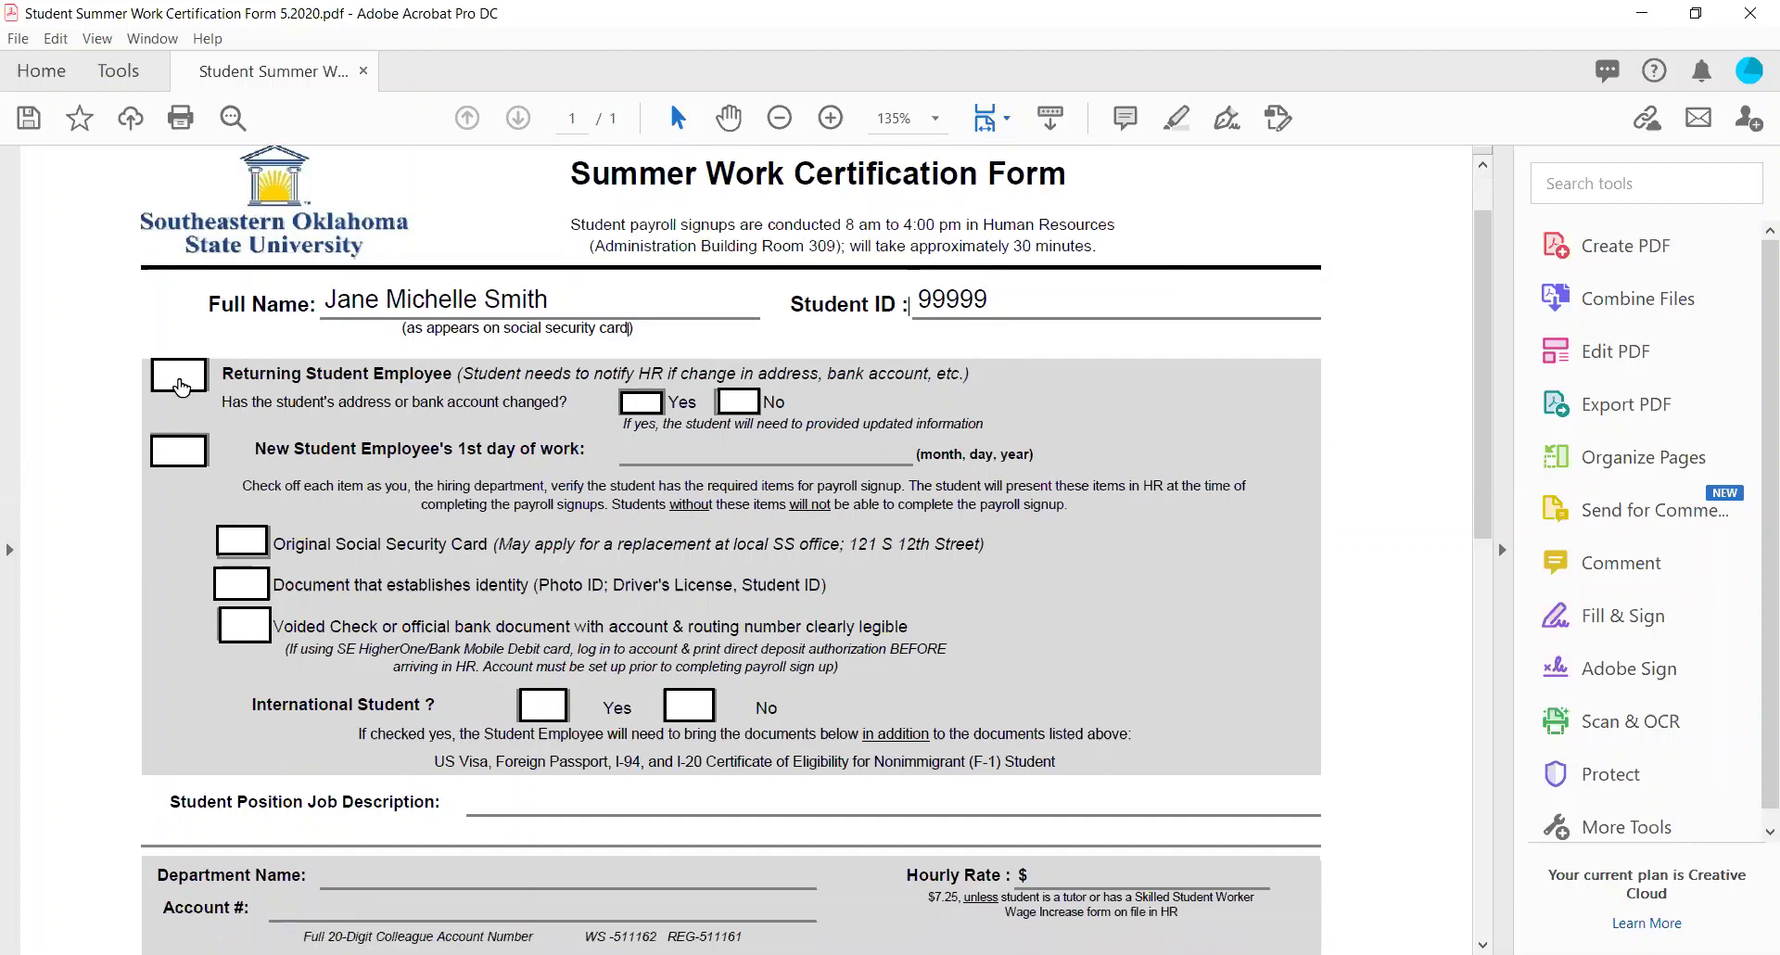
Try toggling the Returning Student Employee checkbox in the grey checklist section.
{"action": "left_click_drag", "start_coordinate": [148, 375], "coordinate": [1316, 775]}
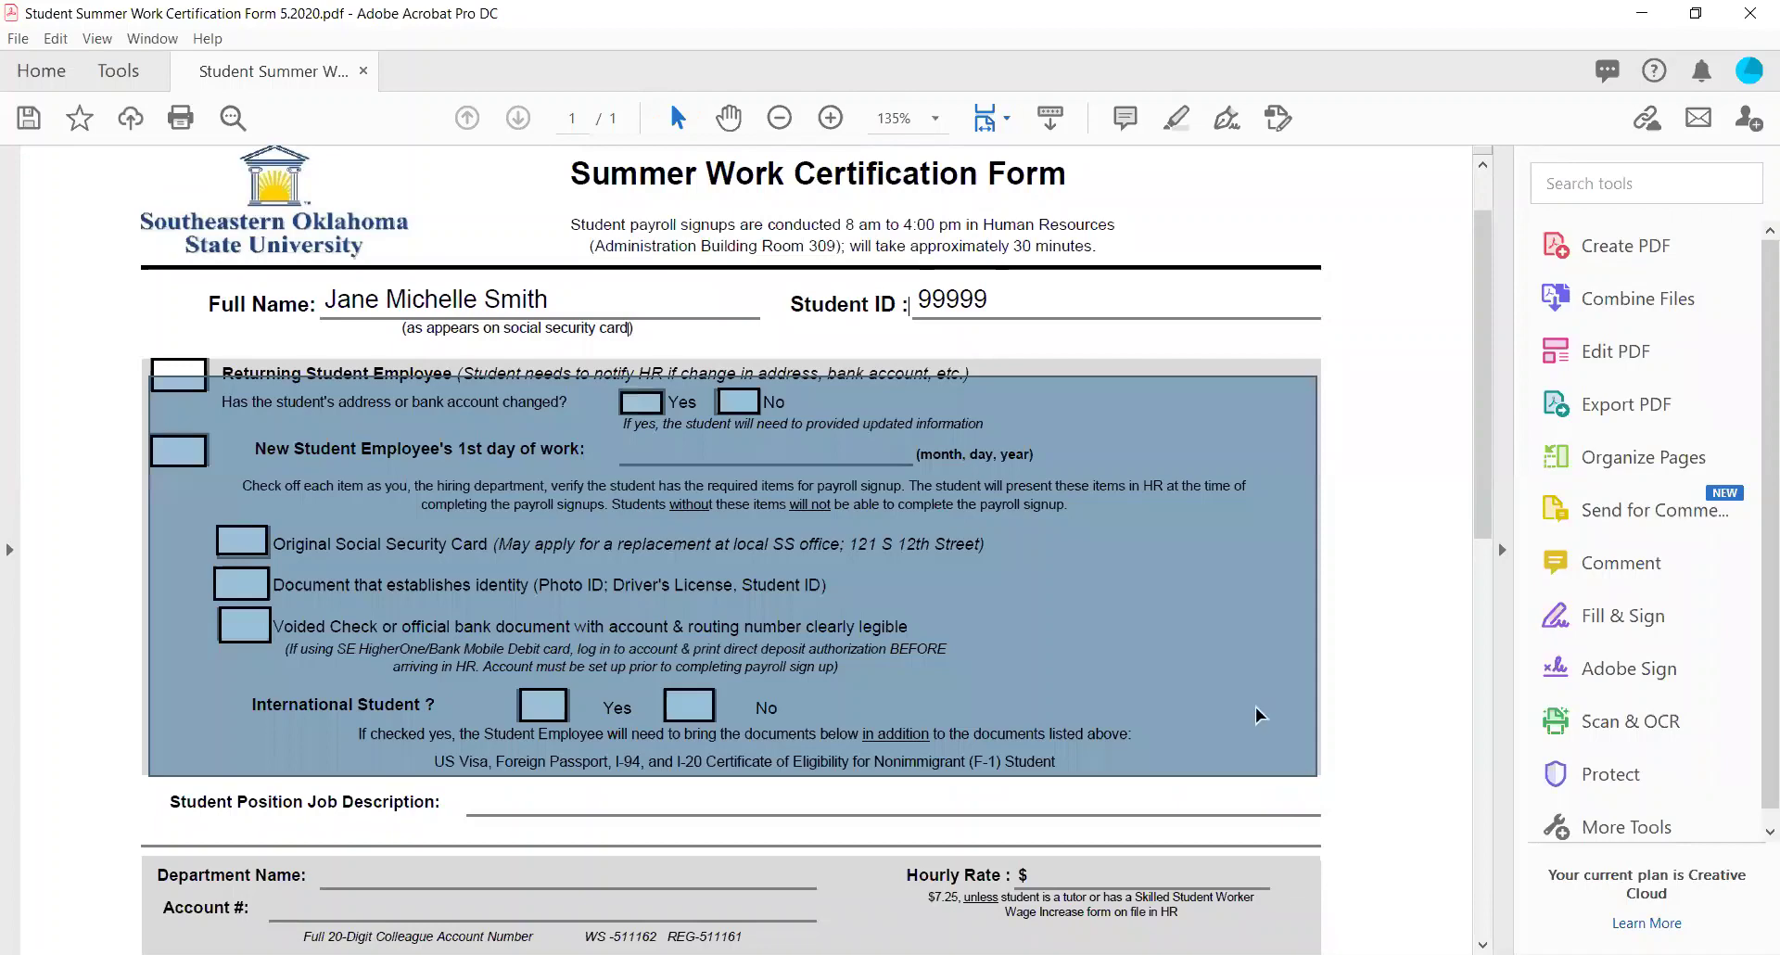
{"action": "left_click", "coordinate": [178, 375]}
{"action": "left_click", "coordinate": [174, 393]}
{"action": "left_click", "coordinate": [174, 394]}
{"action": "right_click", "coordinate": [191, 409]}
{"action": "left_click", "coordinate": [108, 380]}
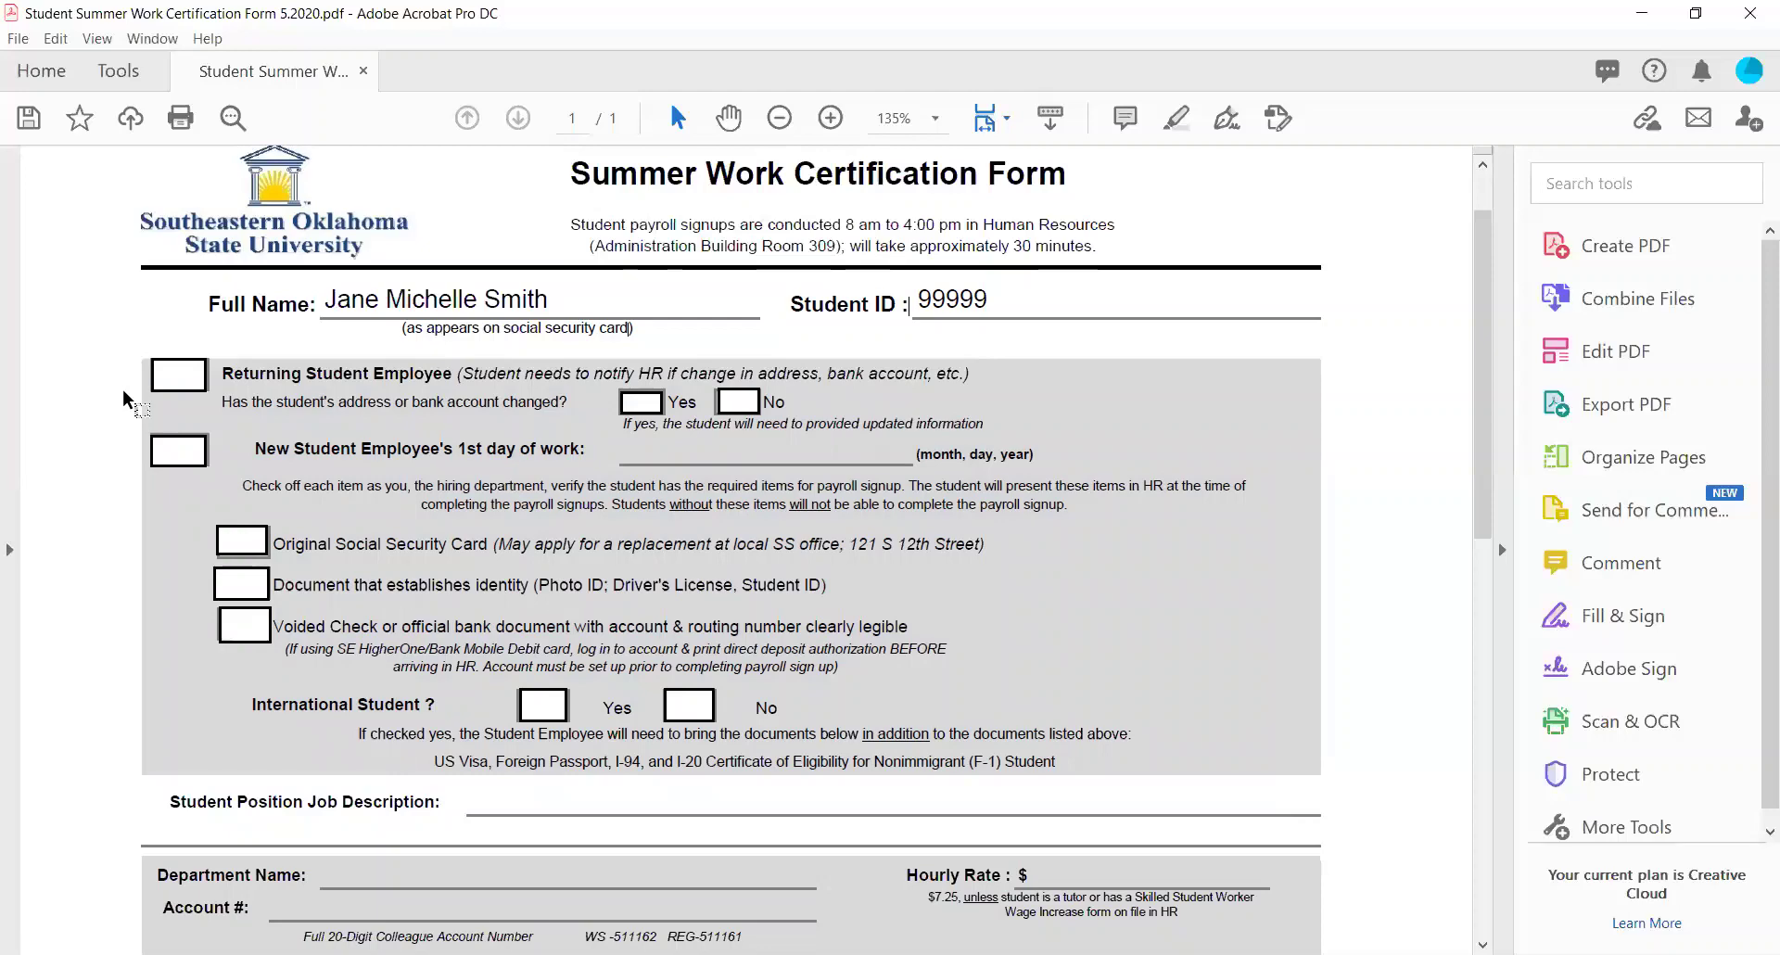
Untick Returning Student Employee and tick the New Student Employee's 1st day of work box.
{"action": "left_click", "coordinate": [182, 375]}
{"action": "left_click_drag", "start_coordinate": [222, 401], "coordinate": [547, 420]}
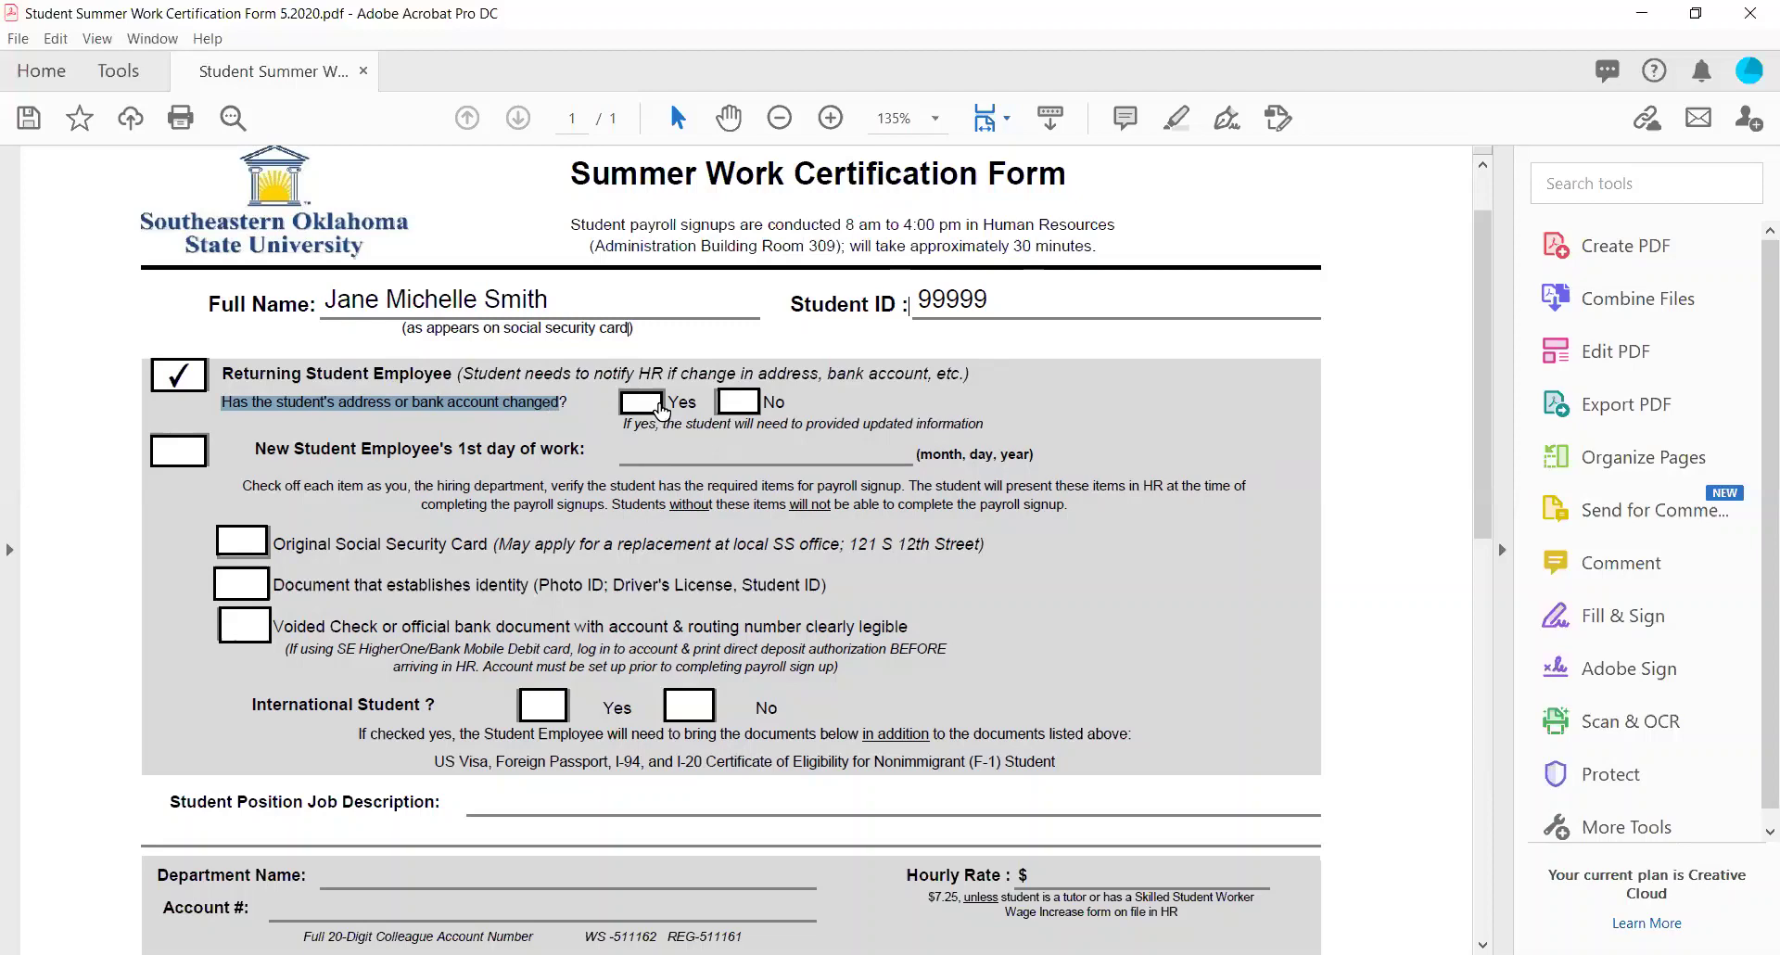
{"action": "left_click", "coordinate": [173, 383]}
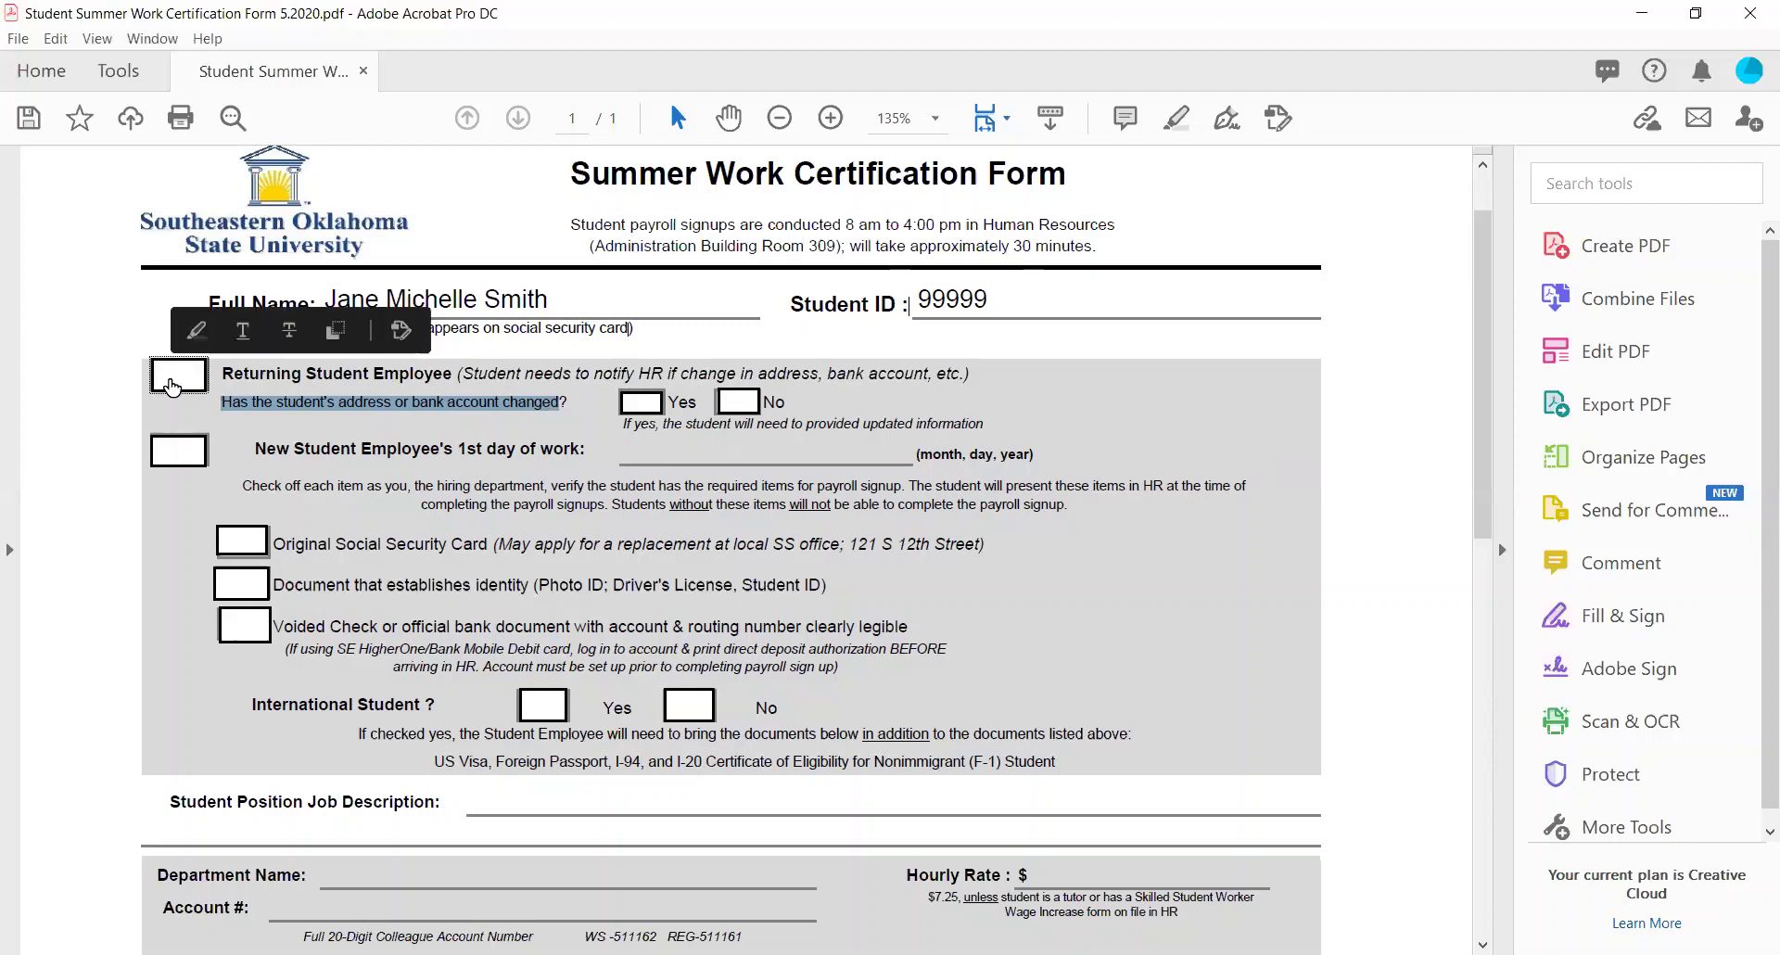
{"action": "scroll", "coordinate": [169, 385], "scroll_direction": "down", "scroll_amount": 1}
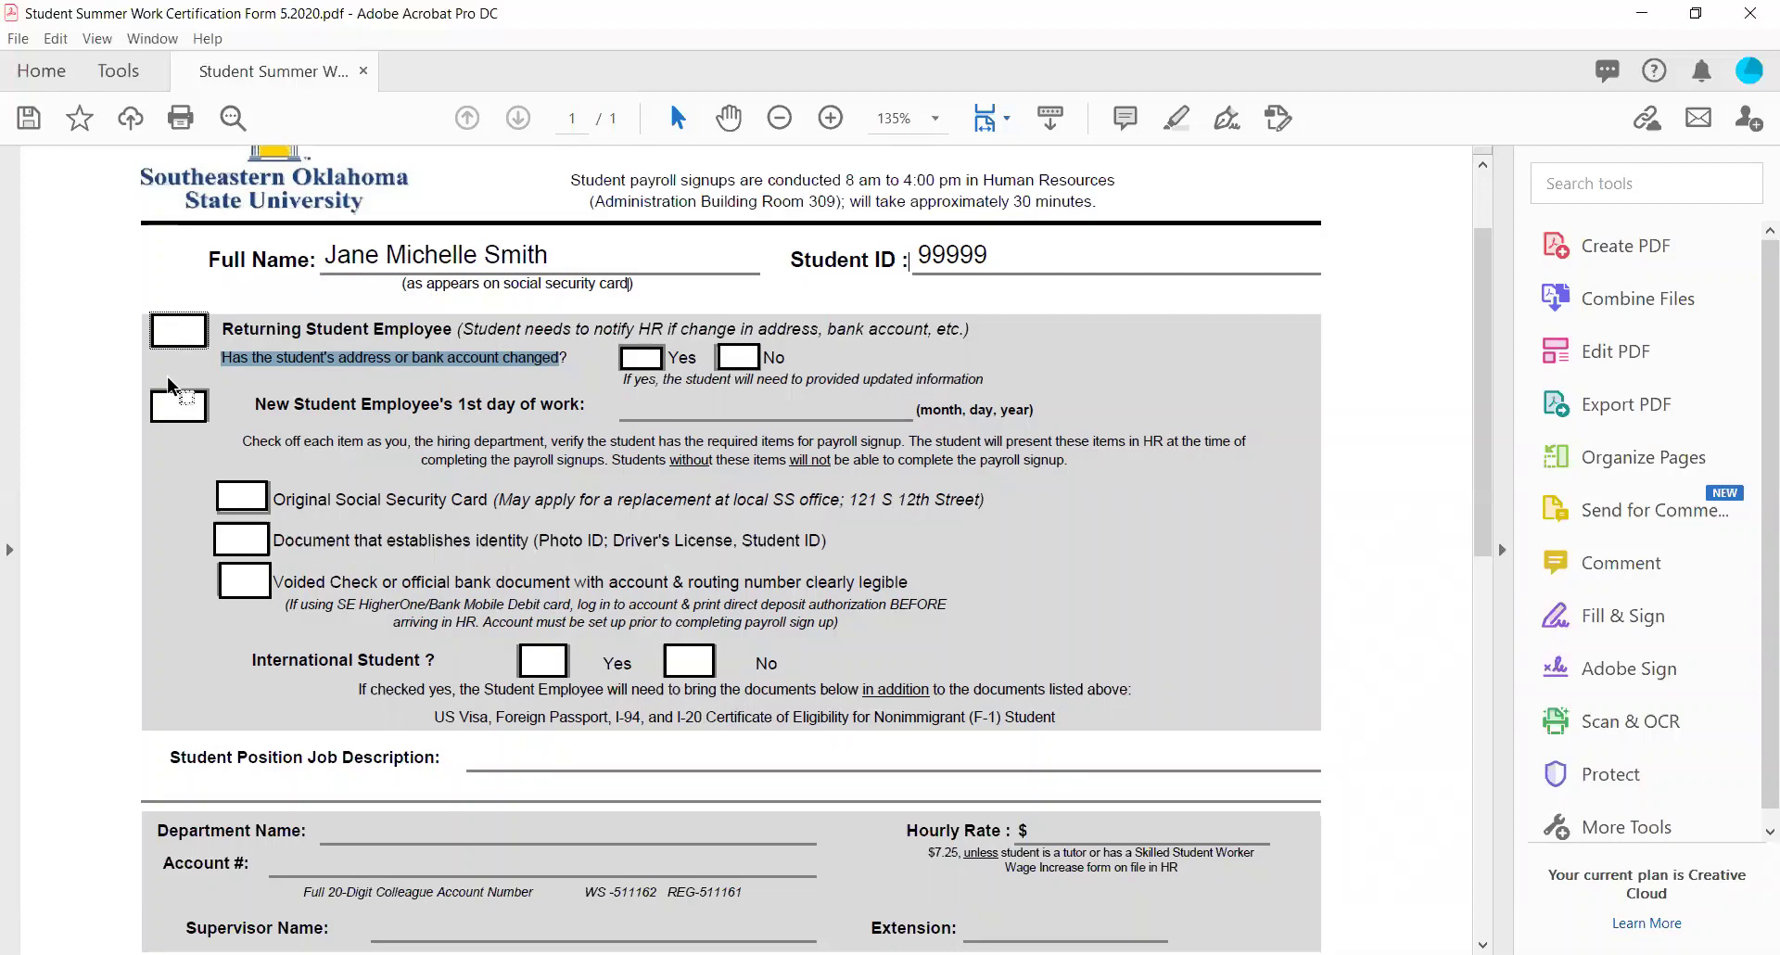
{"action": "left_click", "coordinate": [176, 413]}
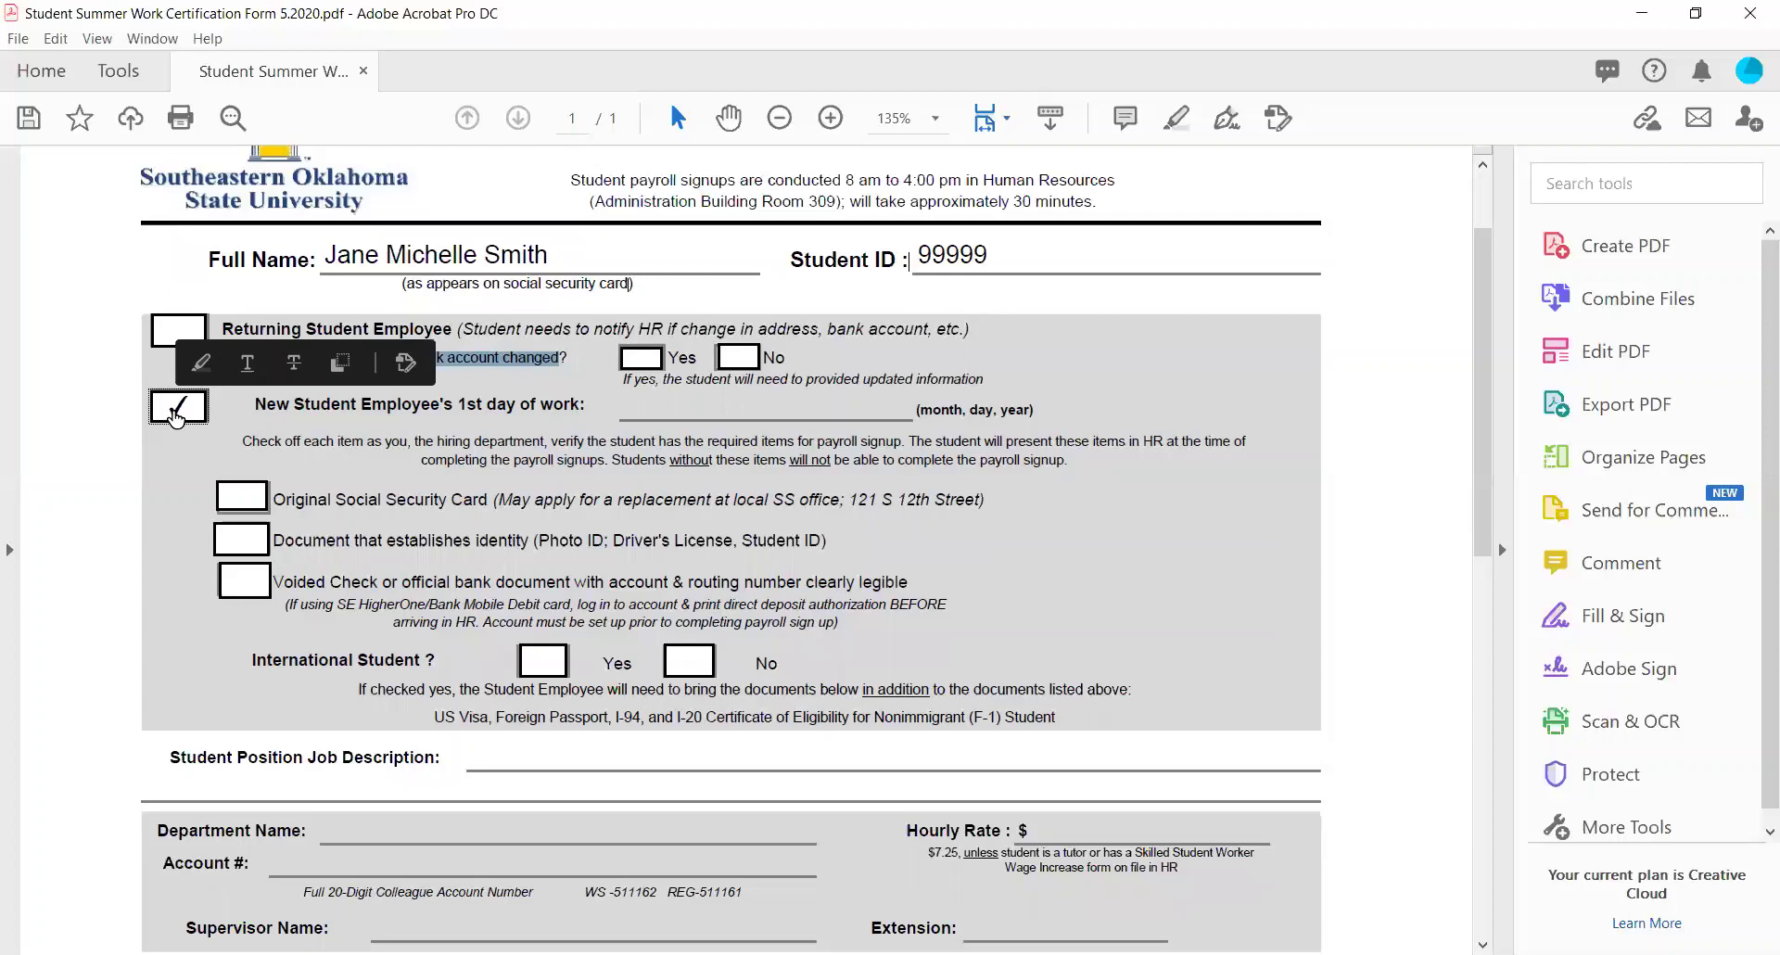
{"action": "left_click", "coordinate": [316, 450]}
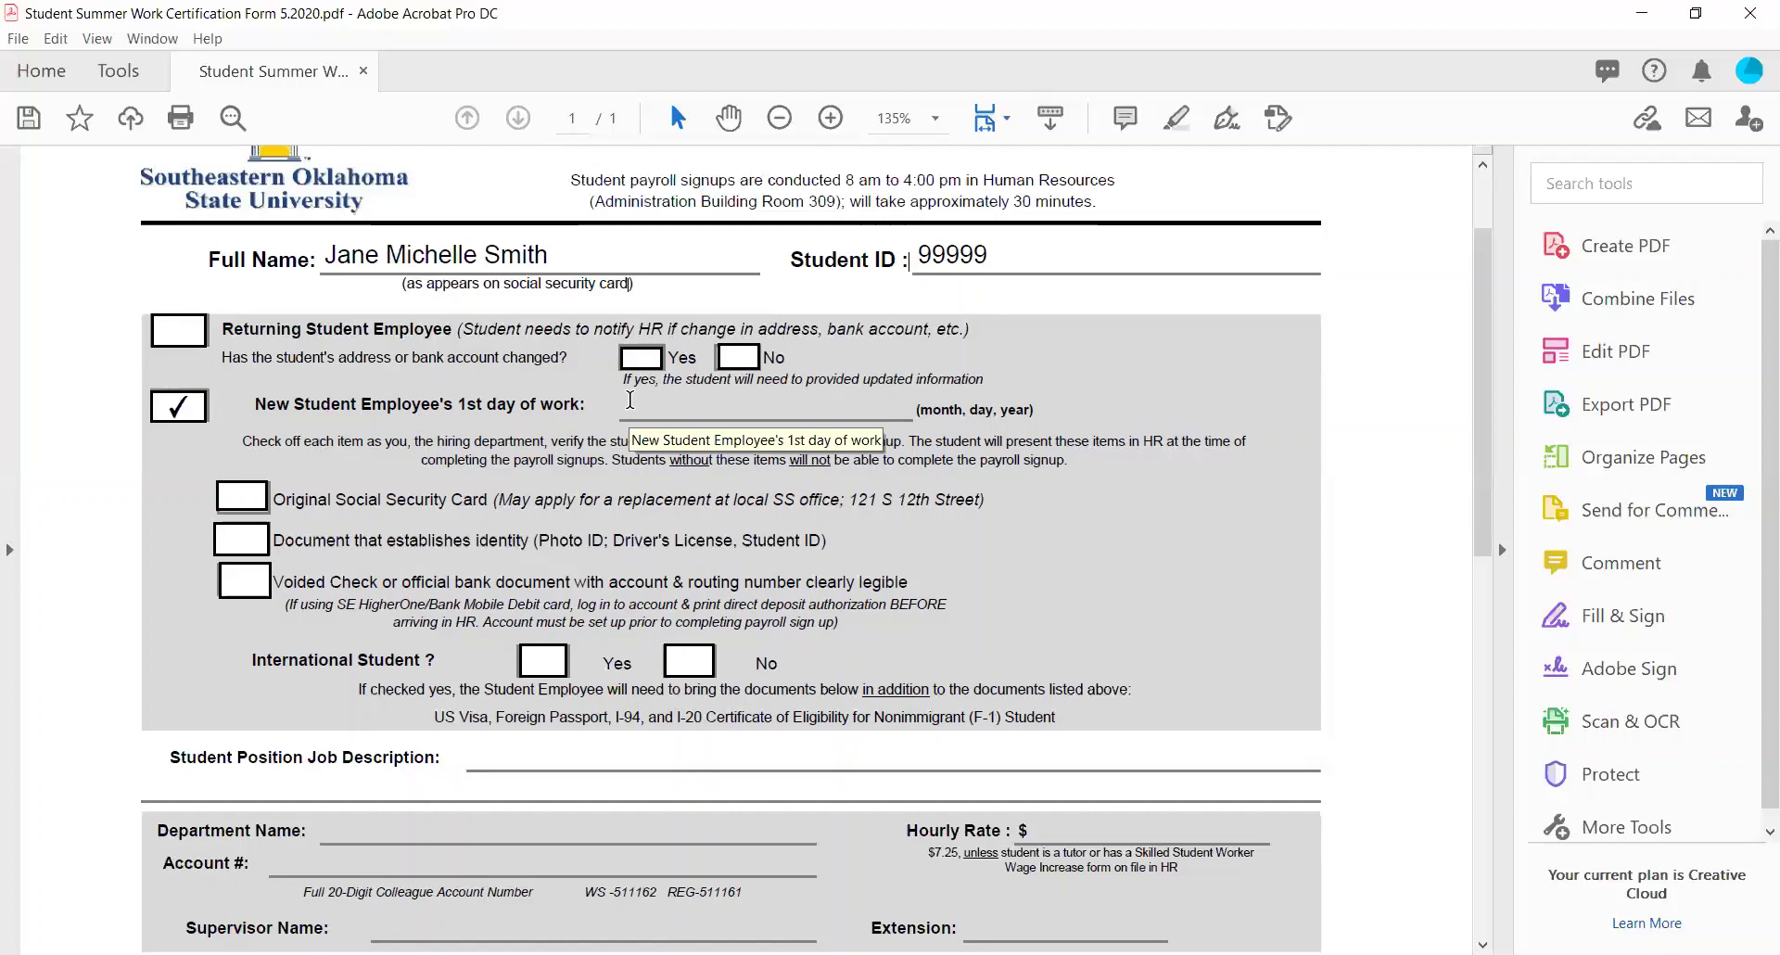
Enter 05/18/2020 as the 1st day of work date.
{"action": "left_click", "coordinate": [630, 399]}
{"action": "type", "text": "05/18/2020"}
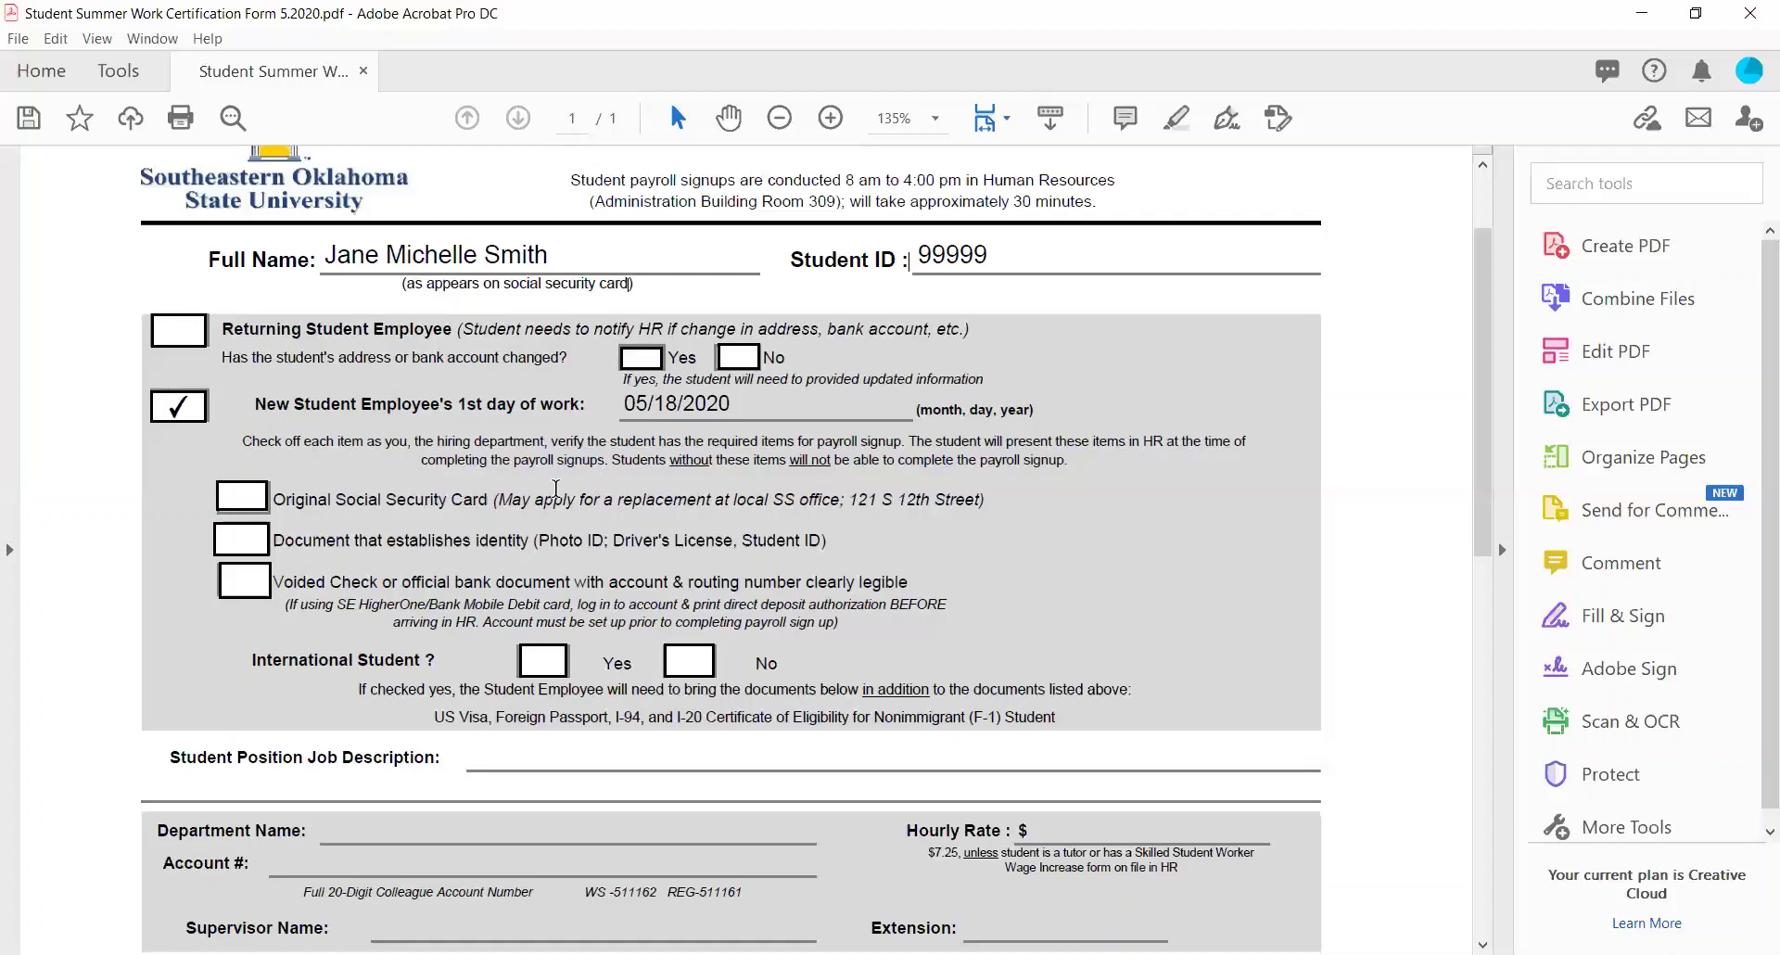
{"action": "scroll", "coordinate": [557, 484], "scroll_direction": "down", "scroll_amount": 1}
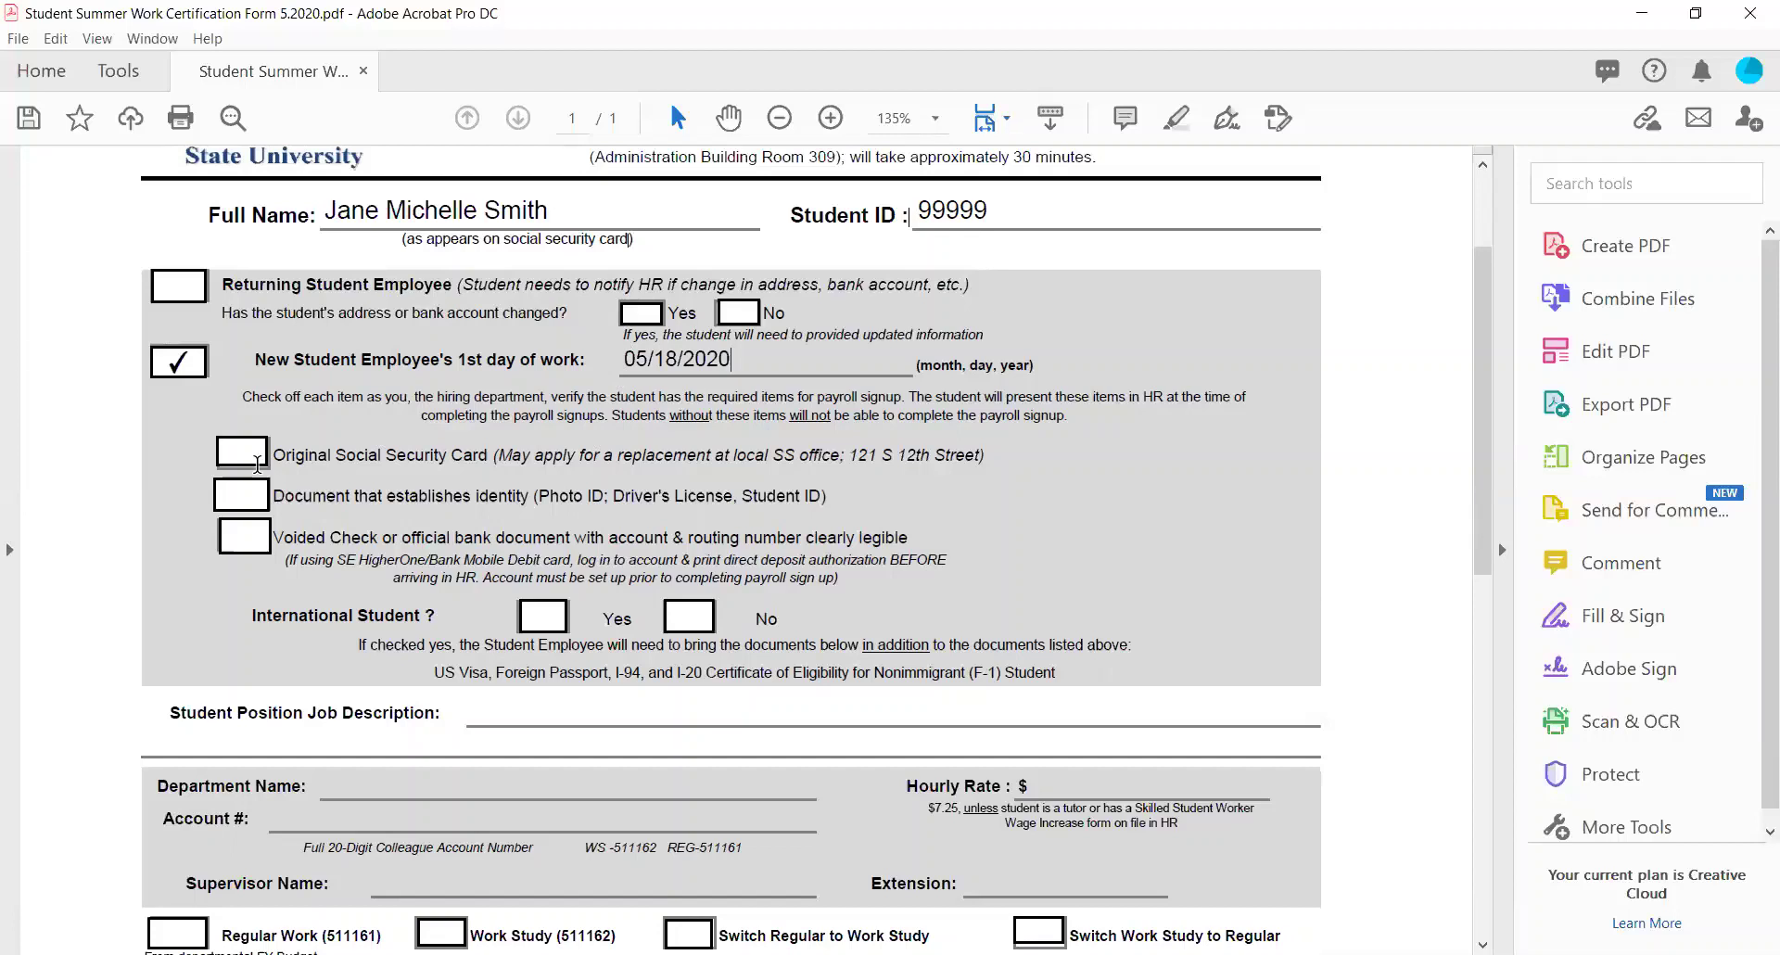
{"action": "left_click_drag", "start_coordinate": [274, 454], "coordinate": [493, 459]}
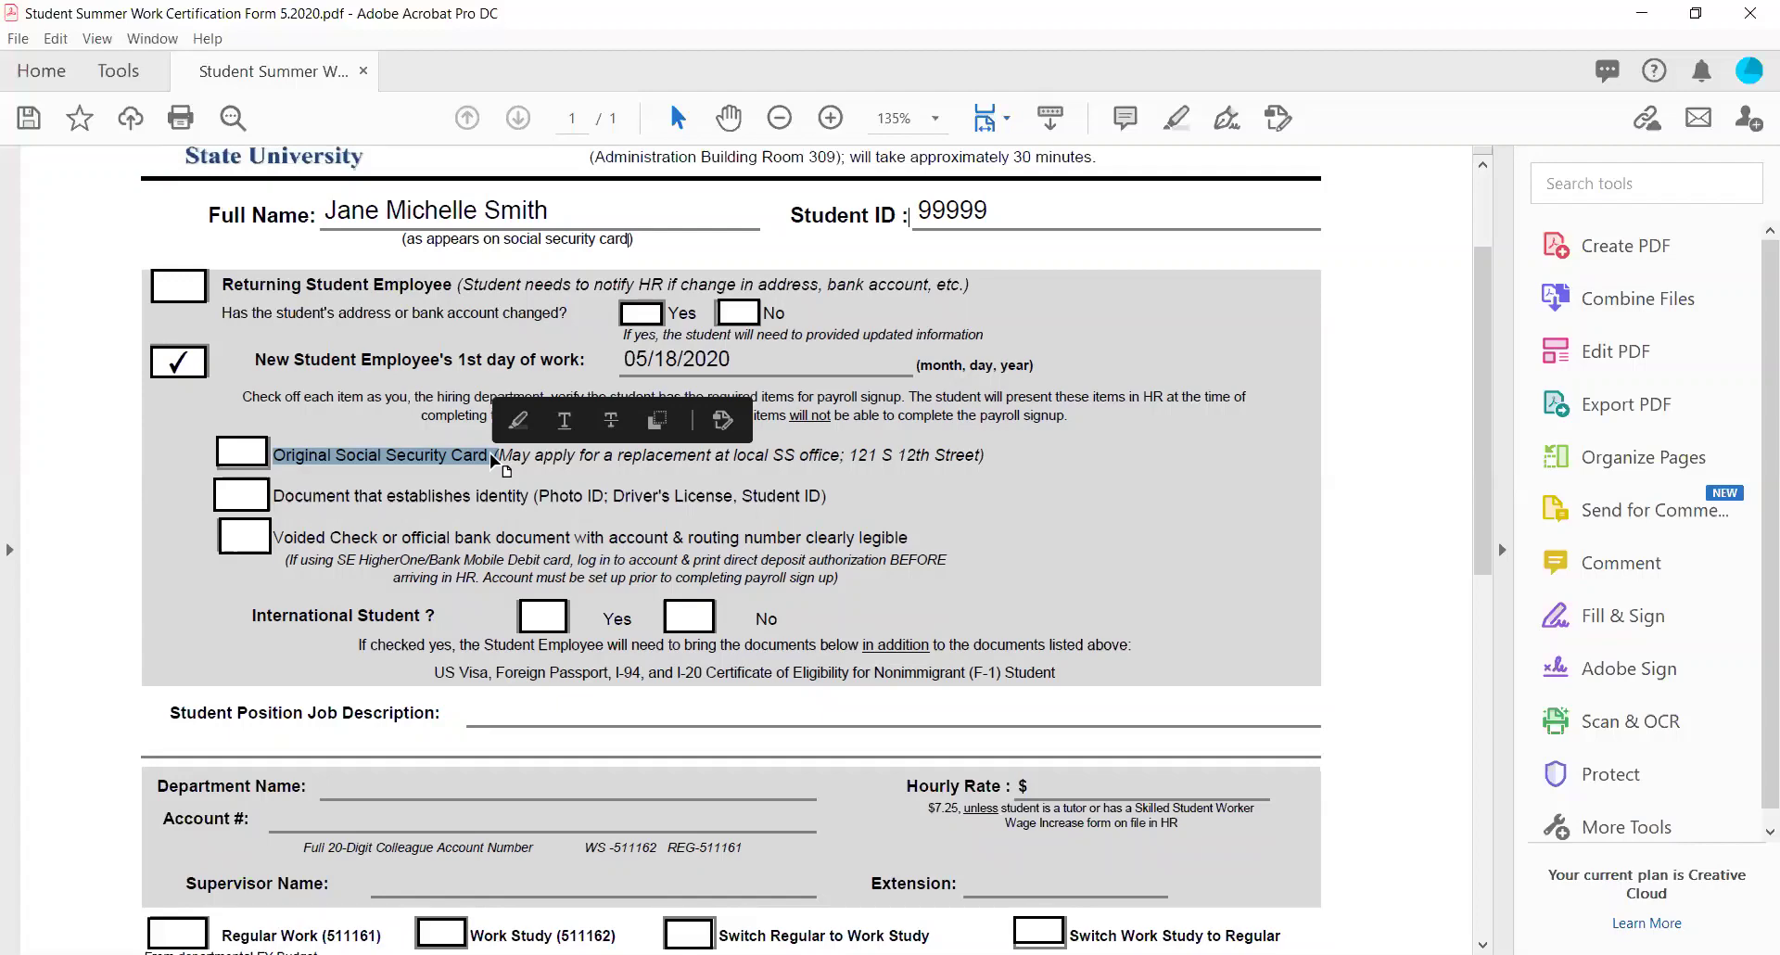
Tick the Original Social Security Card, identity document and Voided Check boxes.
{"action": "left_click", "coordinate": [268, 491]}
{"action": "left_click_drag", "start_coordinate": [268, 492], "coordinate": [815, 508]}
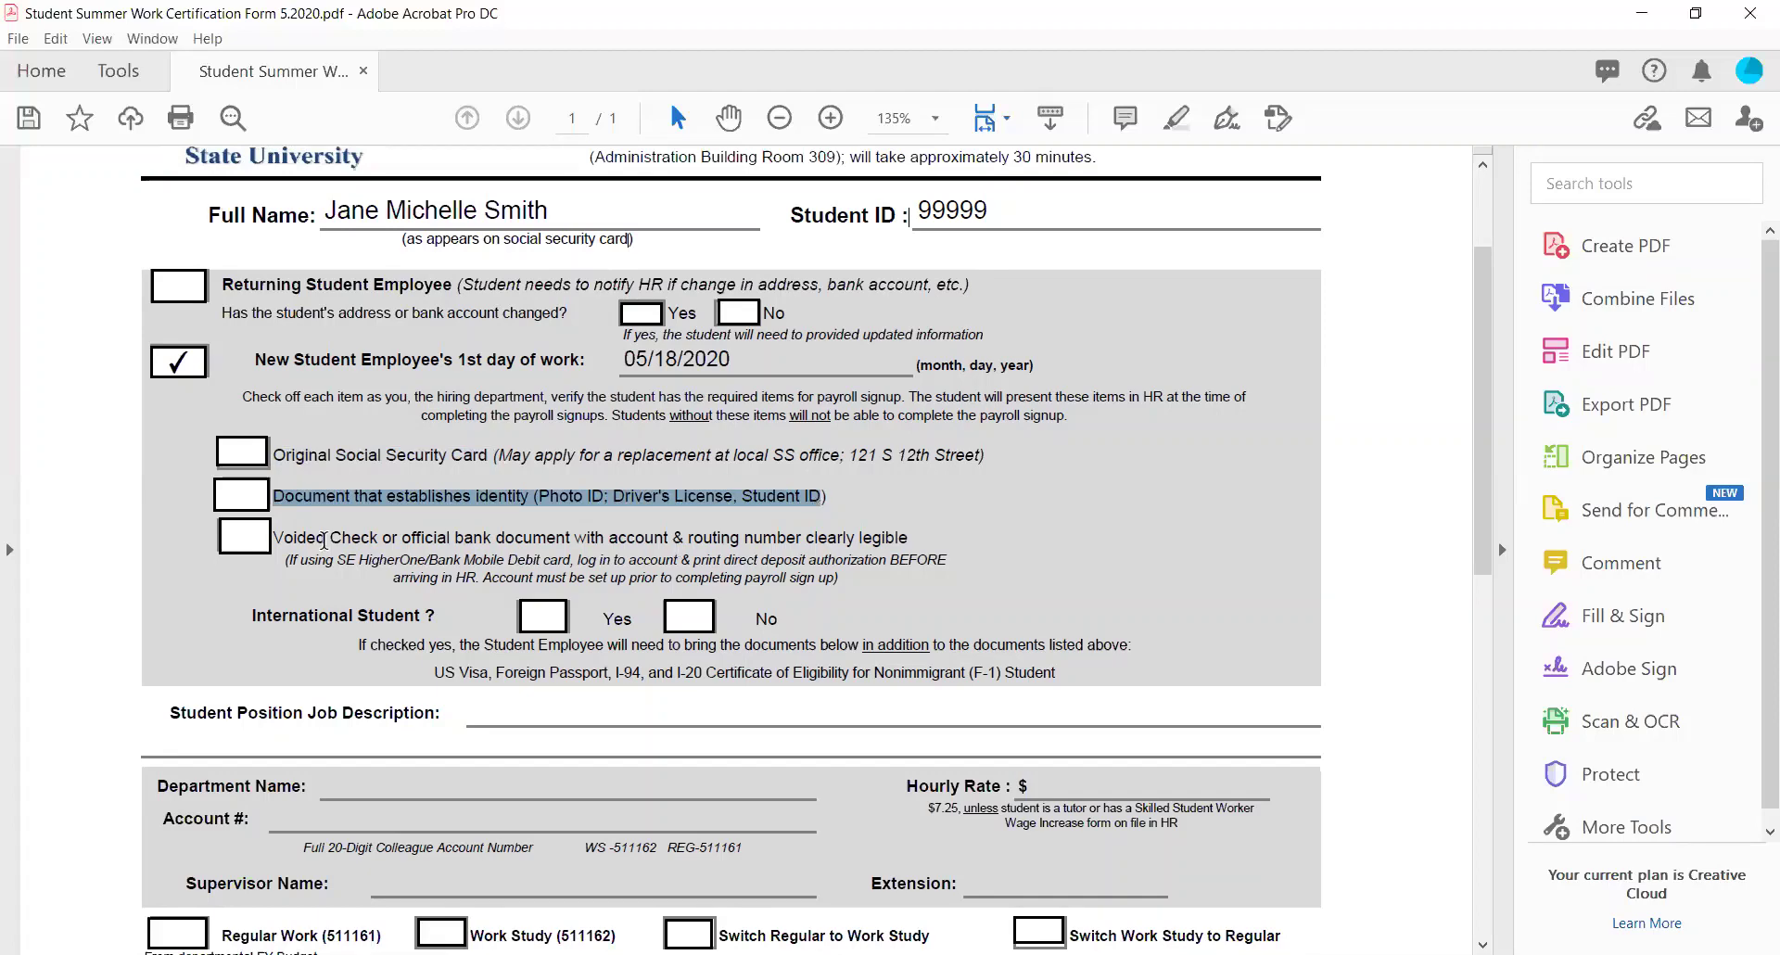
{"action": "left_click_drag", "start_coordinate": [275, 536], "coordinate": [871, 548]}
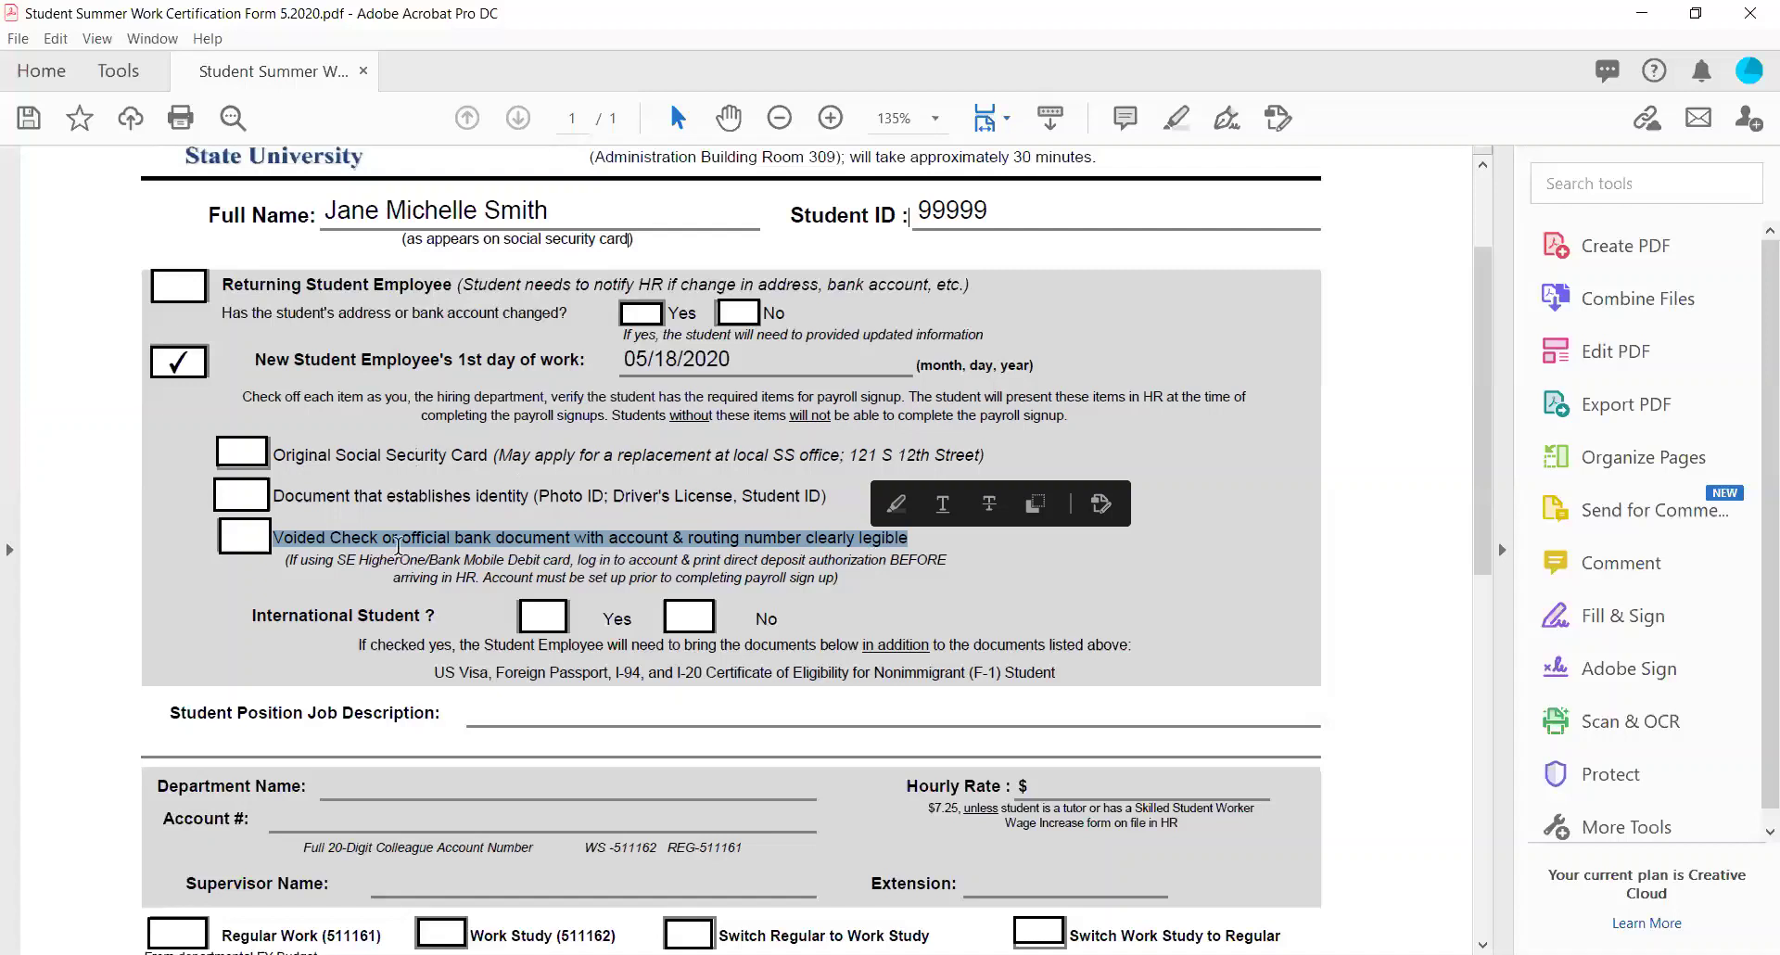
{"action": "left_click", "coordinate": [246, 456]}
{"action": "left_click", "coordinate": [245, 499]}
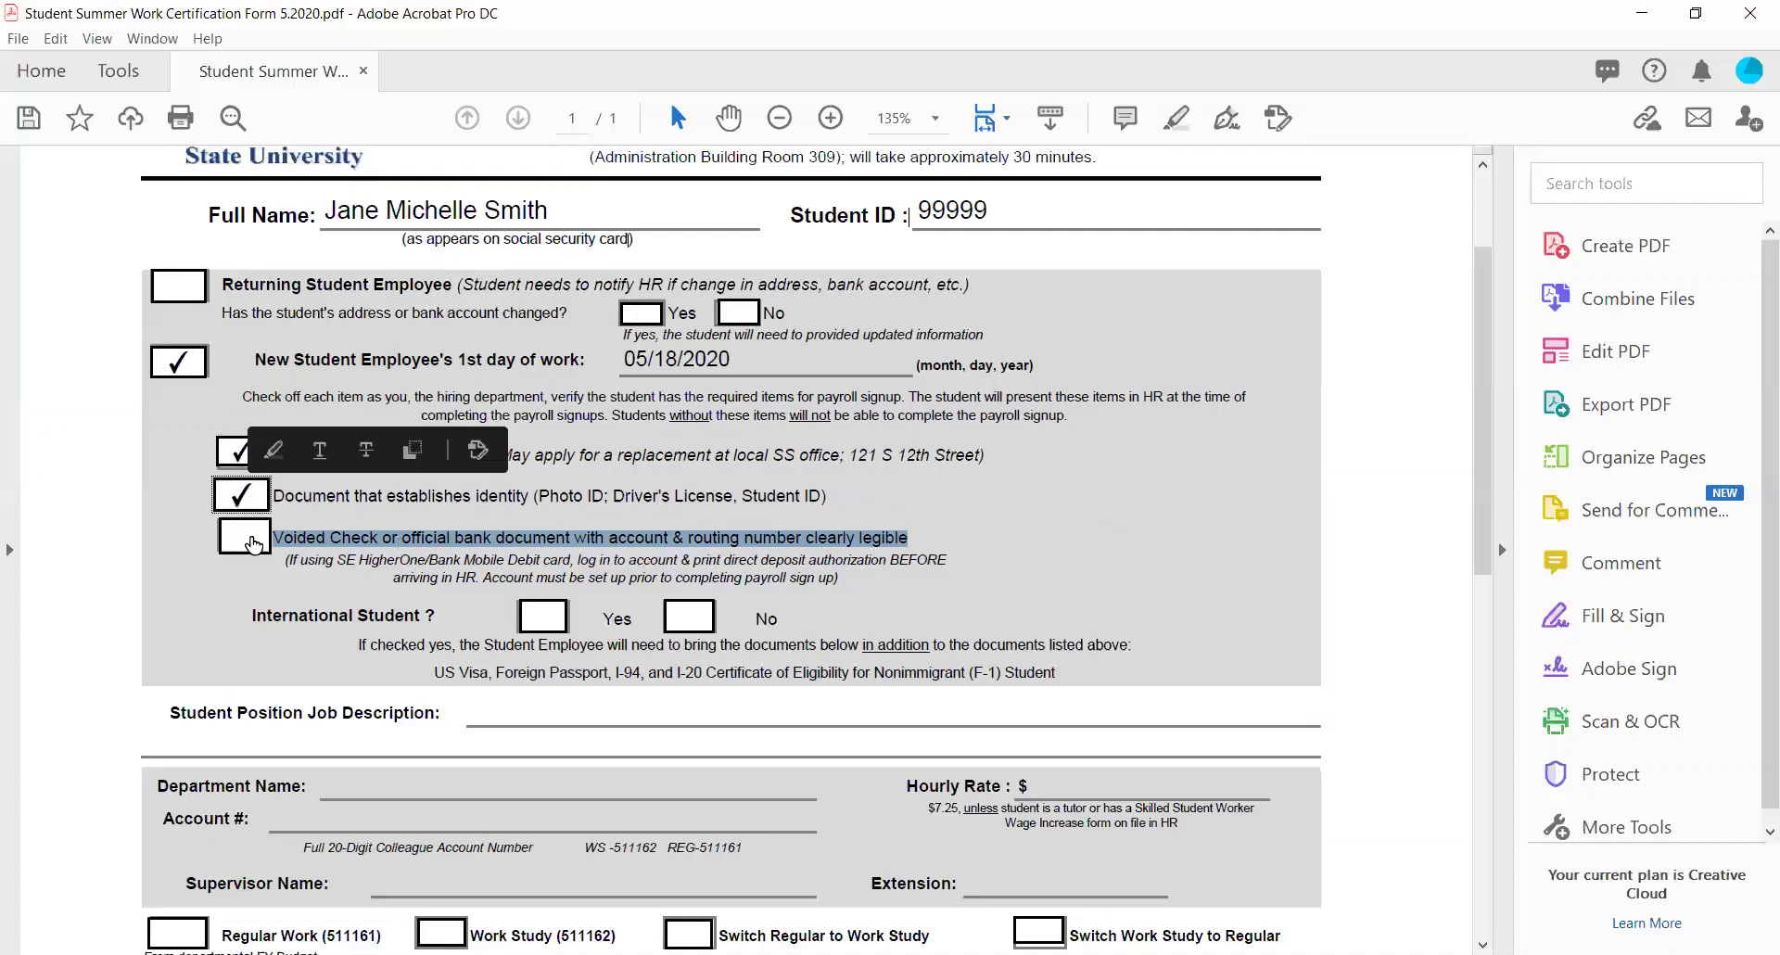
{"action": "left_click", "coordinate": [247, 543]}
{"action": "left_click", "coordinate": [332, 593]}
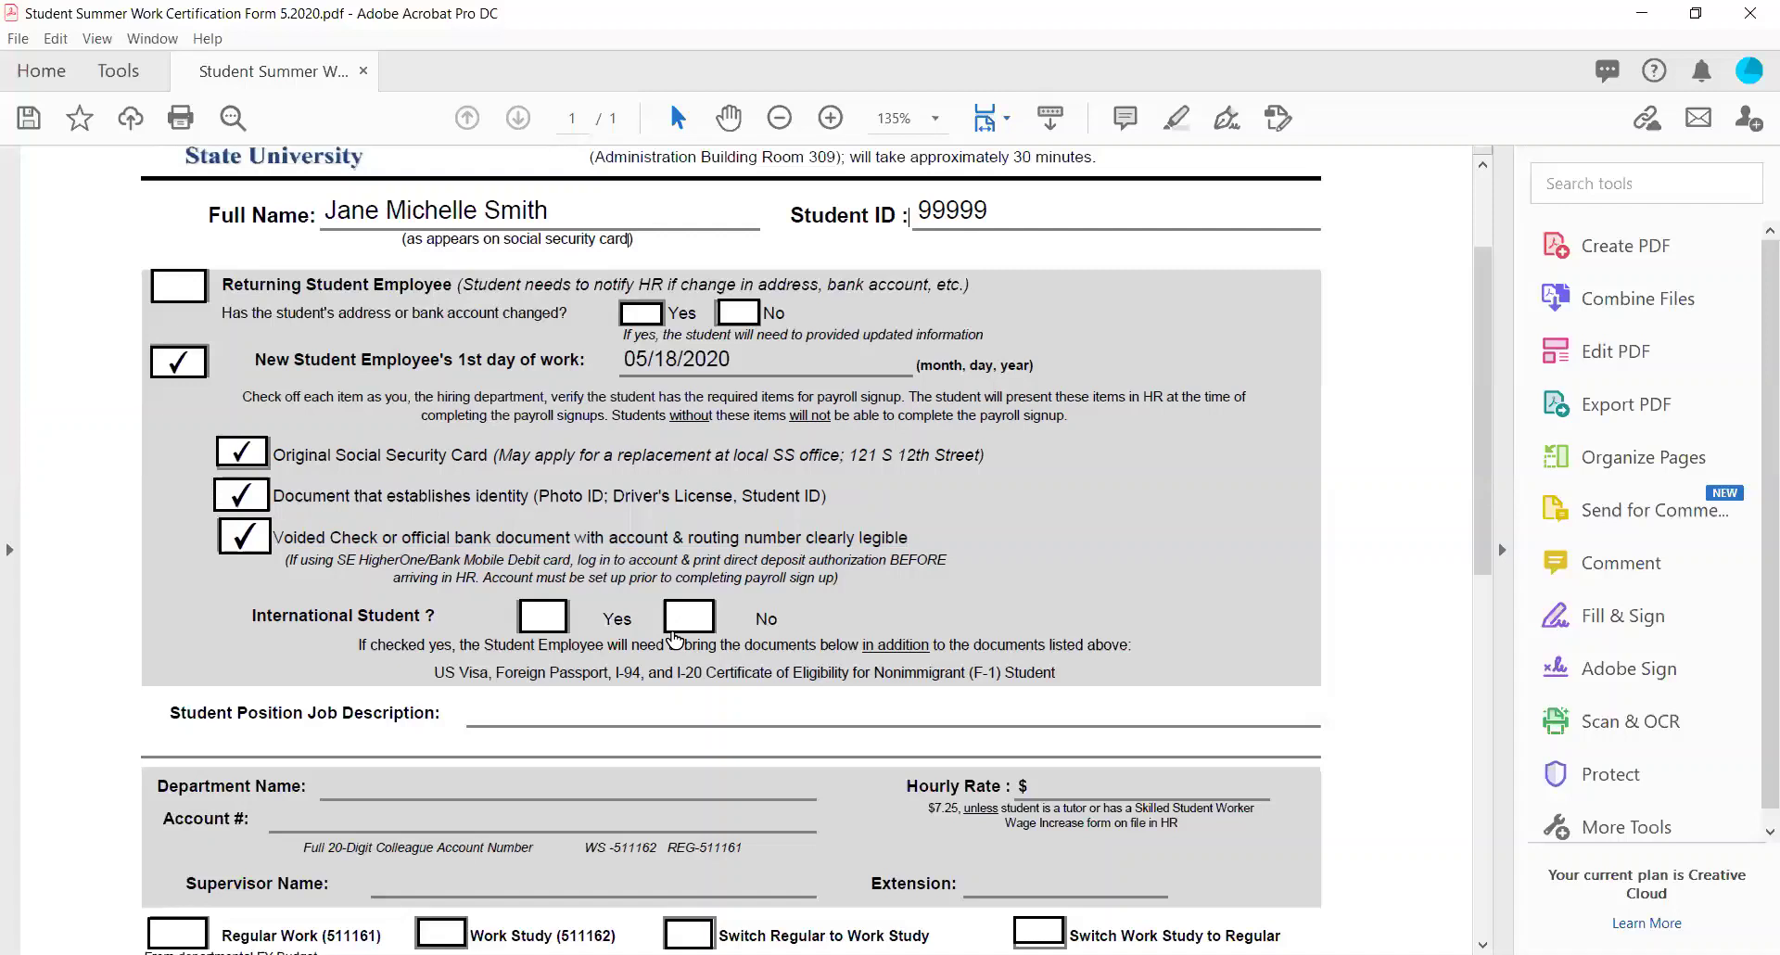
{"action": "scroll", "coordinate": [674, 638], "scroll_direction": "down", "scroll_amount": 1}
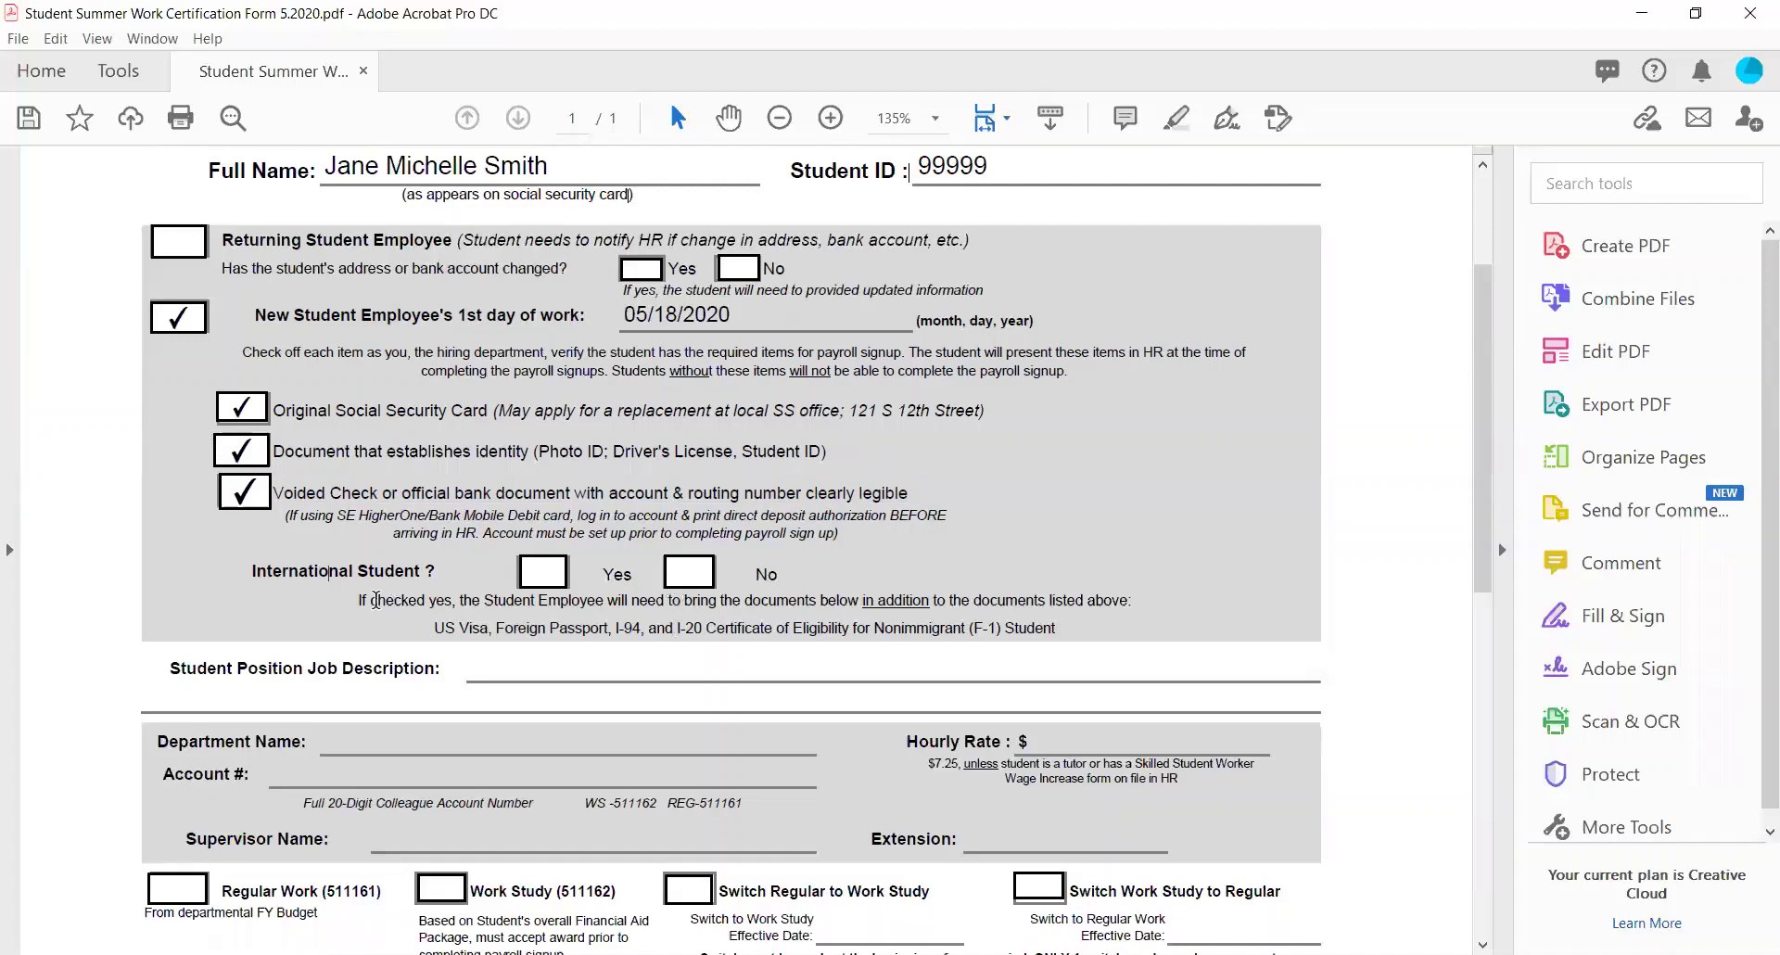
{"action": "left_click_drag", "start_coordinate": [360, 601], "coordinate": [428, 627]}
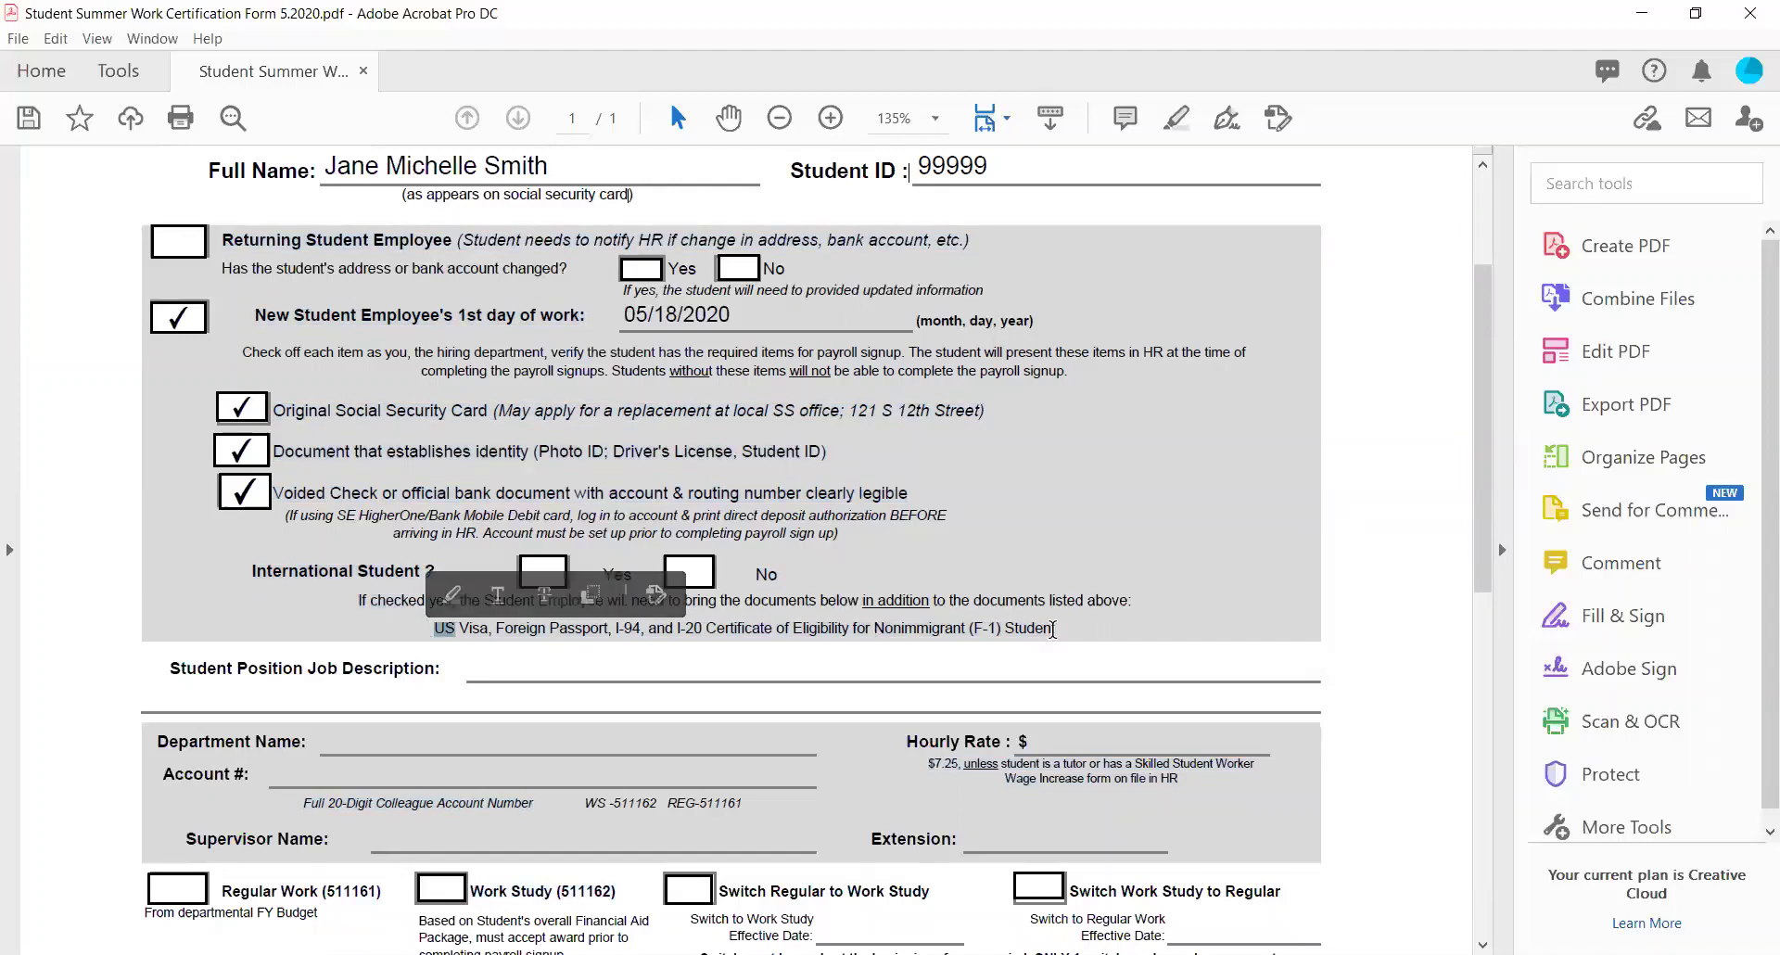
Highlight the 'US Visa, Foreign Passport, I-94, and I-20' requirements line.
{"action": "left_click_drag", "start_coordinate": [1054, 629], "coordinate": [435, 622]}
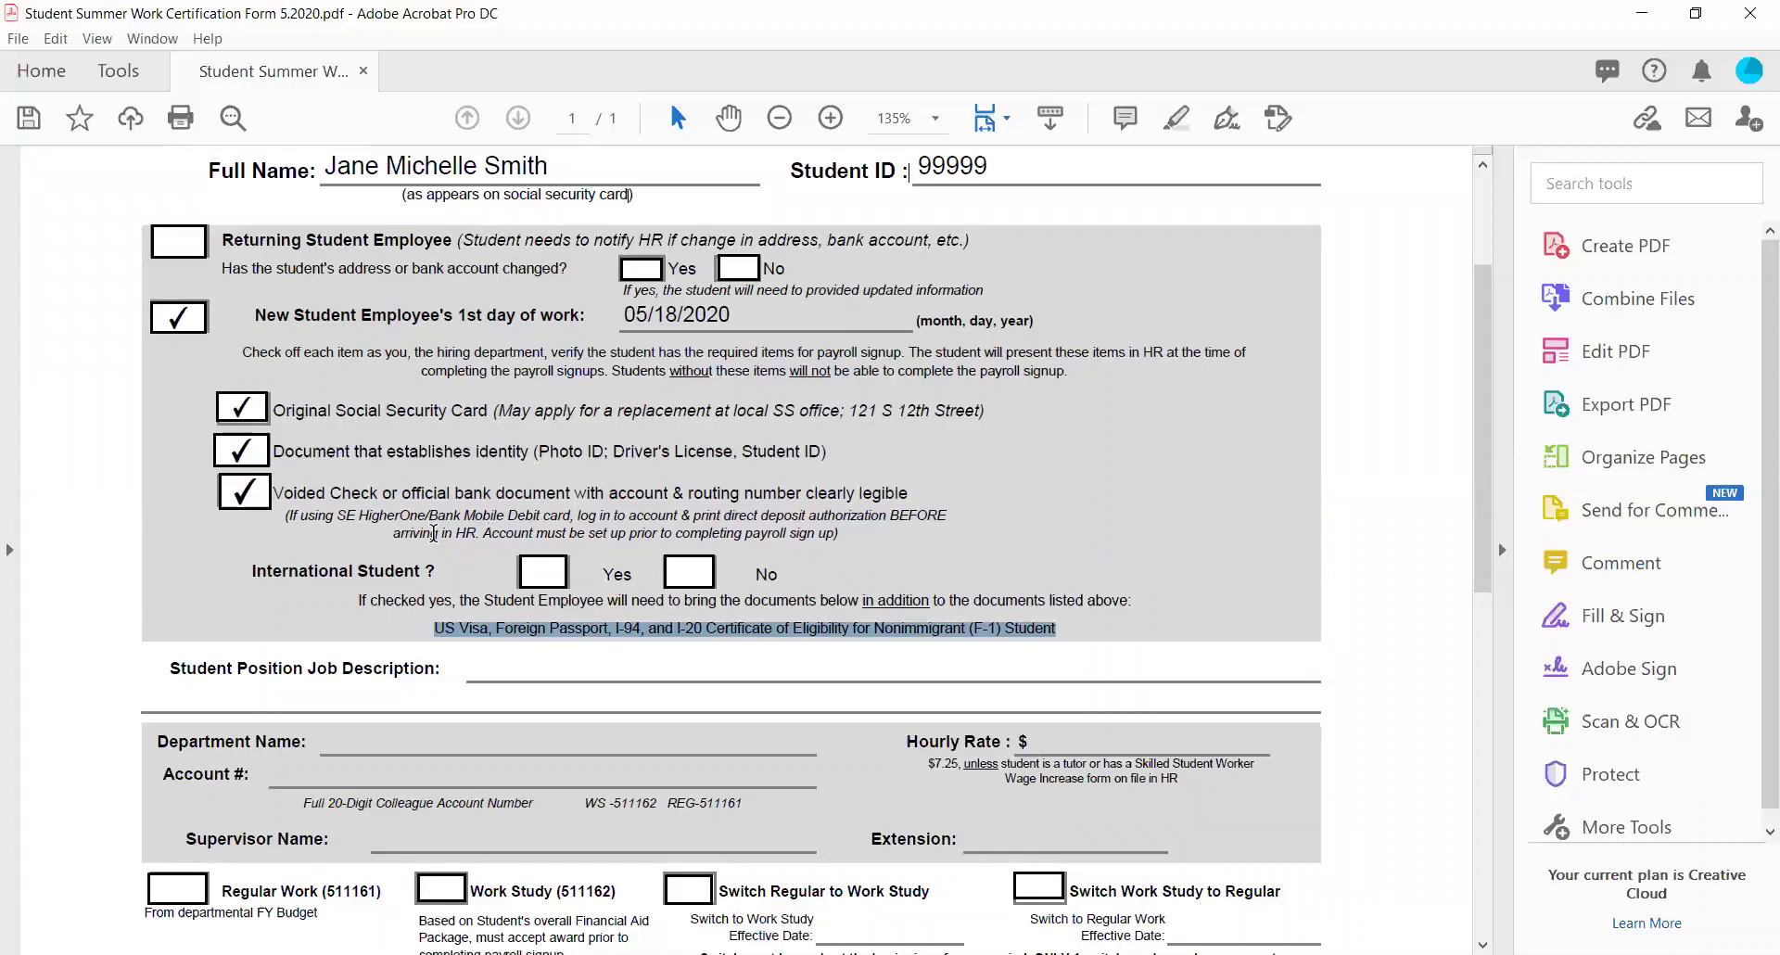
Type 'Clerical Duties, payroll sign up assistance, data entry, running errands' into the job description.
{"action": "scroll", "coordinate": [433, 533], "scroll_direction": "down", "scroll_amount": 3}
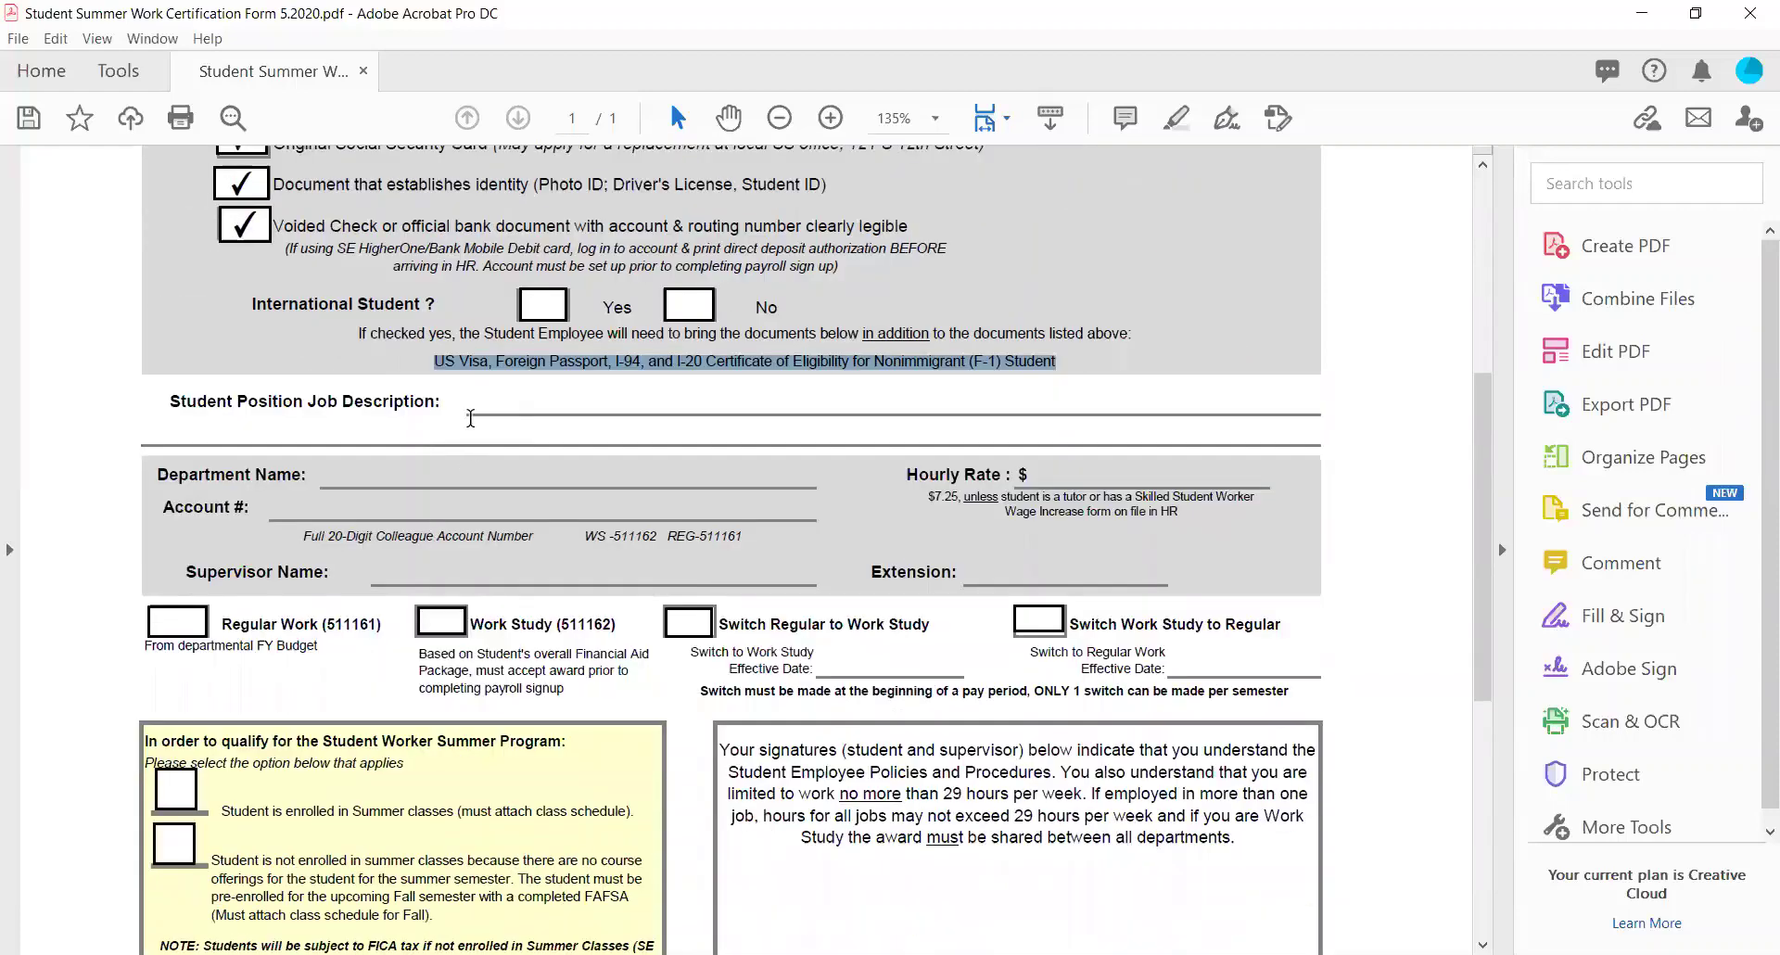
{"action": "left_click_drag", "start_coordinate": [179, 401], "coordinate": [217, 400]}
{"action": "left_click_drag", "start_coordinate": [425, 415], "coordinate": [441, 408]}
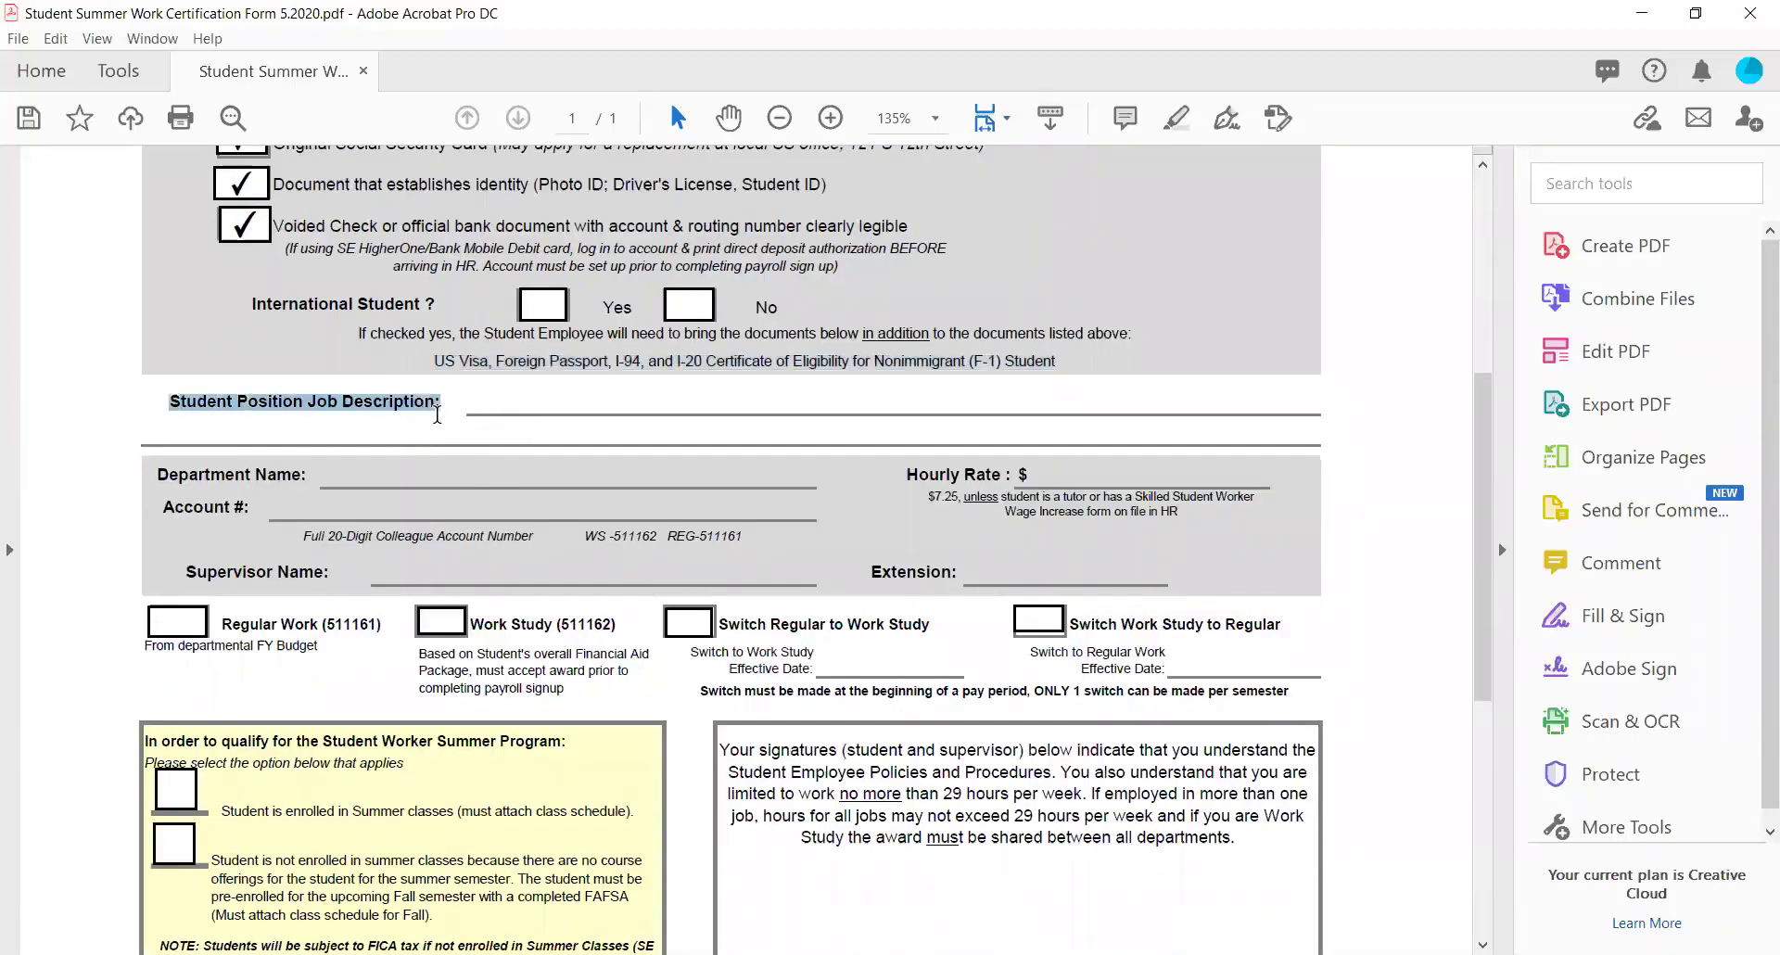
{"action": "left_click", "coordinate": [488, 407]}
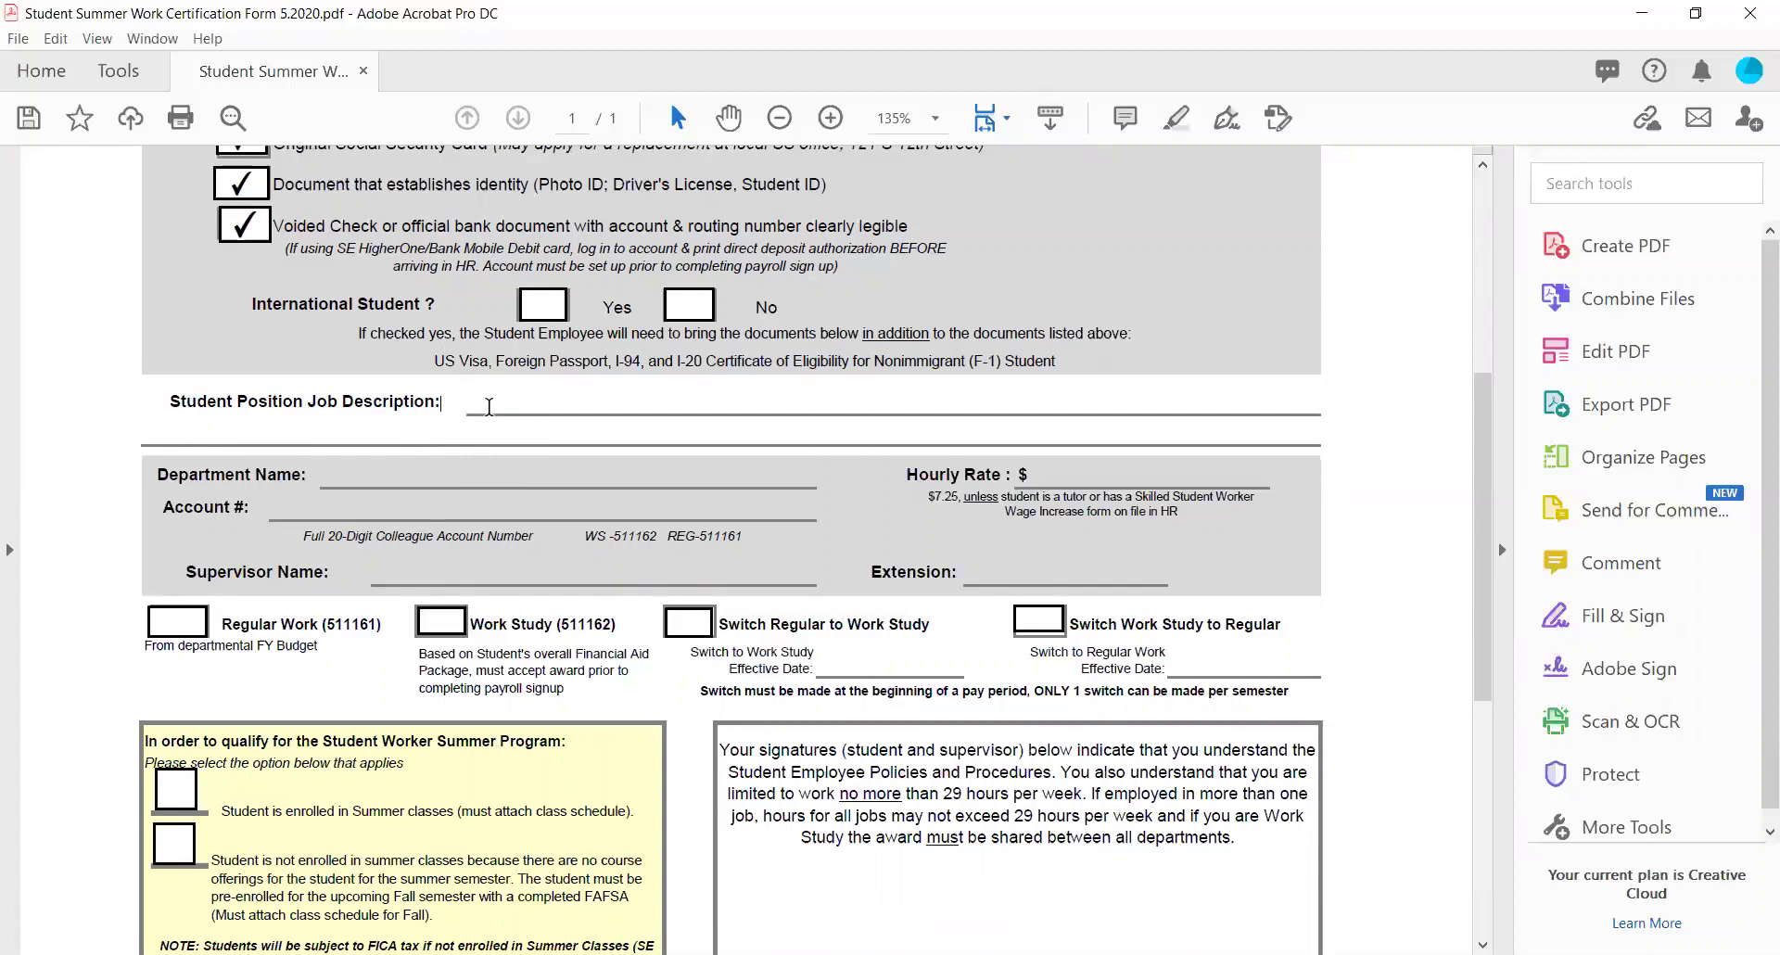
{"action": "type", "text": "Clerical"}
{"action": "type", "text": "D"}
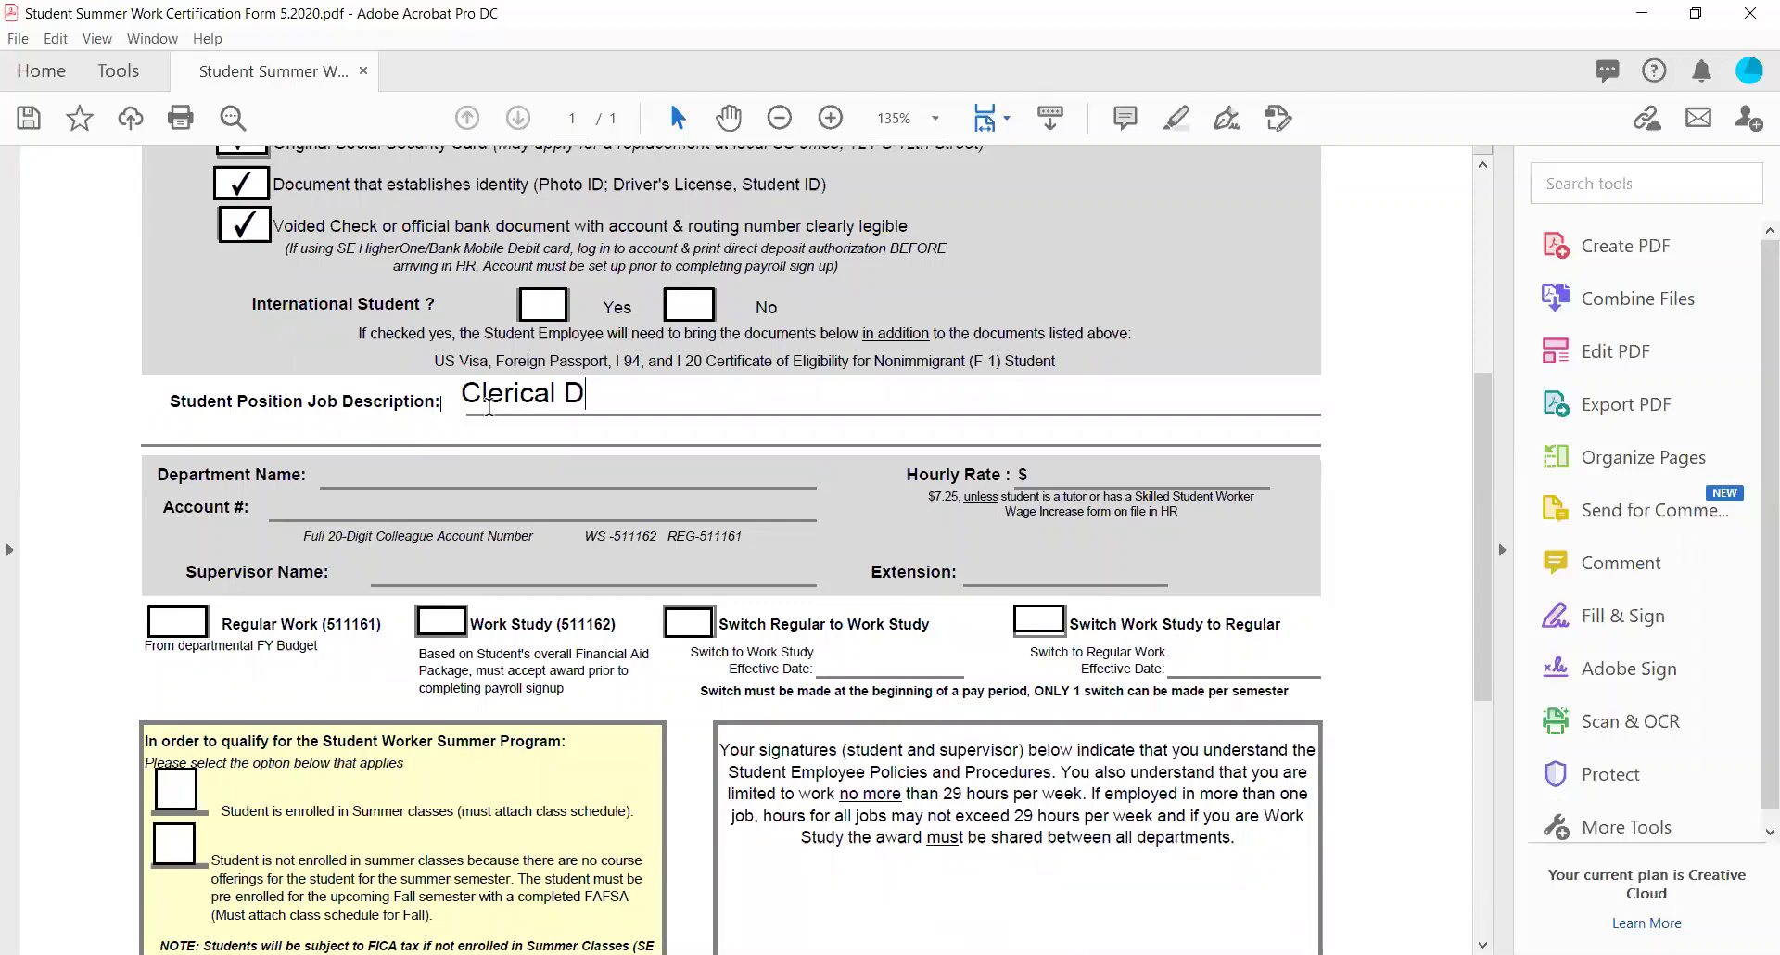
{"action": "type", "text": "uties, payroll sign up as"}
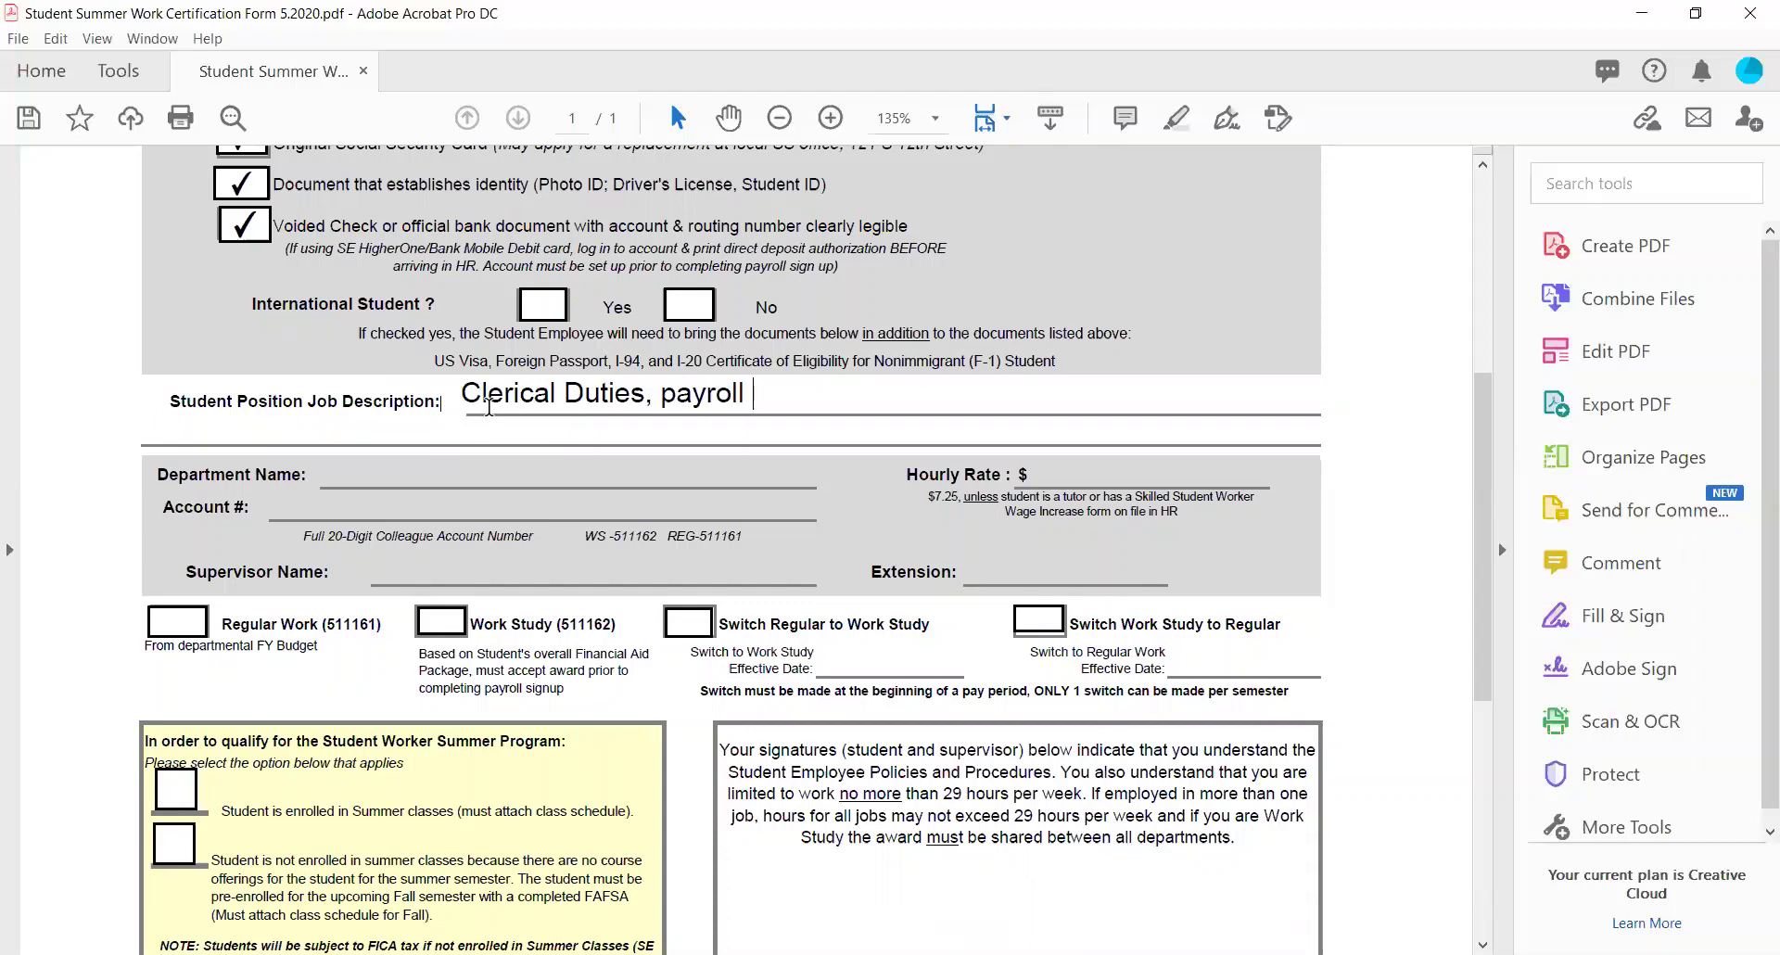
{"action": "type", "text": "sist"}
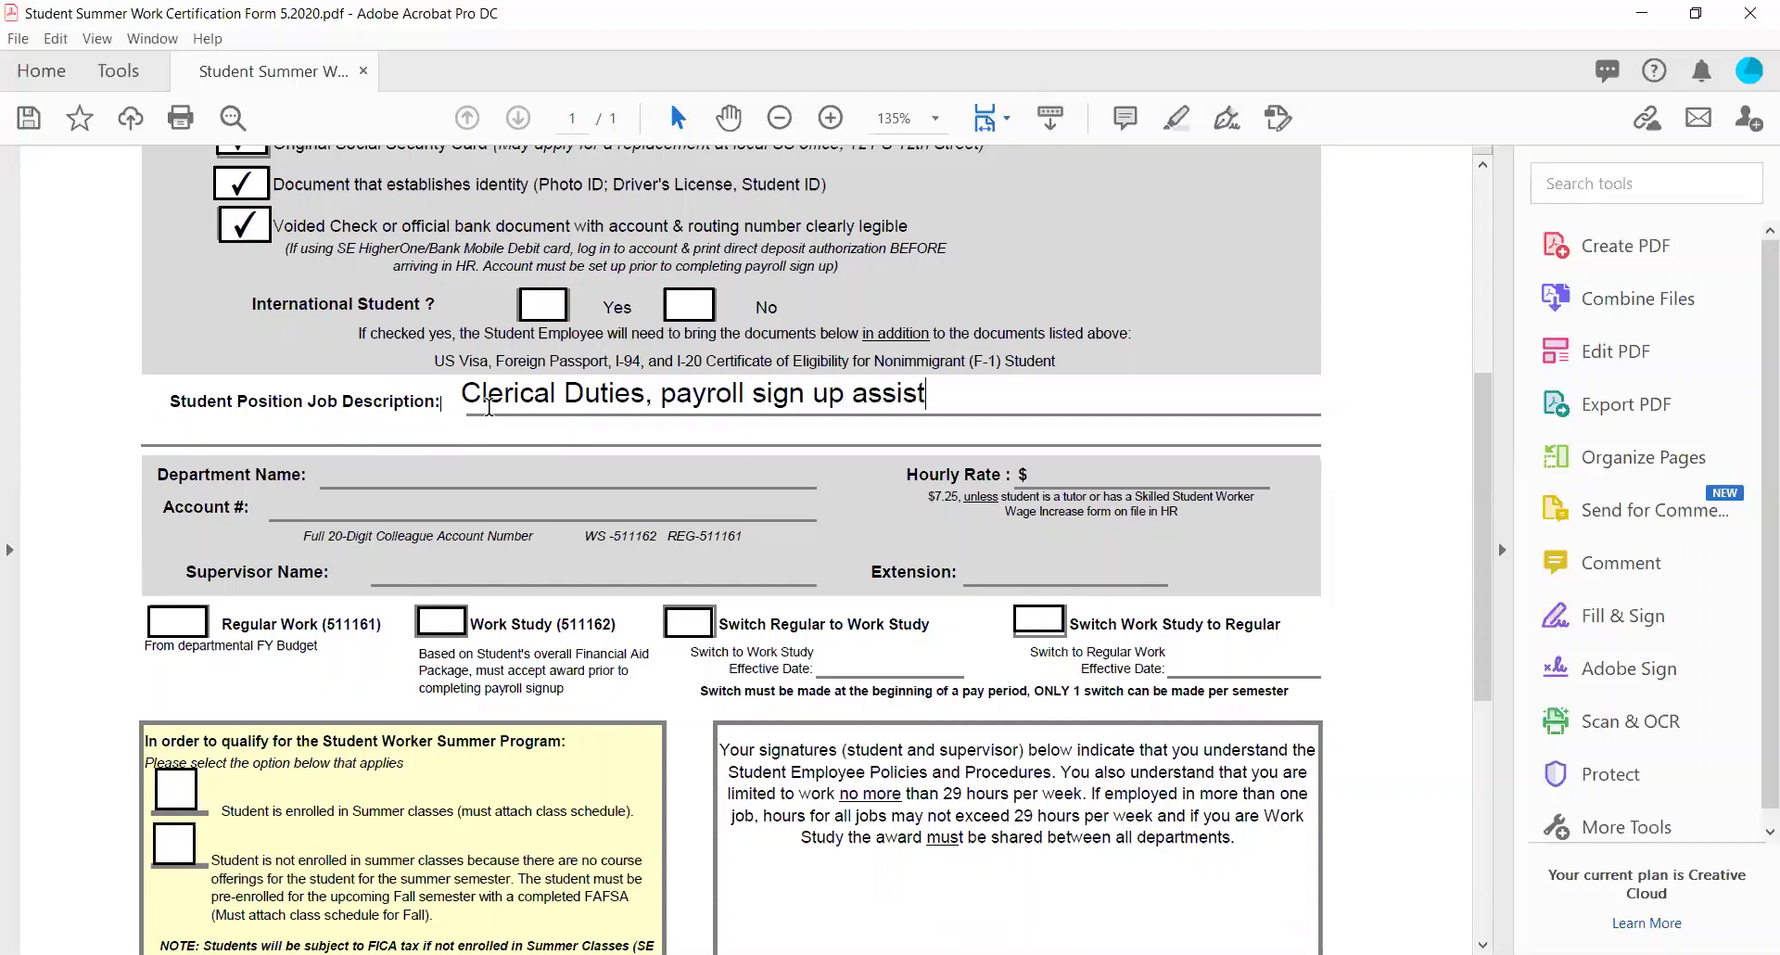
{"action": "type", "text": "ance, date e"}
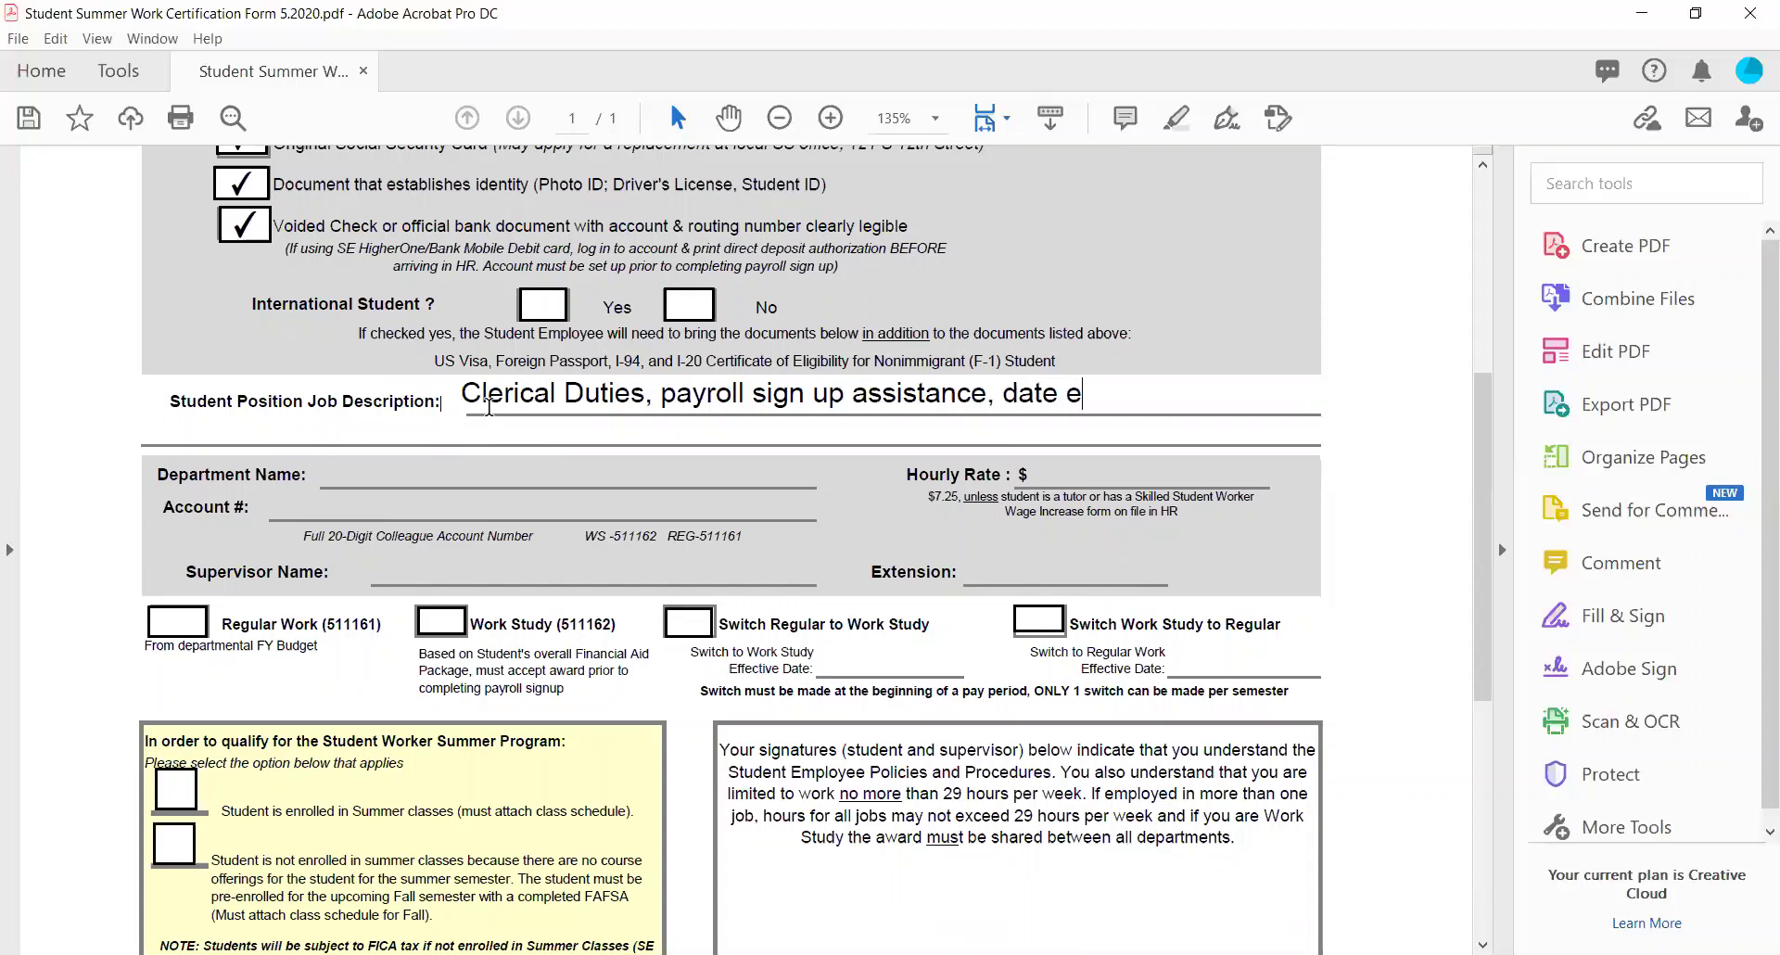
{"action": "key", "text": "BackSpace"}
{"action": "key", "text": "BackSpace"}
{"action": "key", "text": "BackSpace"}
{"action": "type", "text": "a ent"}
{"action": "type", "text": "y"}
{"action": "key", "text": "BackSpace"}
{"action": "type", "text": "ry, runnung"}
{"action": "key", "text": "BackSpace"}
{"action": "key", "text": "BackSpace"}
{"action": "key", "text": "BackSpace"}
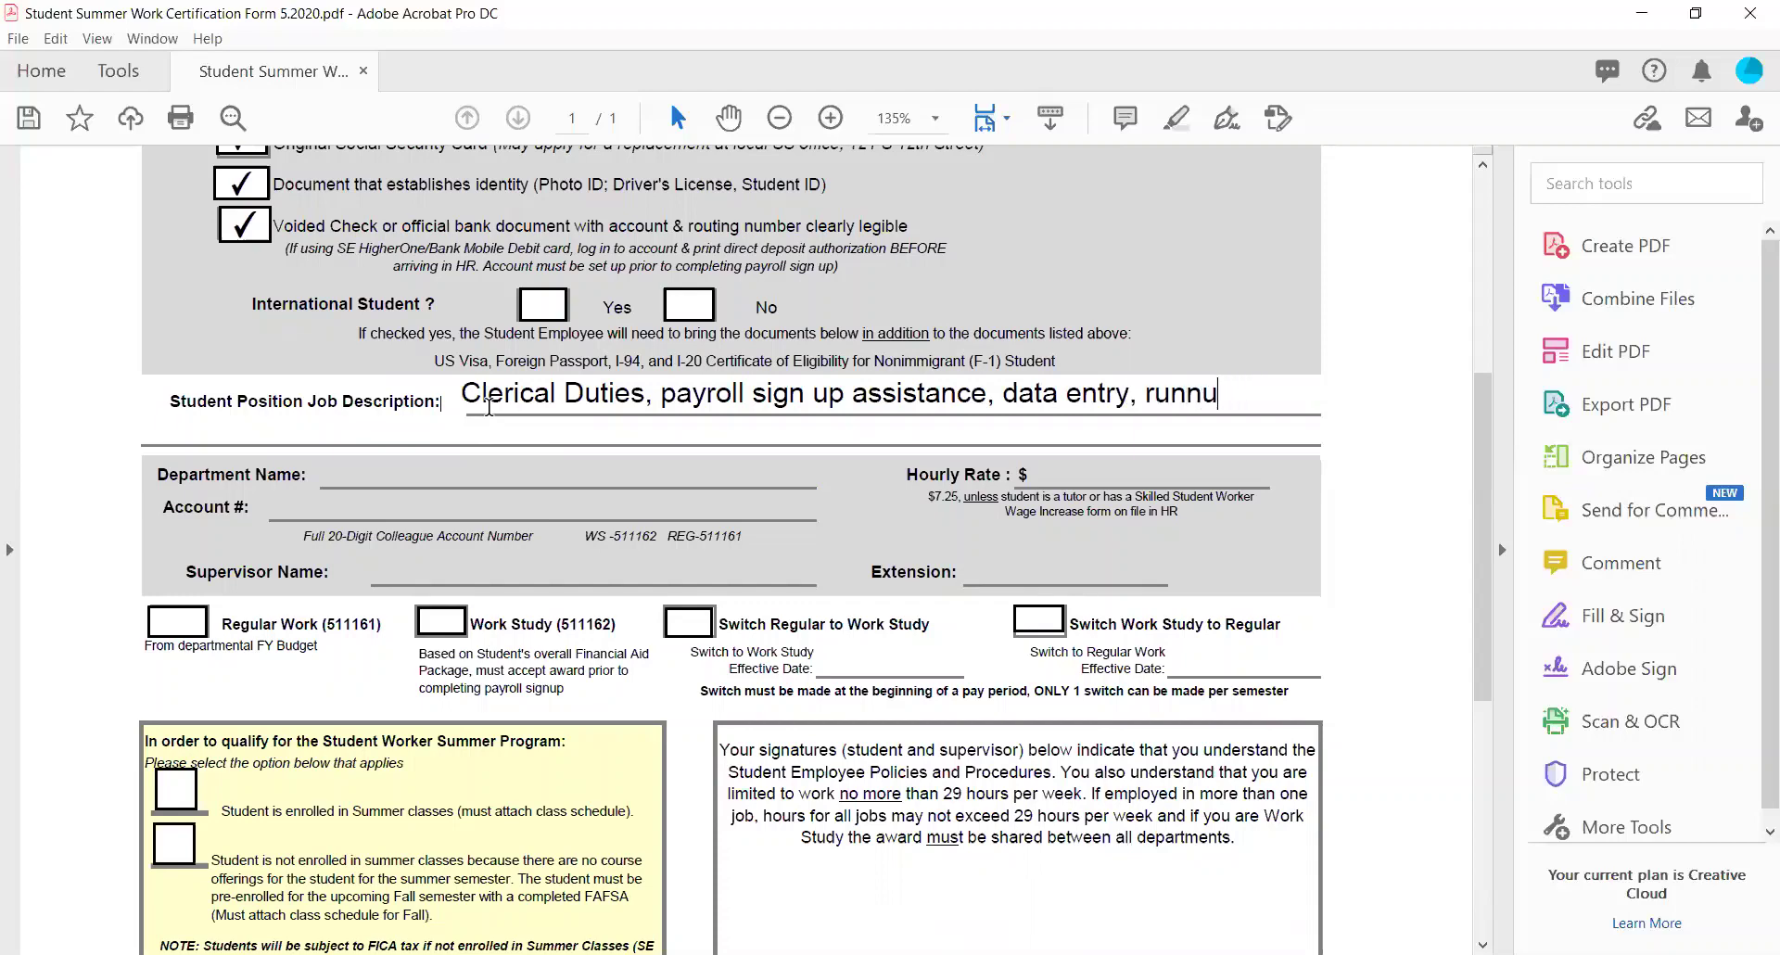
{"action": "type", "text": "ing wr"}
{"action": "key", "text": "BackSpace"}
{"action": "key", "text": "BackSpace"}
{"action": "type", "text": "errands"}
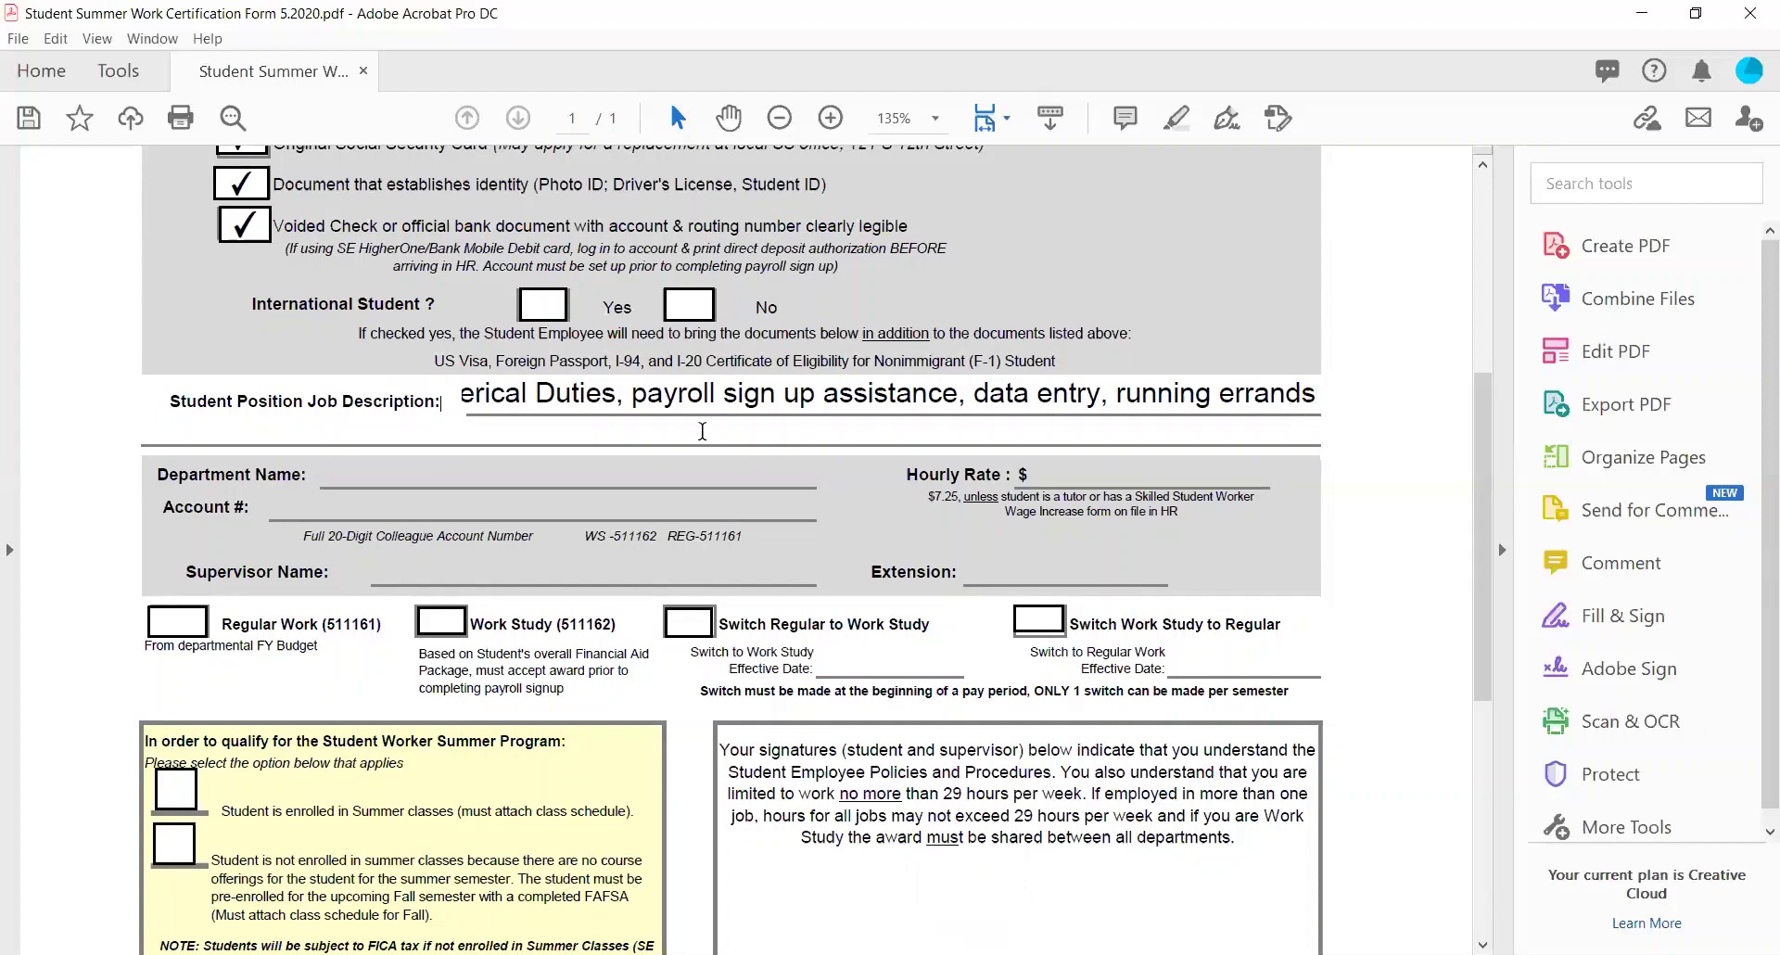
Move 'running errands' from the first line onto the continuation line below.
{"action": "left_click_drag", "start_coordinate": [474, 391], "coordinate": [1350, 404]}
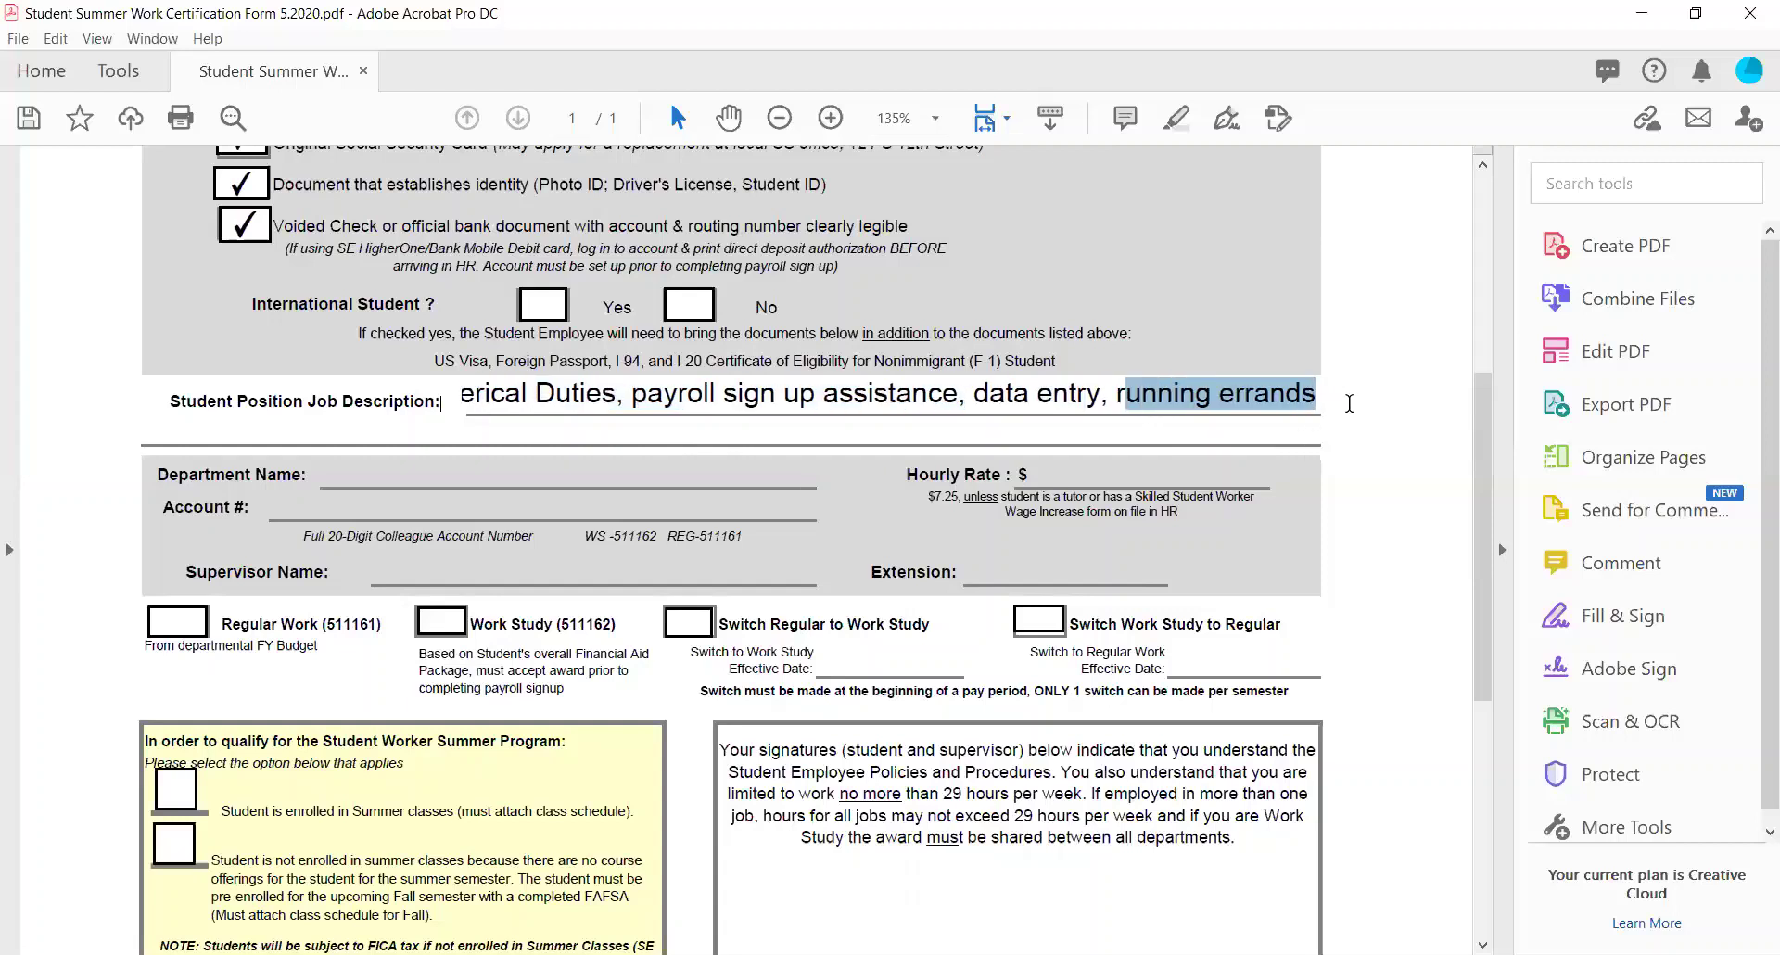
{"action": "key", "text": "BackSpace"}
{"action": "key", "text": "BackSpace"}
{"action": "key", "text": "BackSpace"}
{"action": "key", "text": "BackSpace"}
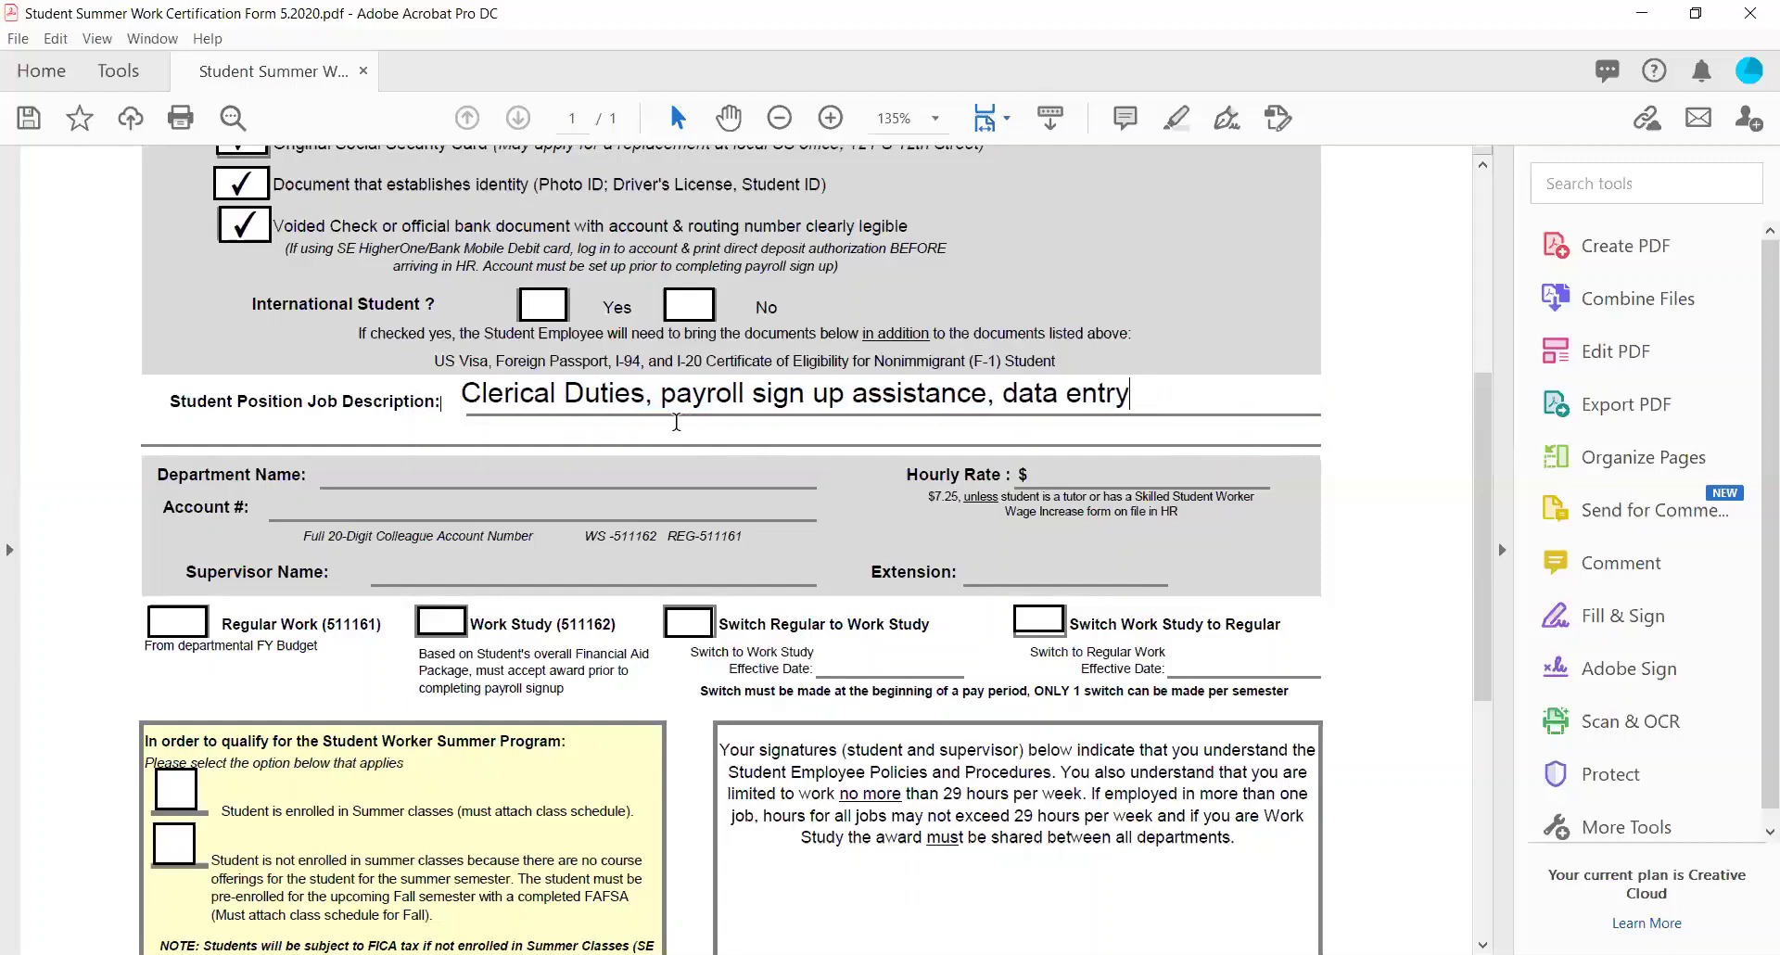
{"action": "left_click", "coordinate": [675, 428]}
{"action": "type", "text": "runninger"}
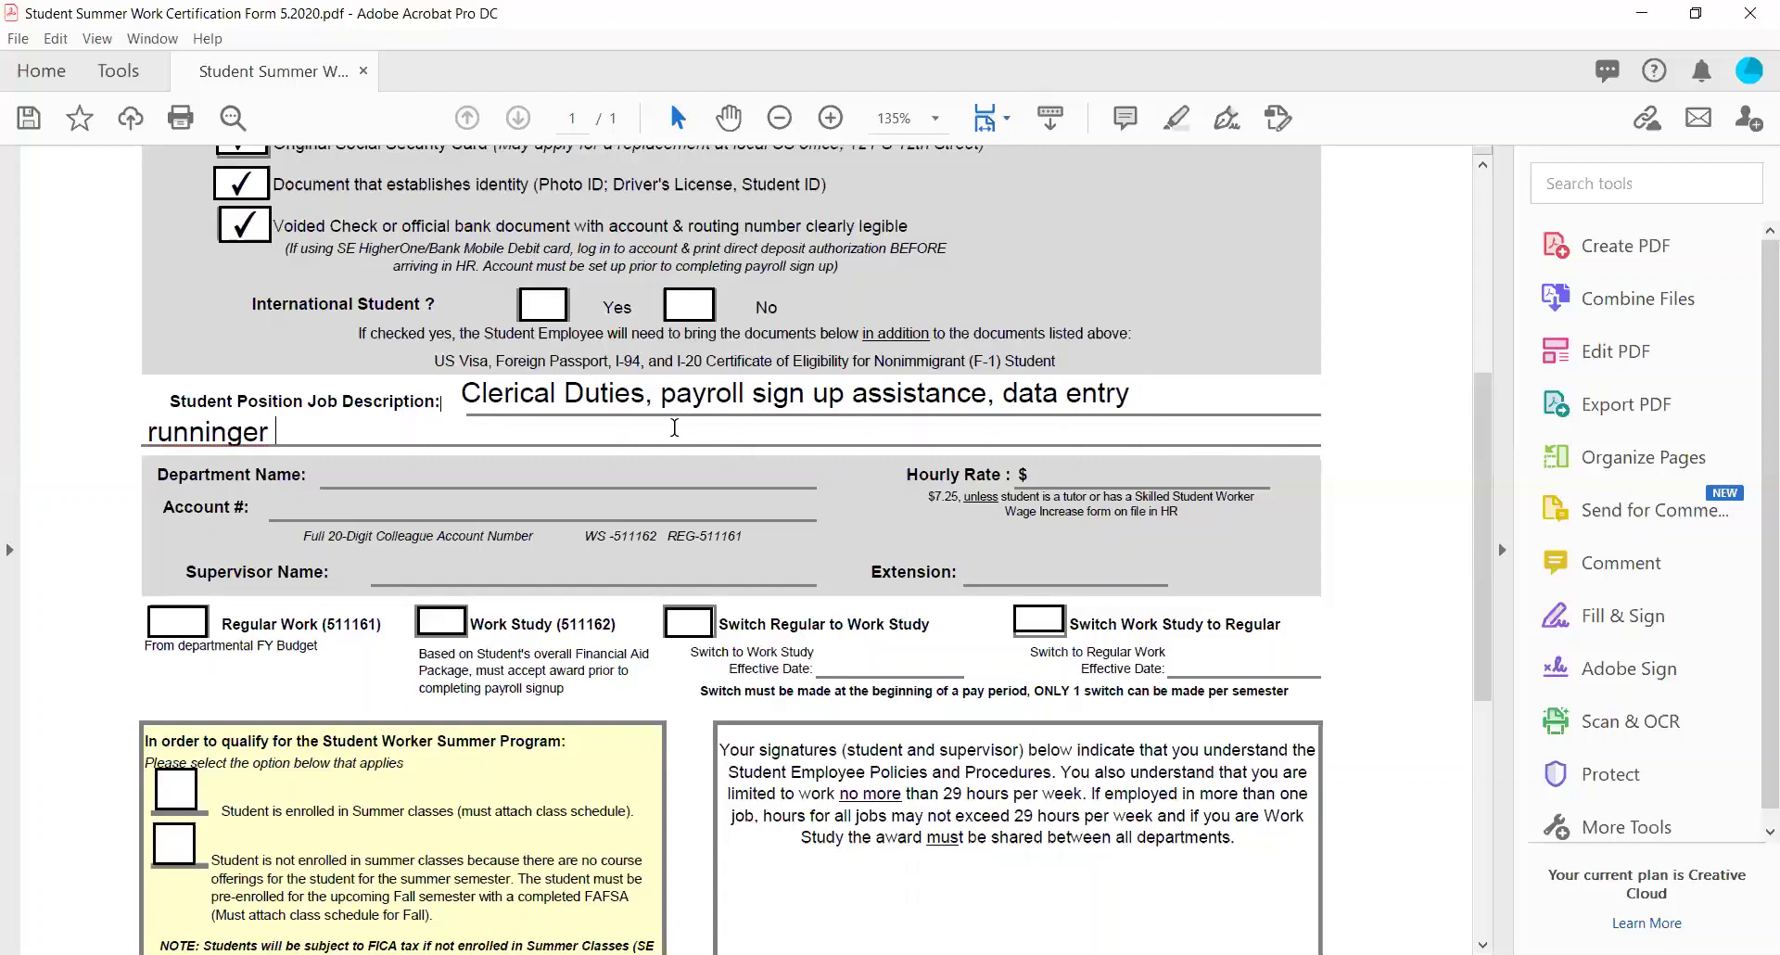
{"action": "key", "text": "BackSpace"}
{"action": "type", "text": "errands"}
Enter 'Human Resrouces' as the Department Name and 7.25 as the Hourly Rate.
{"action": "scroll", "coordinate": [675, 428], "scroll_direction": "down", "scroll_amount": 2}
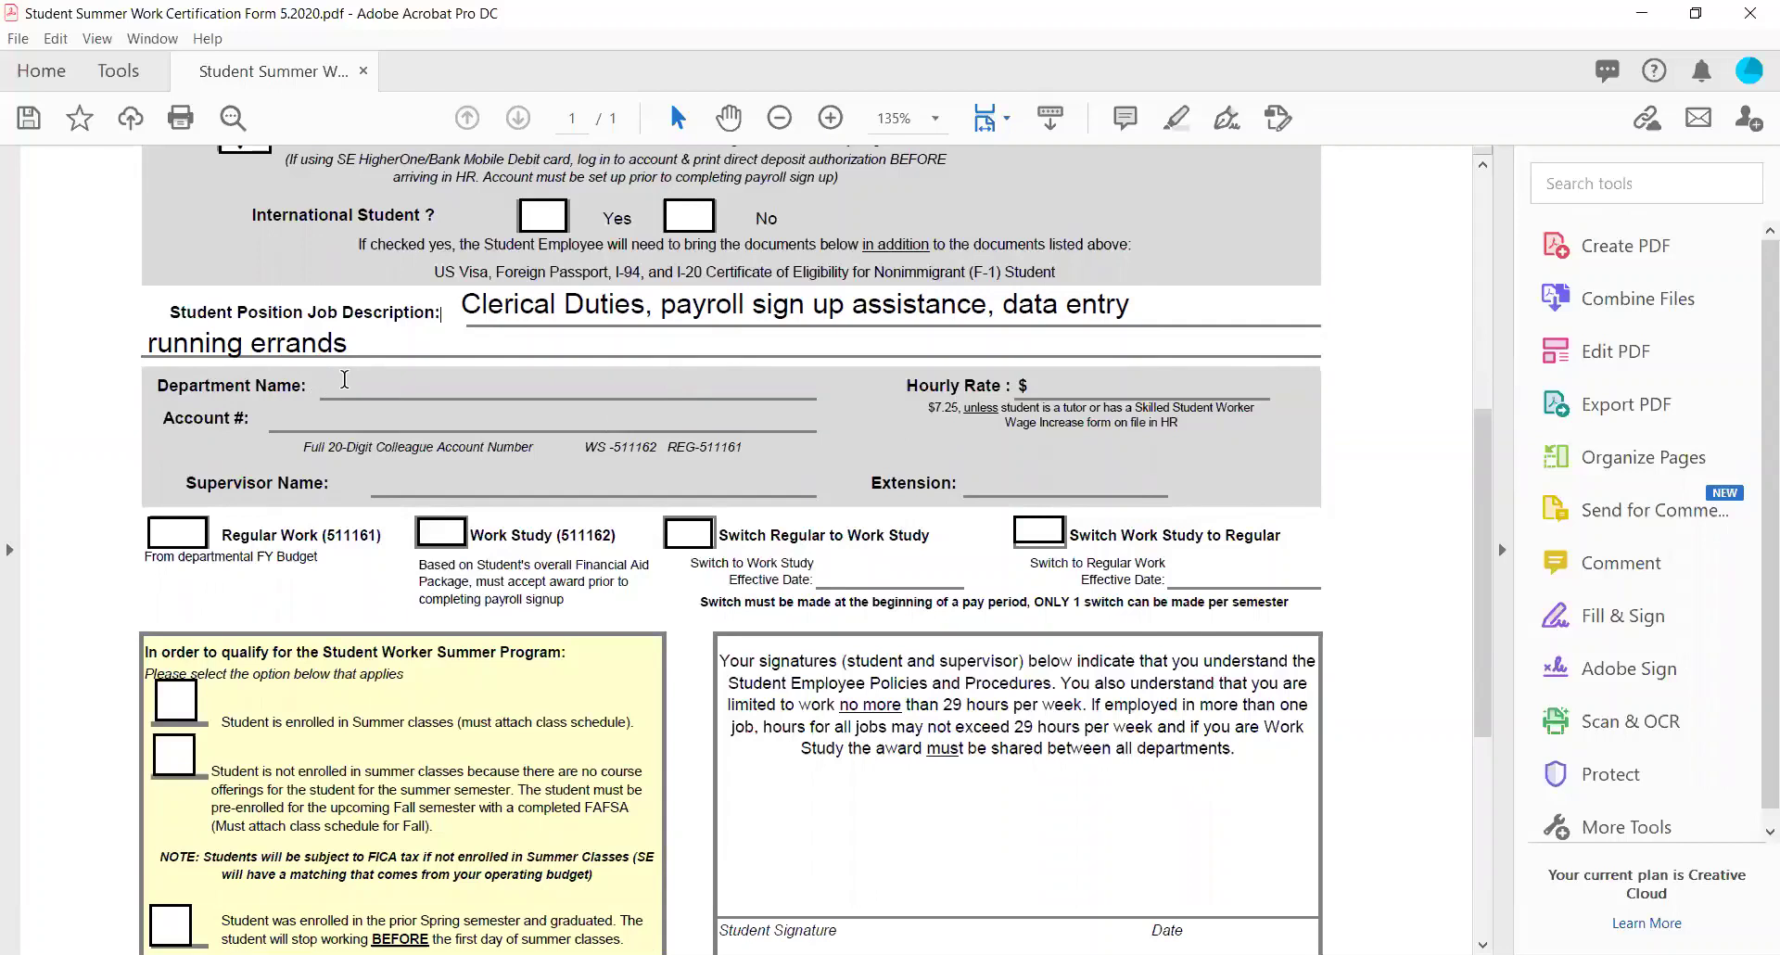
{"action": "type", "text": "Human Resrouces"}
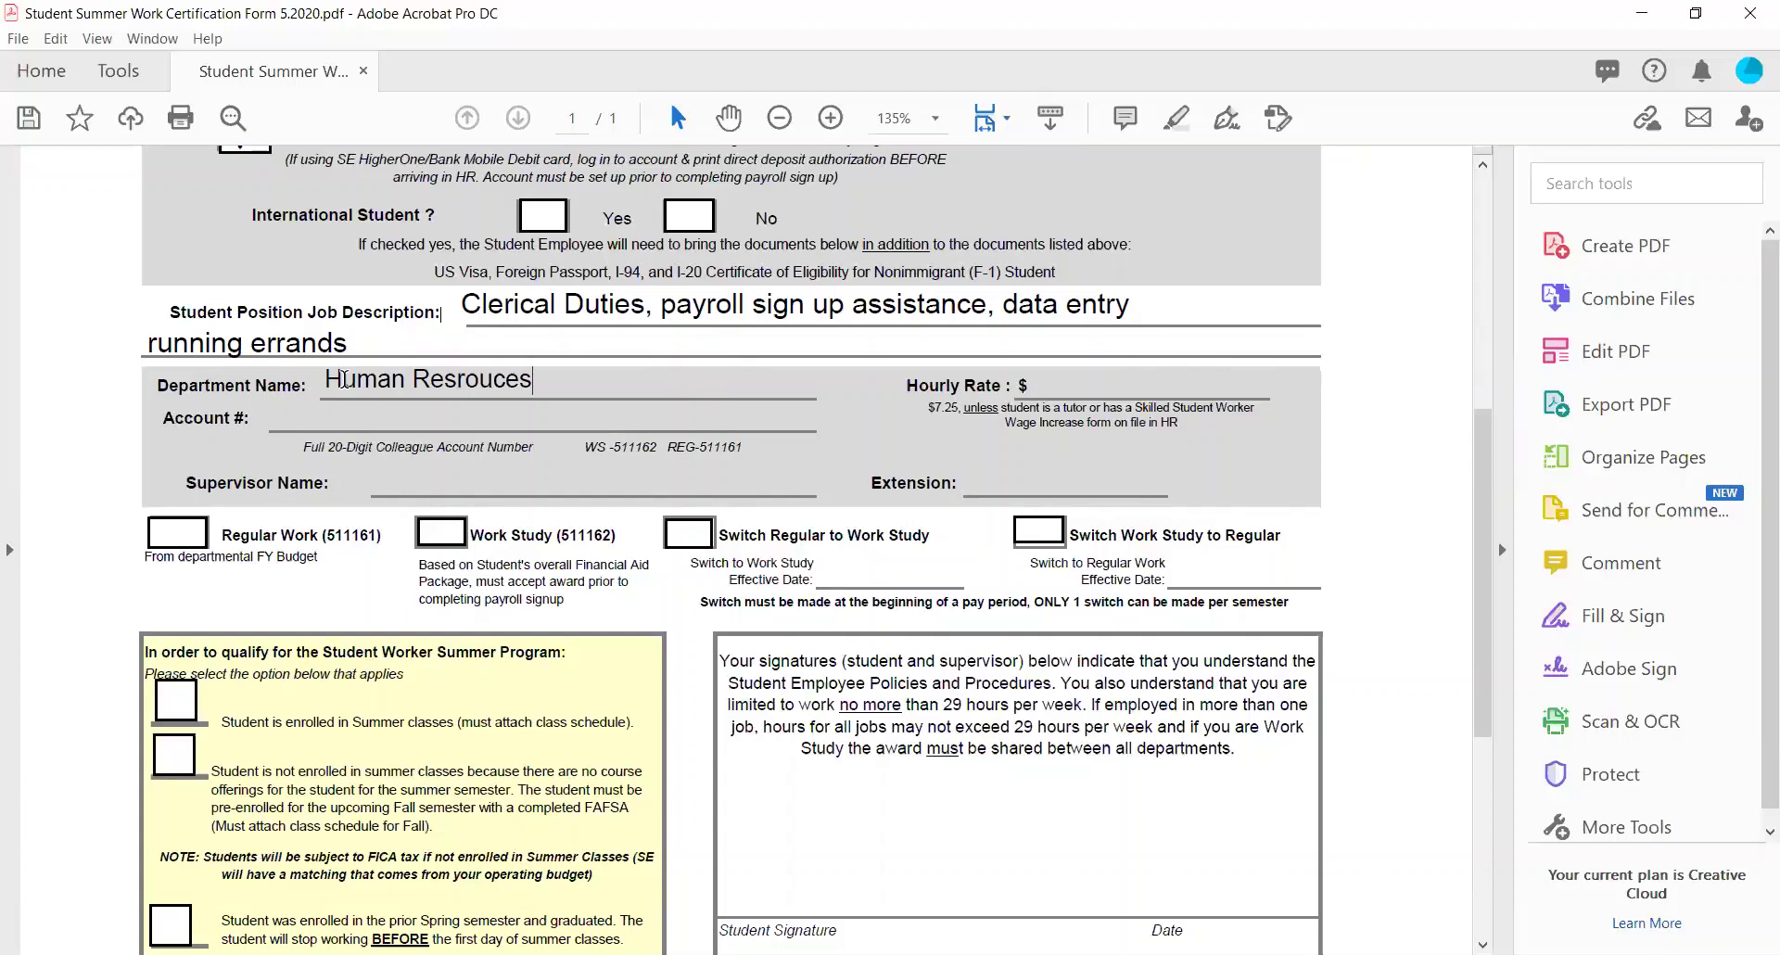
{"action": "left_click", "coordinate": [1045, 380]}
{"action": "type", "text": "7.25"}
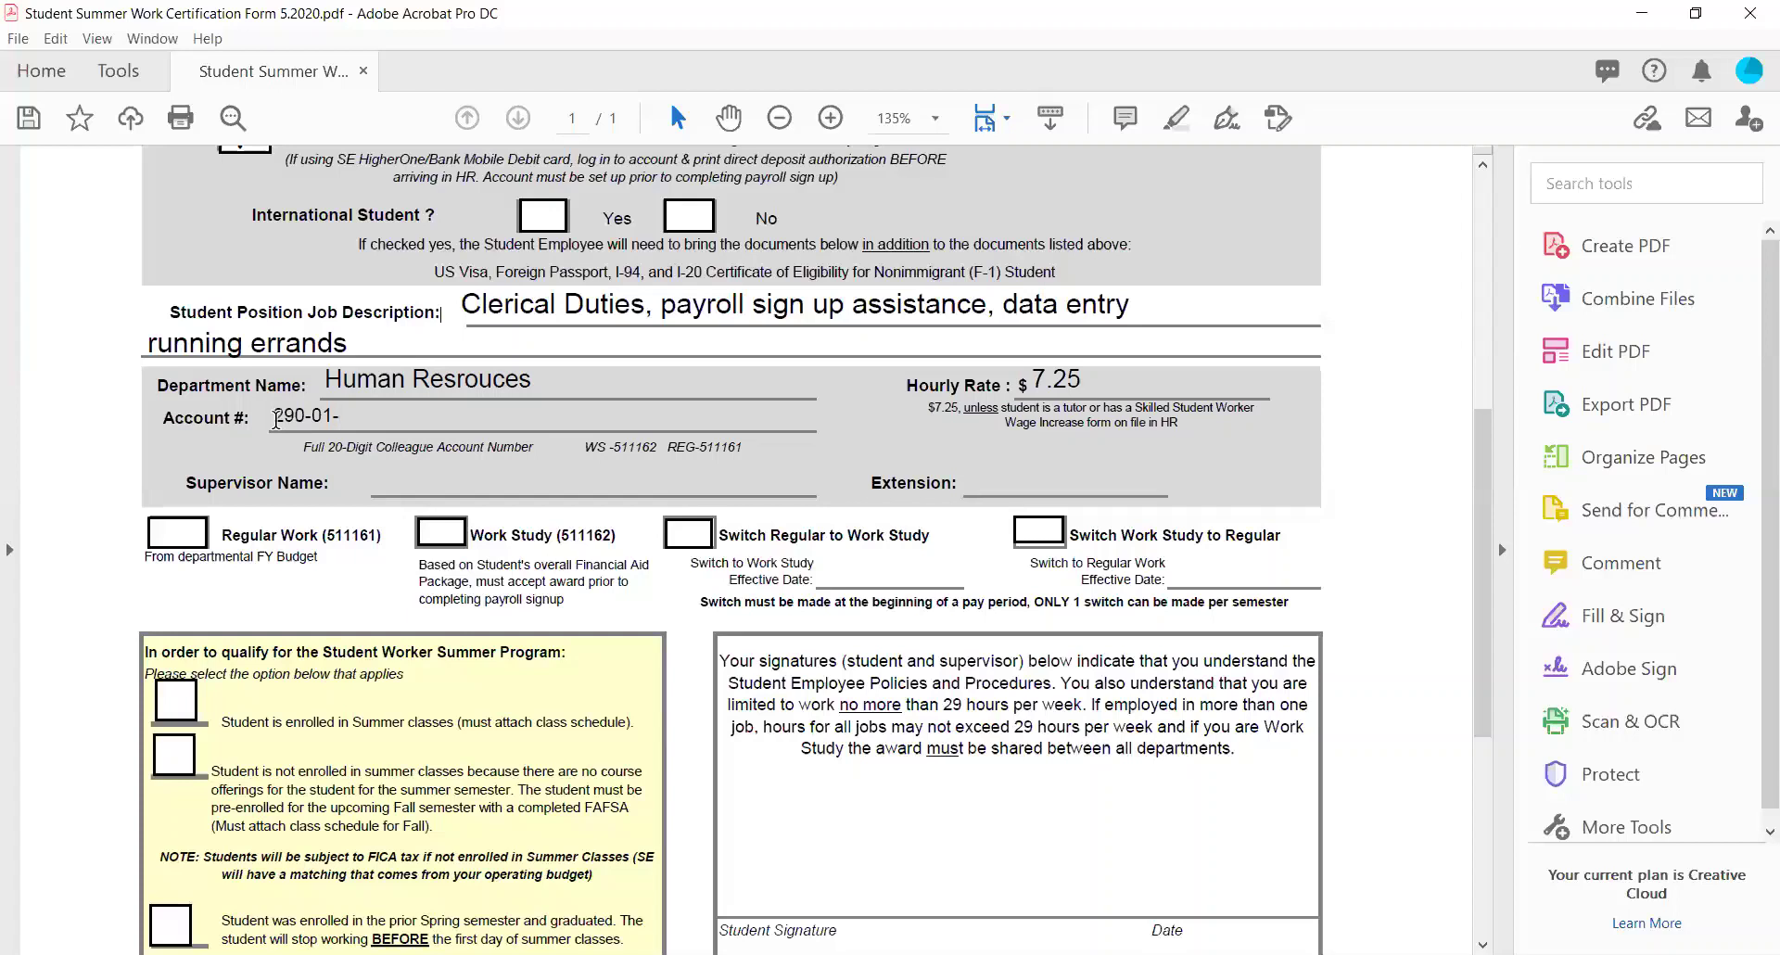
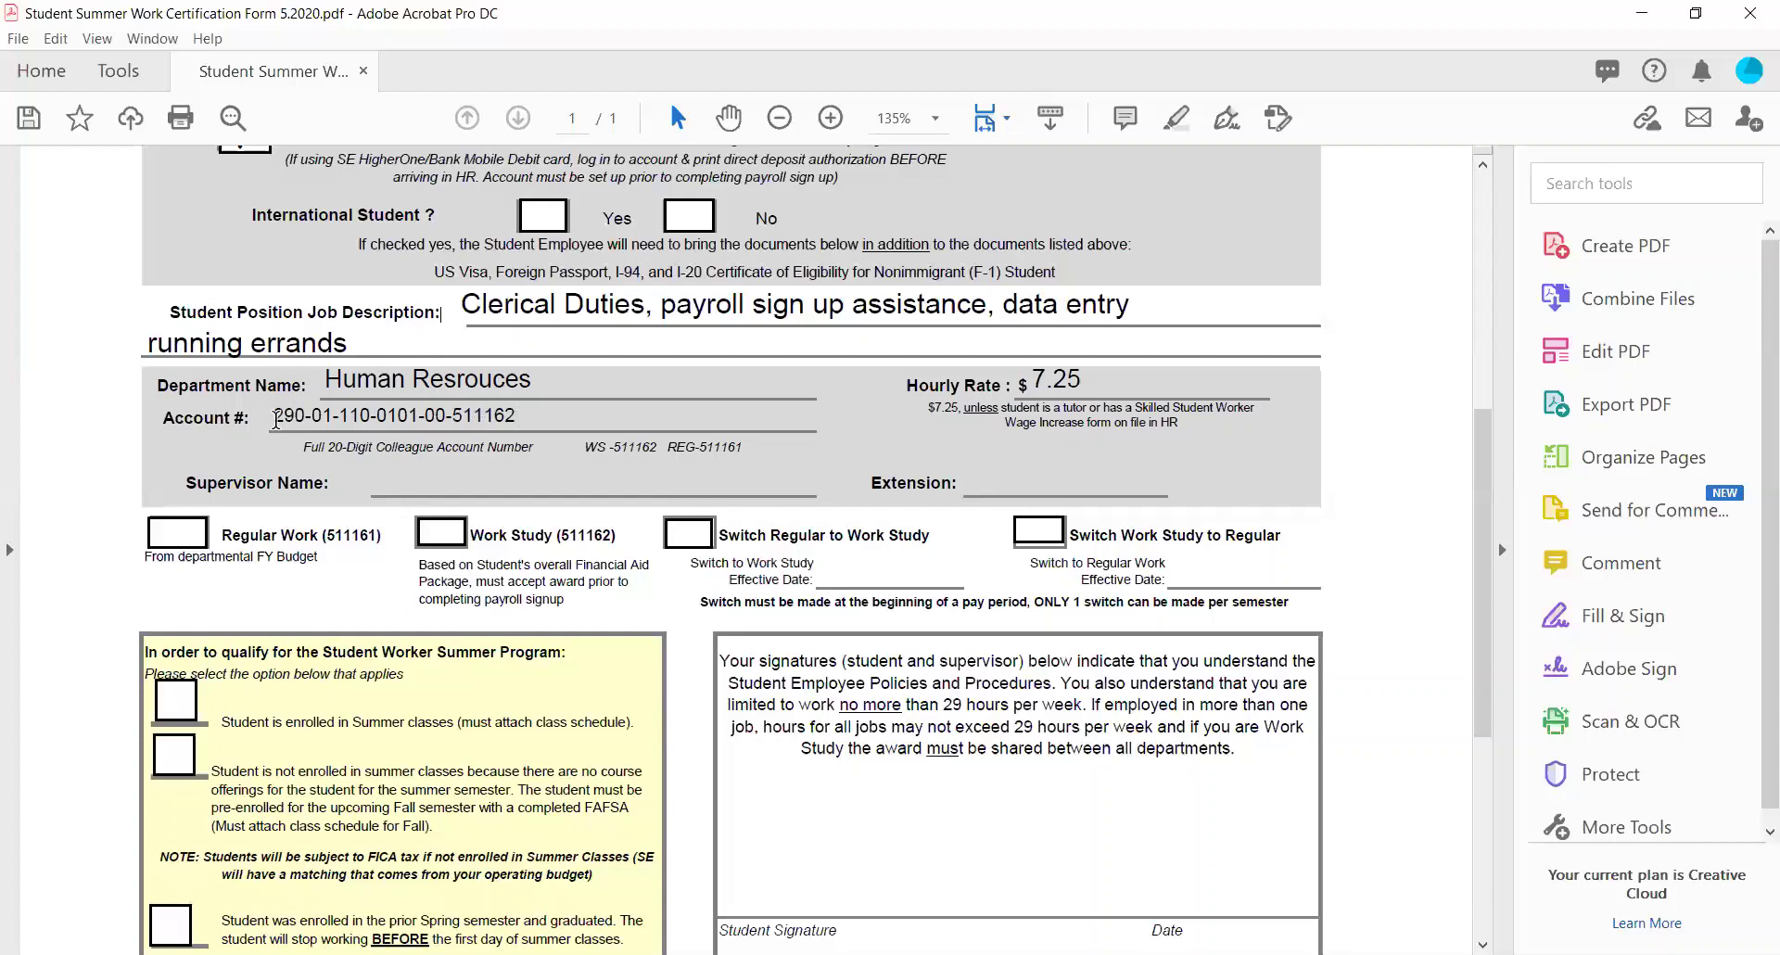
Enter the 20-digit departmental account number, ending in the work-study code, in Account #.
{"action": "left_click_drag", "start_coordinate": [584, 447], "coordinate": [747, 448]}
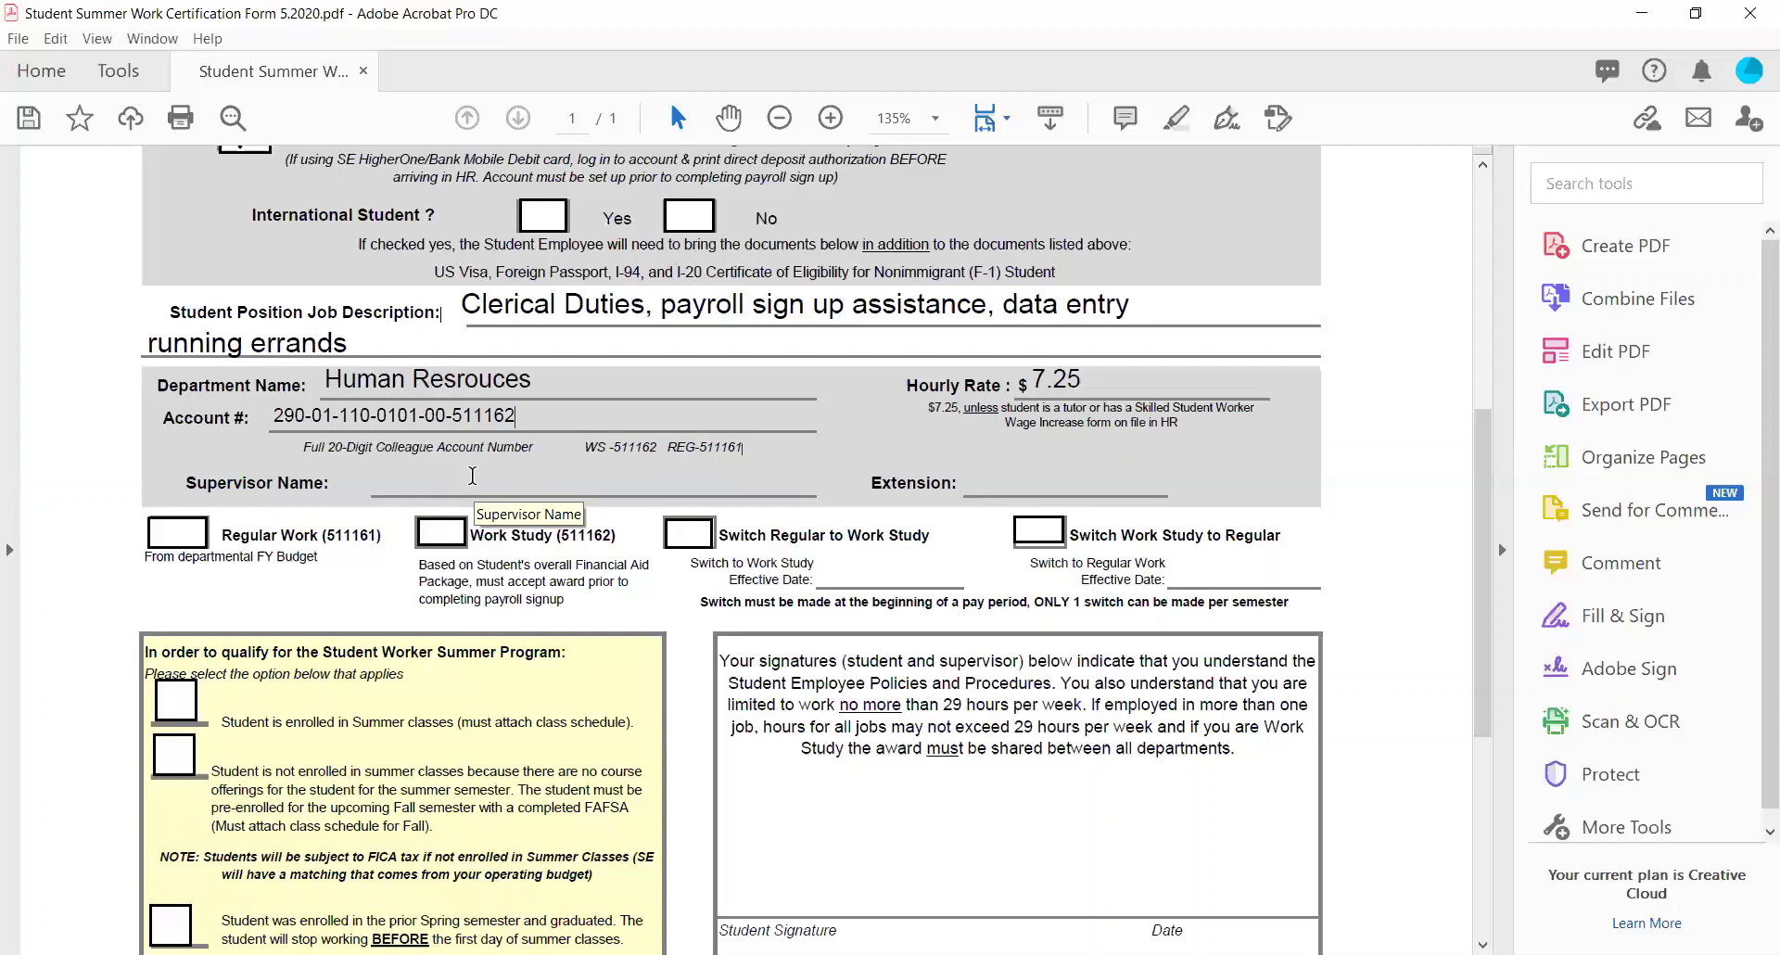
Enter both supervisors' names, slash-separated, and their two extension numbers.
{"action": "left_click", "coordinate": [471, 476]}
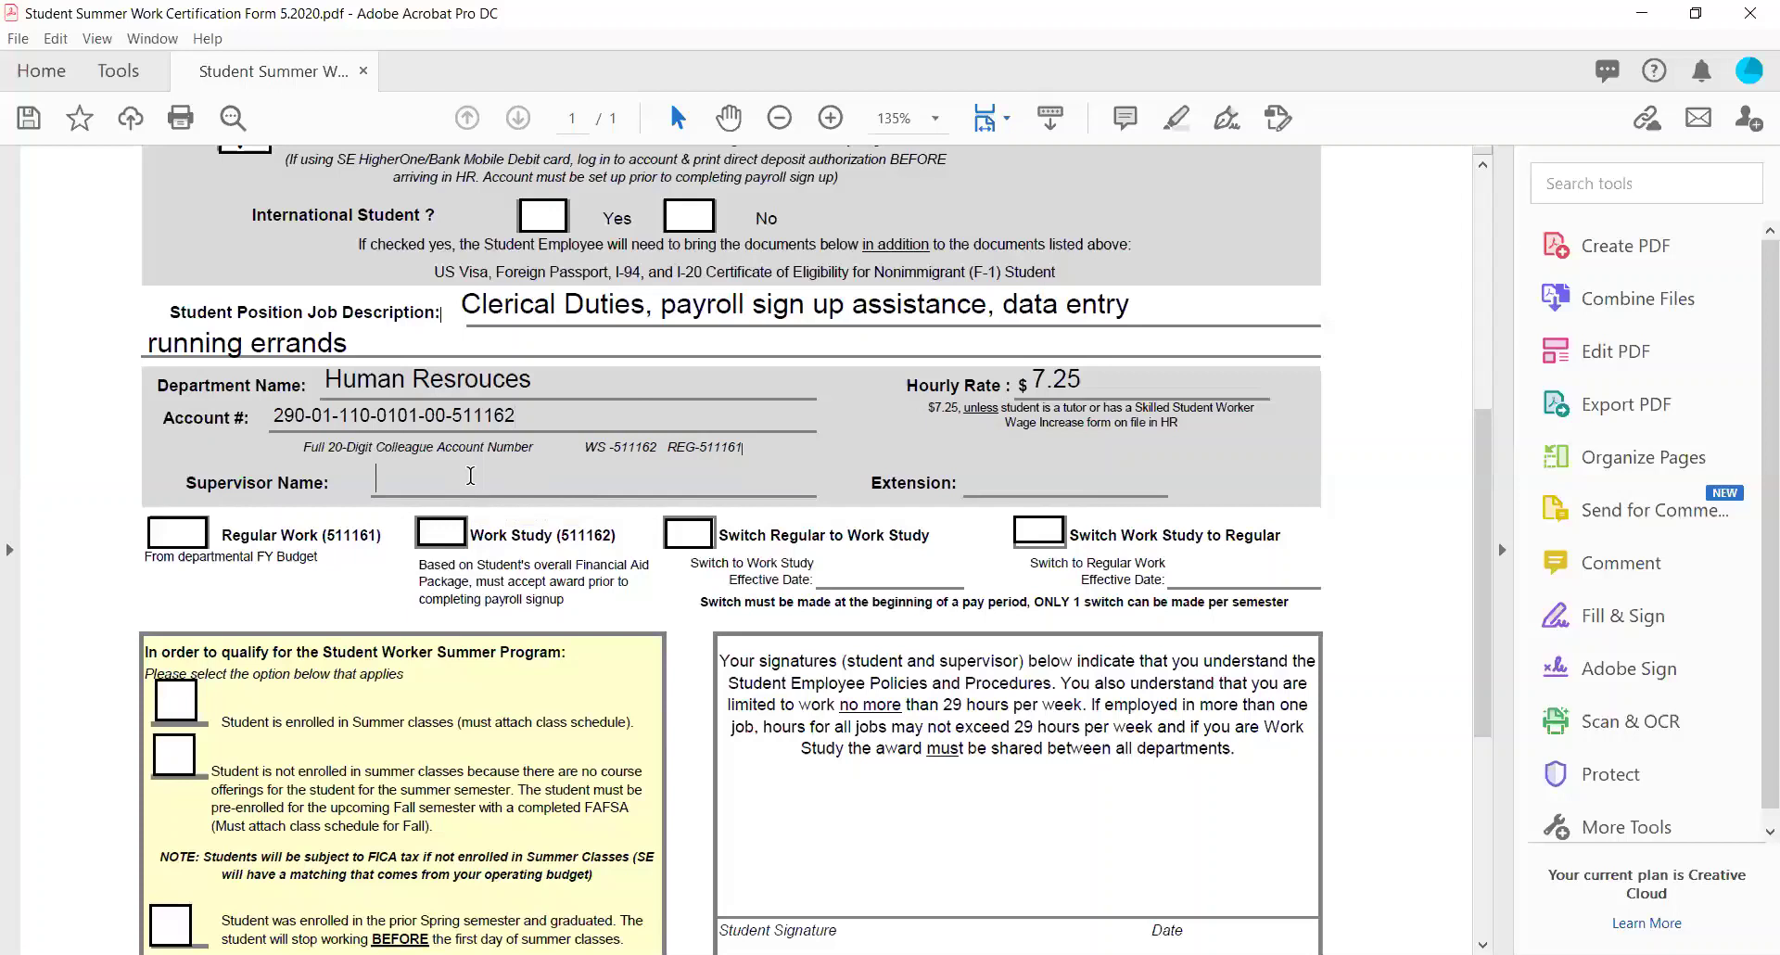
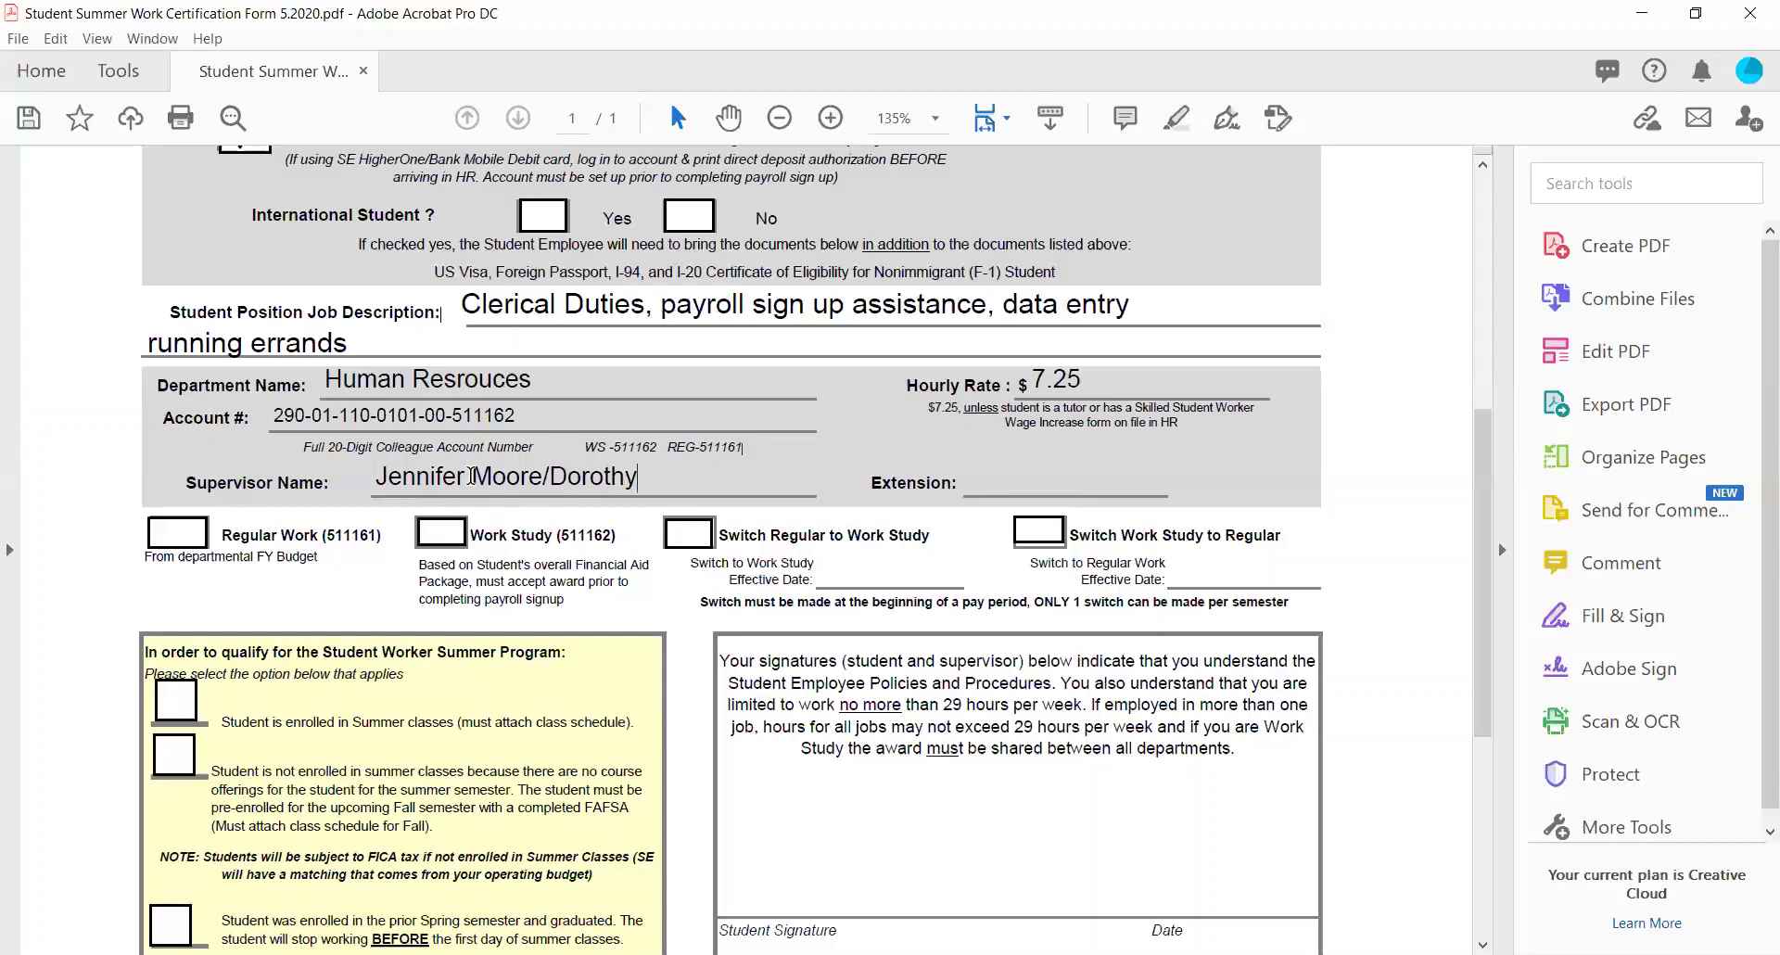
{"action": "left_click", "coordinate": [961, 474]}
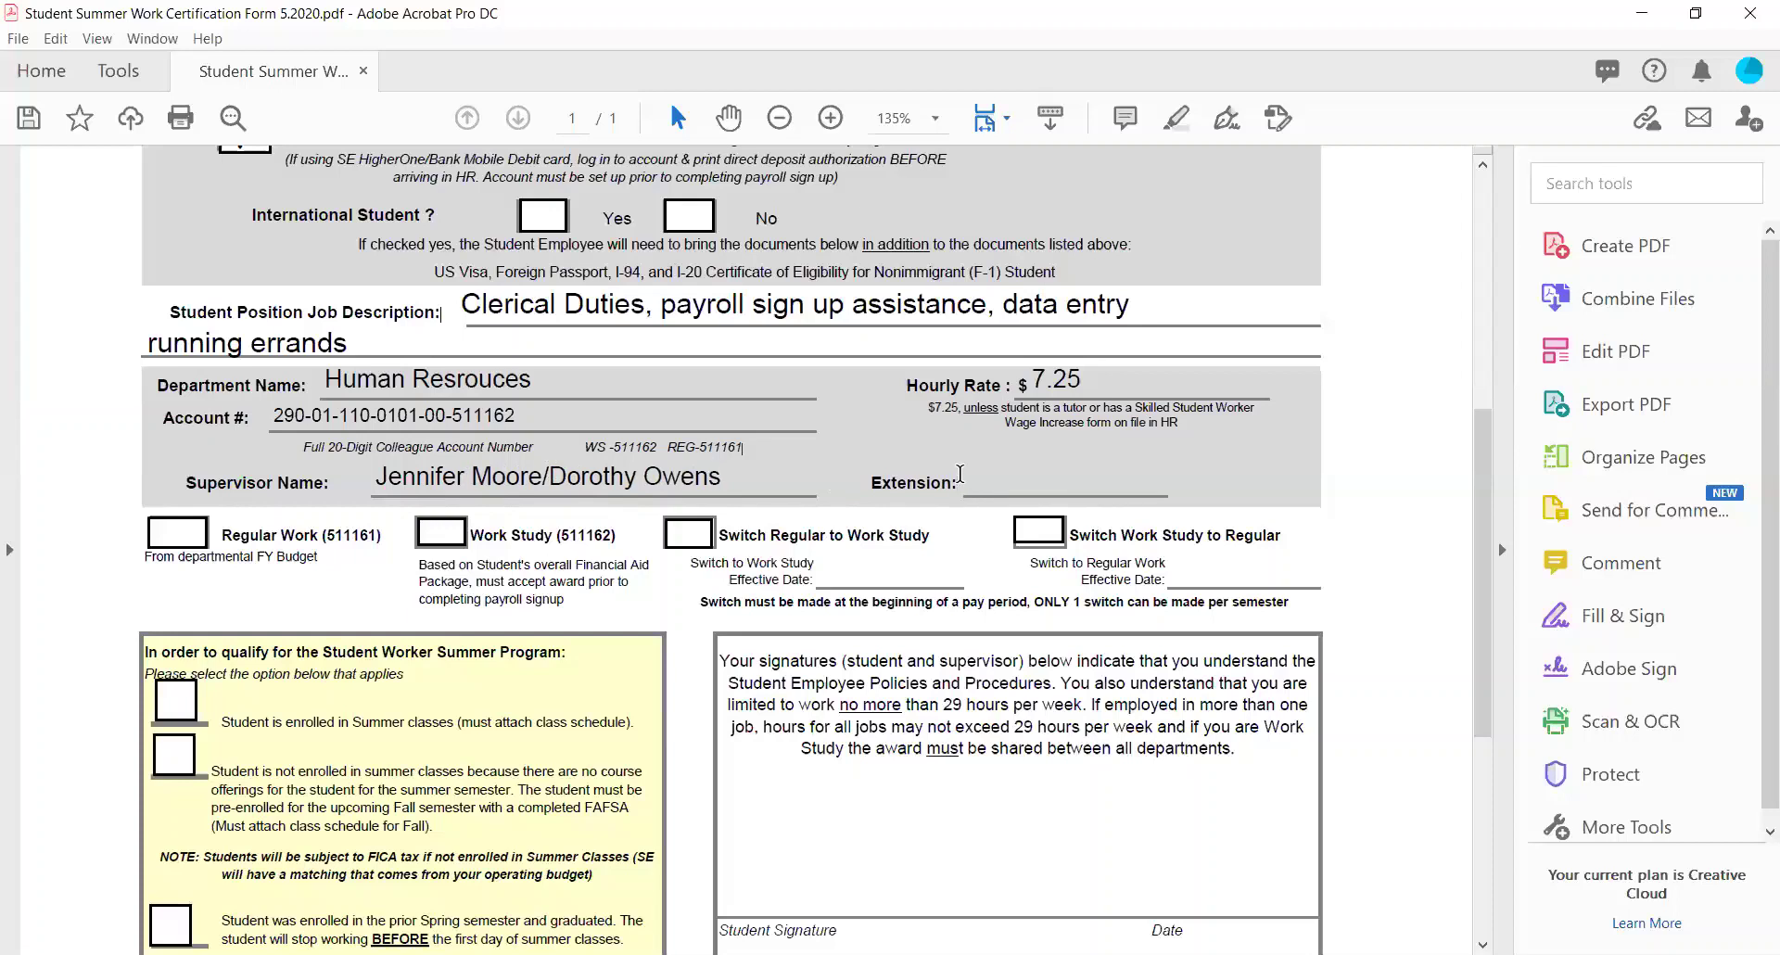
{"action": "type", "text": "2490/2154"}
Mark the position type as Work Study (511162).
{"action": "scroll", "coordinate": [977, 477], "scroll_direction": "down", "scroll_amount": 2}
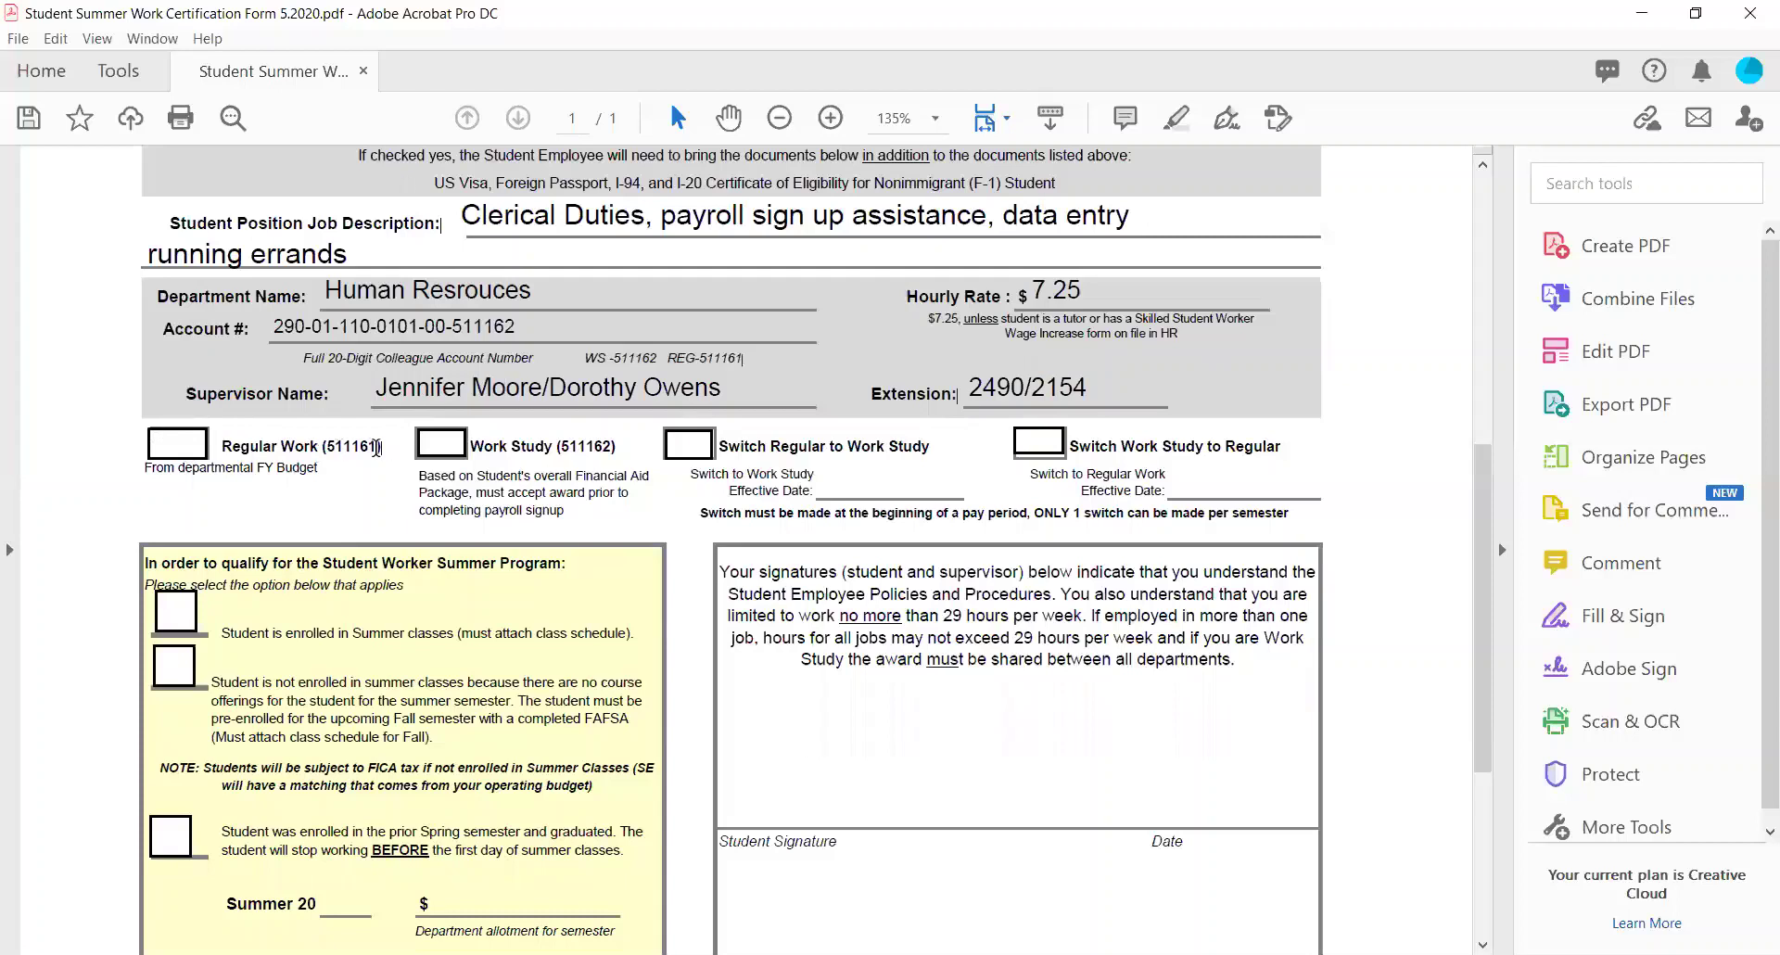
{"action": "left_click_drag", "start_coordinate": [377, 448], "coordinate": [228, 443]}
{"action": "left_click_drag", "start_coordinate": [618, 446], "coordinate": [489, 446]}
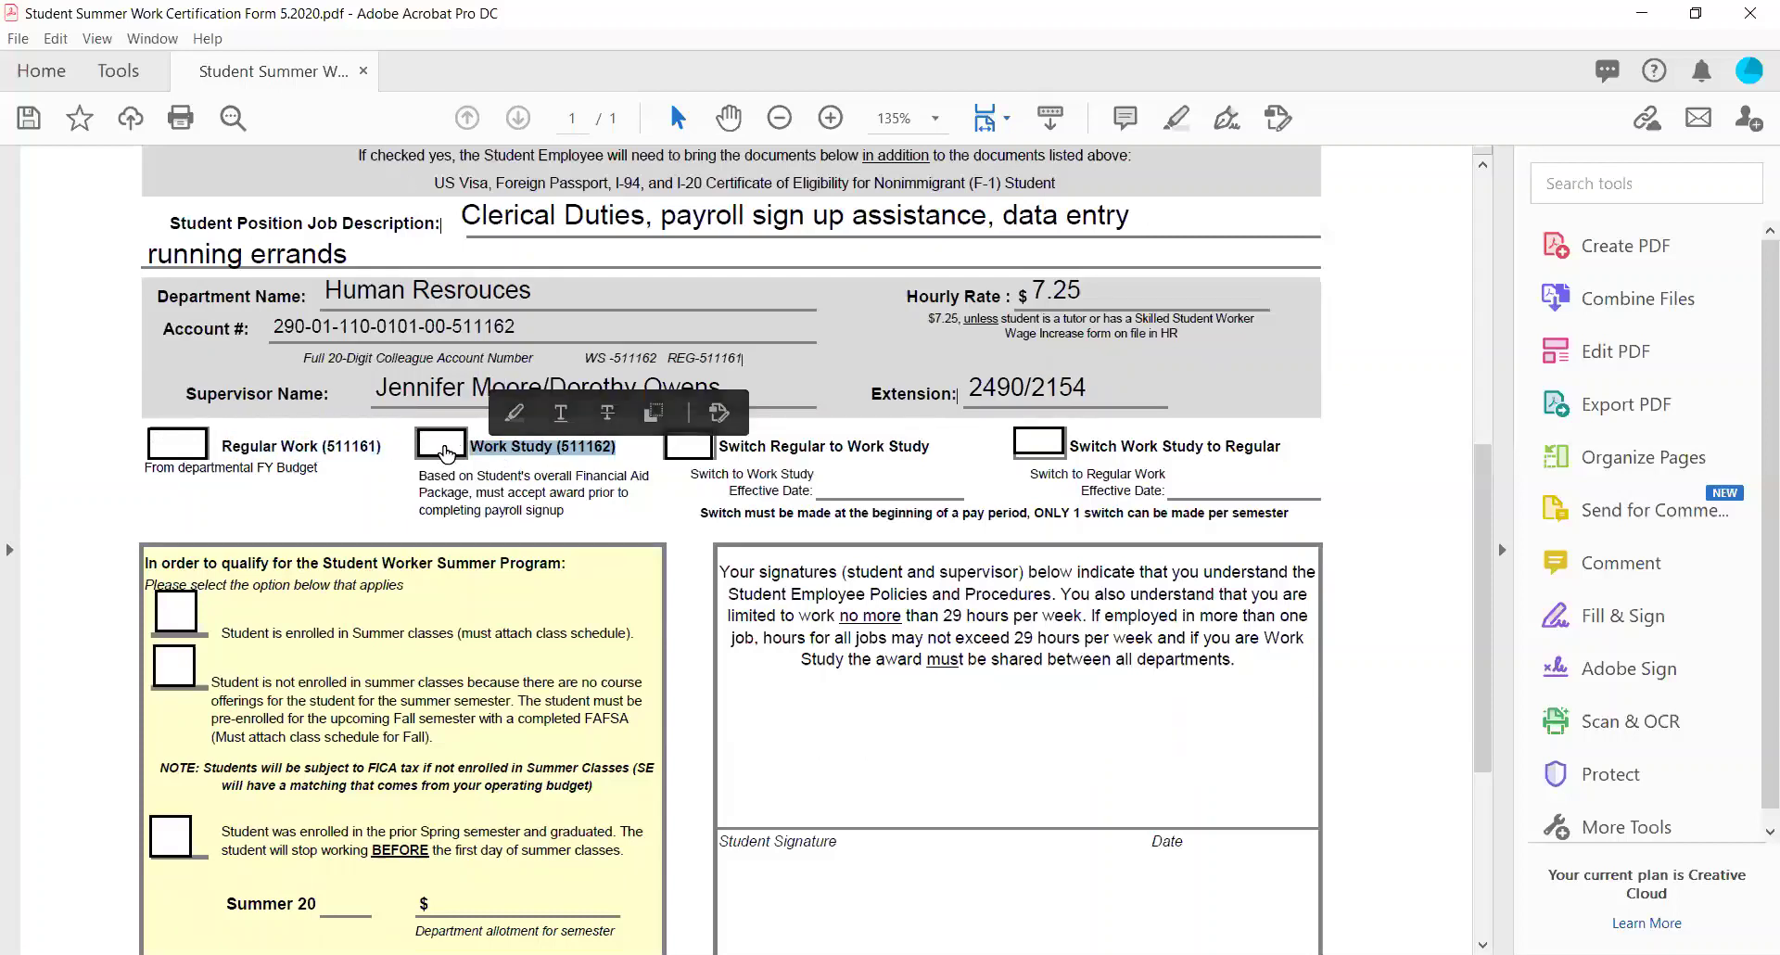
{"action": "left_click", "coordinate": [443, 447]}
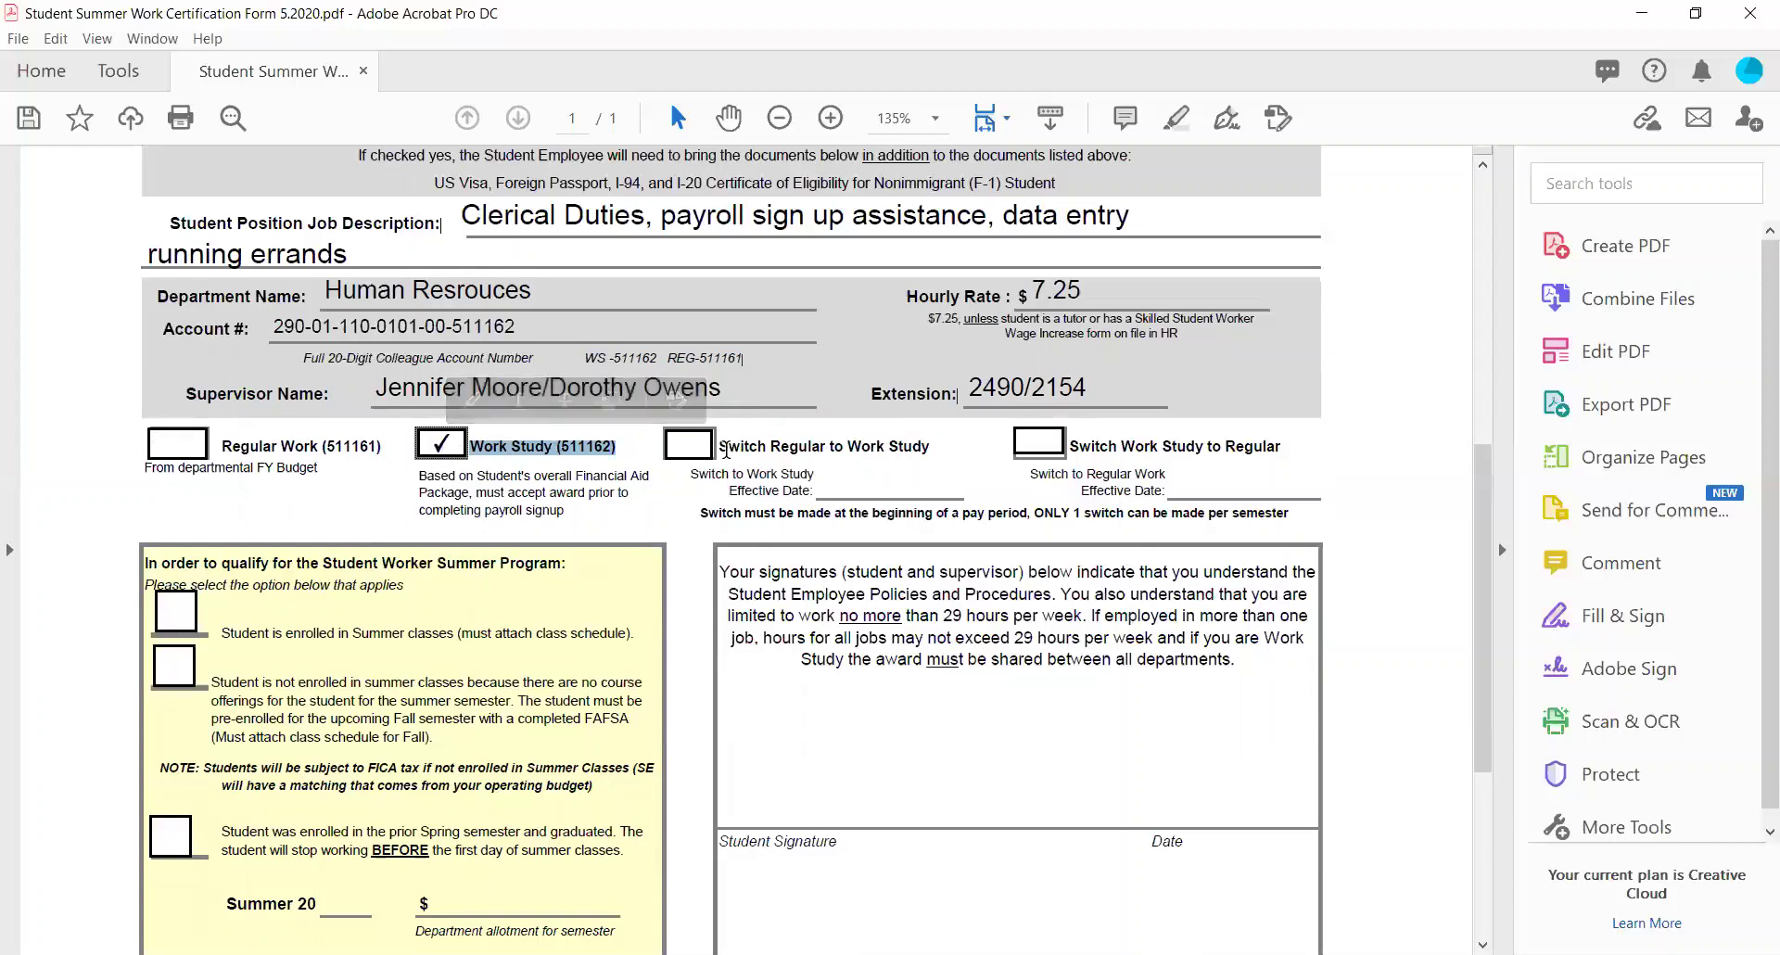
Tick Switch Regular to Work Study, leaving its effective date blank.
{"action": "left_click_drag", "start_coordinate": [726, 450], "coordinate": [1262, 456]}
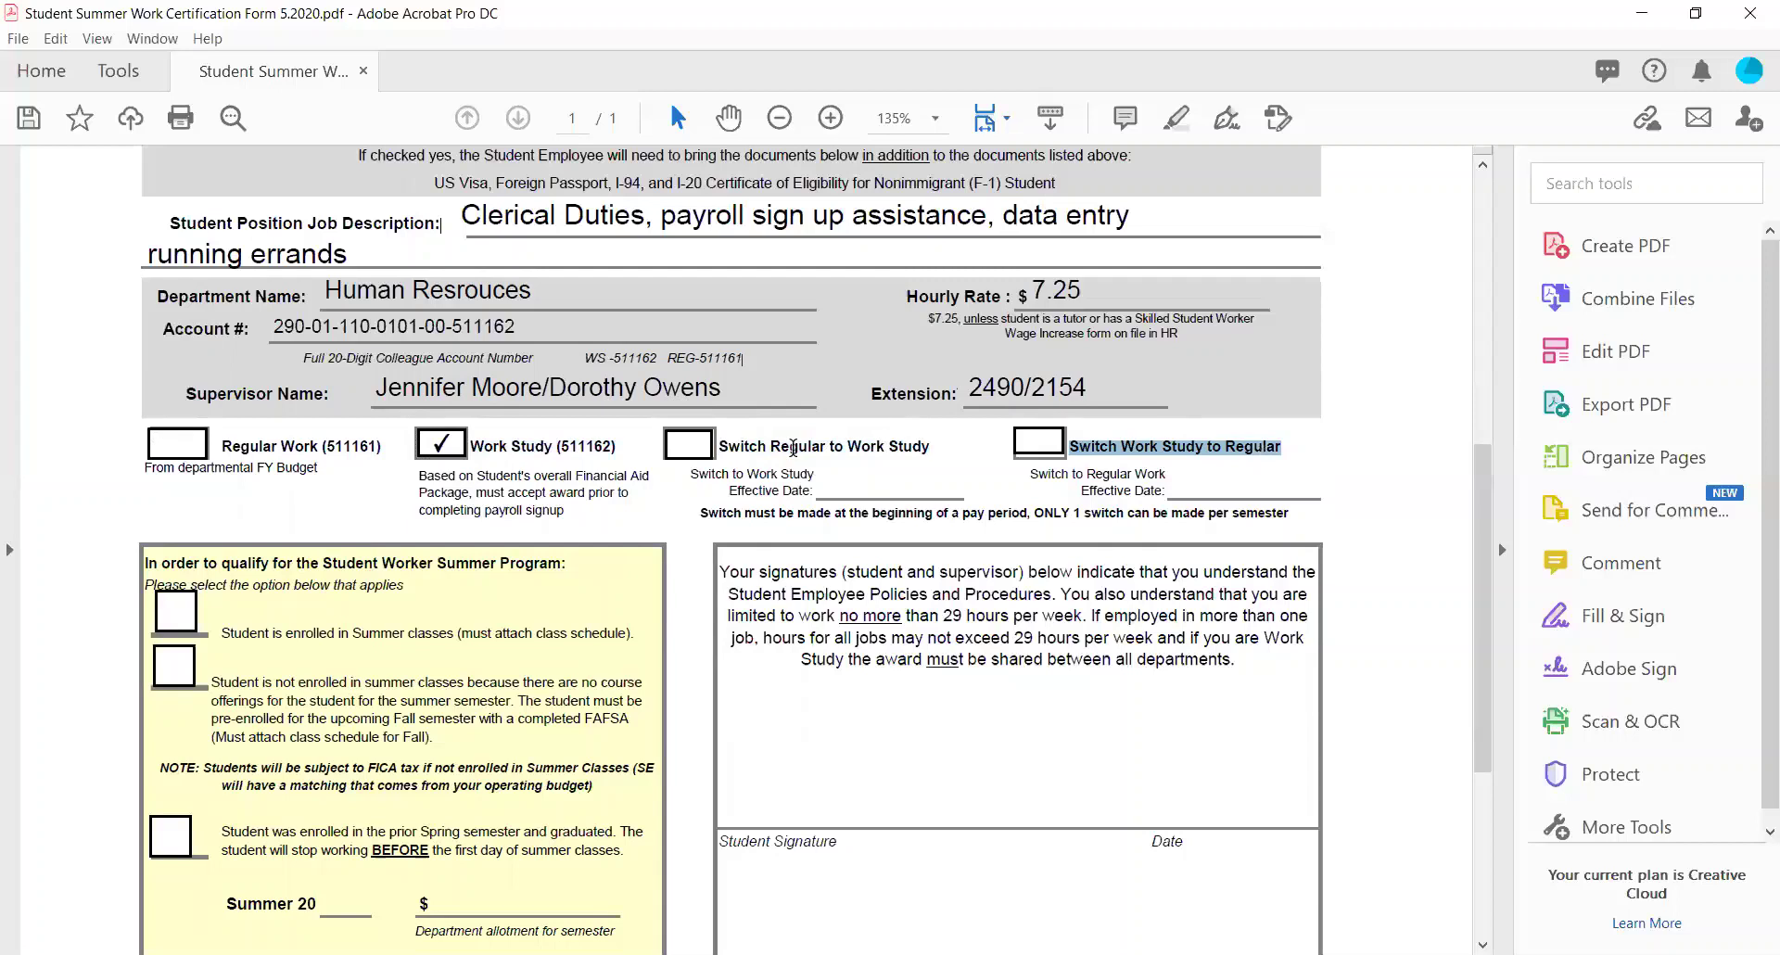
{"action": "left_click", "coordinate": [700, 446]}
{"action": "left_click", "coordinate": [874, 482]}
{"action": "type", "text": "05/20/2020"}
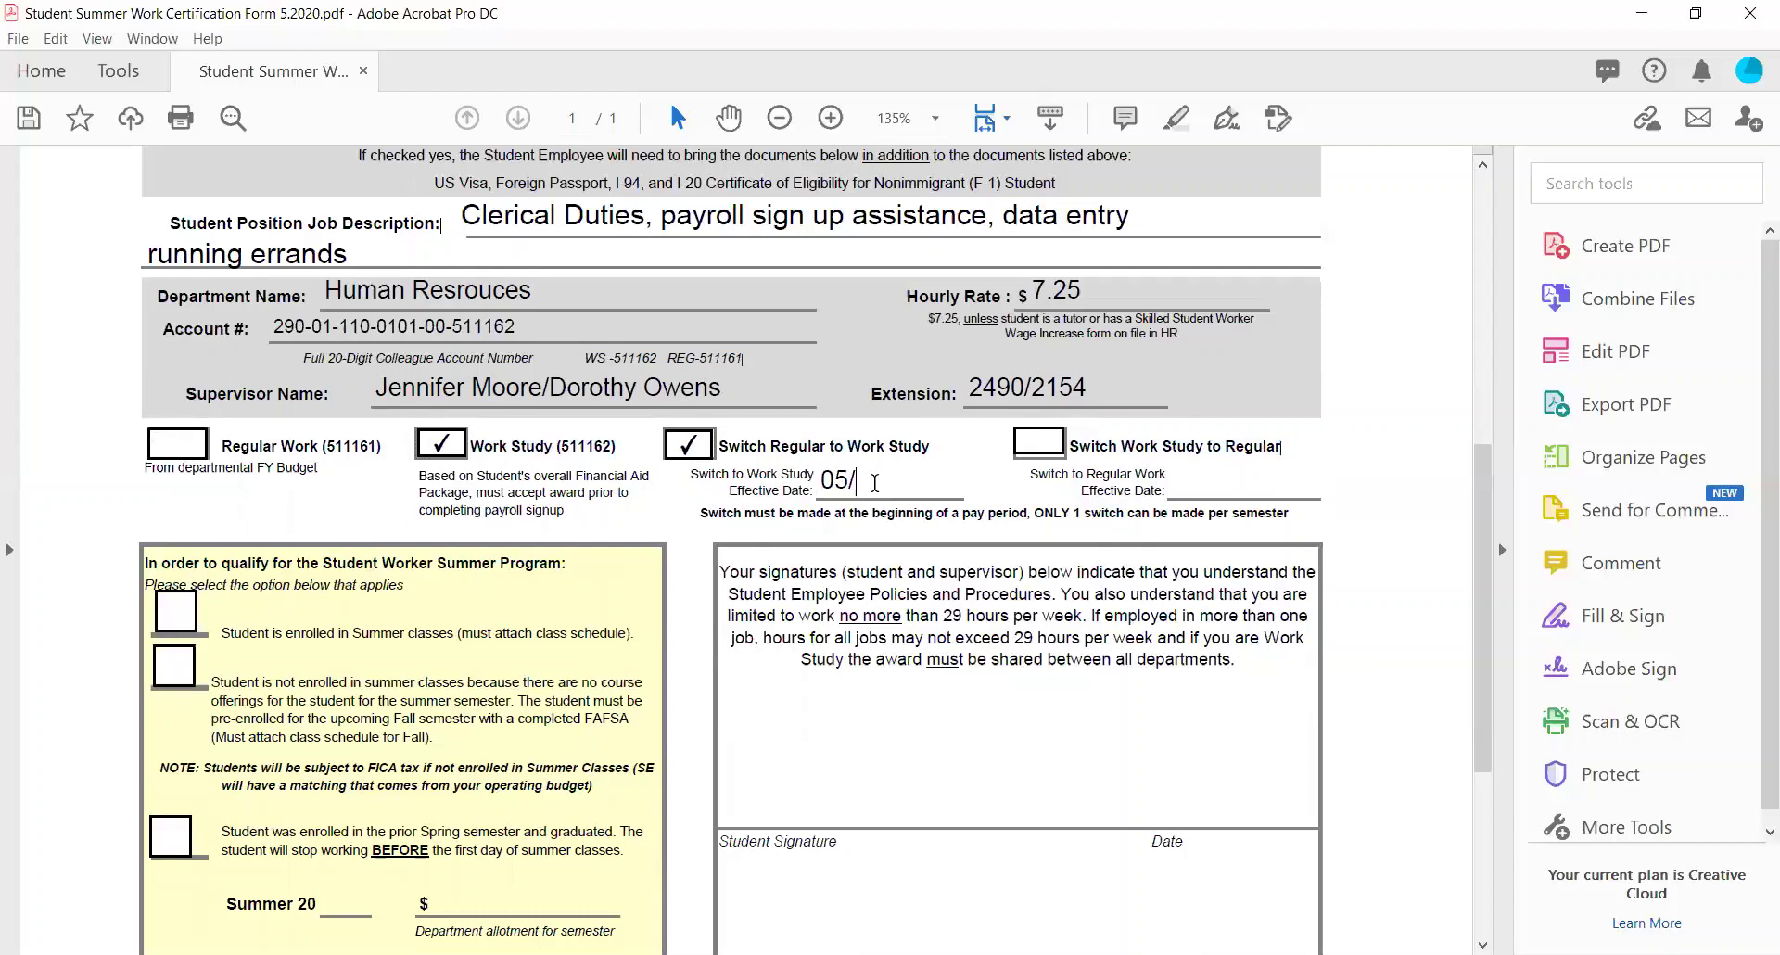
{"action": "key", "text": "BackSpace"}
{"action": "key", "text": "BackSpace"}
{"action": "key", "text": "BackSpace"}
{"action": "key", "text": "BackSpace"}
{"action": "key", "text": "BackSpace"}
{"action": "key", "text": "BackSpace"}
{"action": "key", "text": "BackSpace"}
{"action": "key", "text": "BackSpace"}
{"action": "key", "text": "BackSpace"}
{"action": "key", "text": "BackSpace"}
Untick Switch Regular to Work Study so only Work Study stays marked.
{"action": "left_click", "coordinate": [683, 454]}
{"action": "scroll", "coordinate": [682, 456], "scroll_direction": "down", "scroll_amount": 1}
{"action": "scroll", "coordinate": [682, 456], "scroll_direction": "down", "scroll_amount": 6}
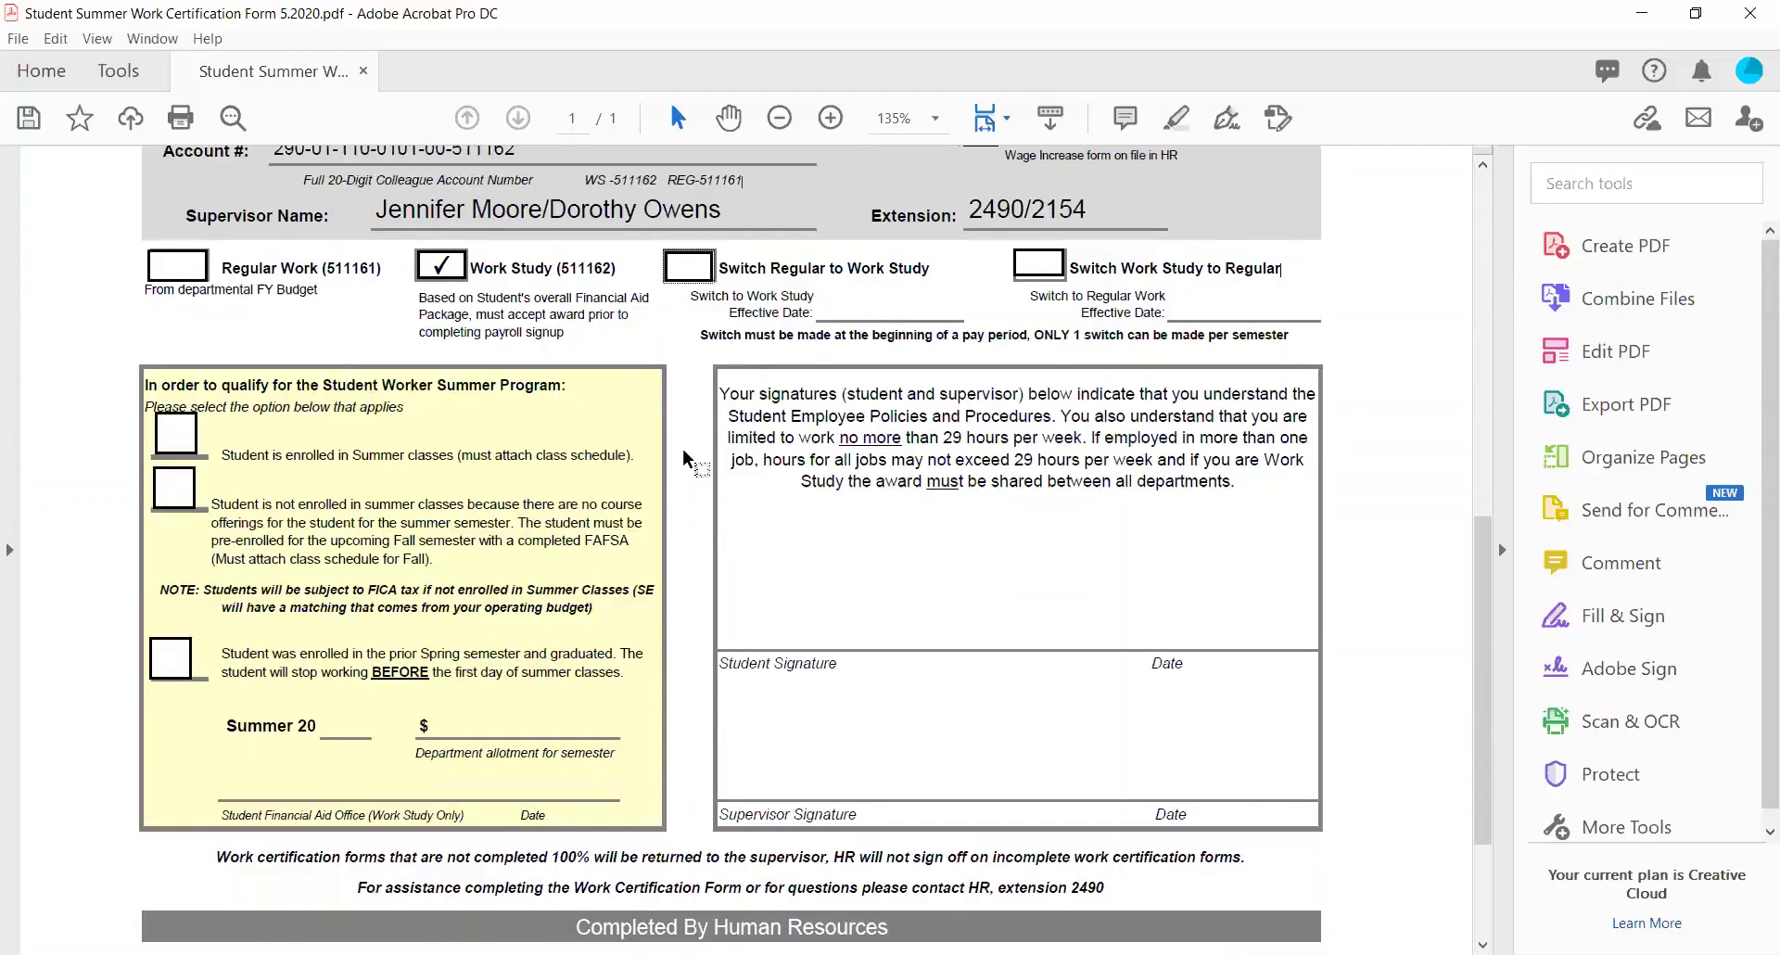
{"action": "scroll", "coordinate": [686, 456], "scroll_direction": "up", "scroll_amount": 2}
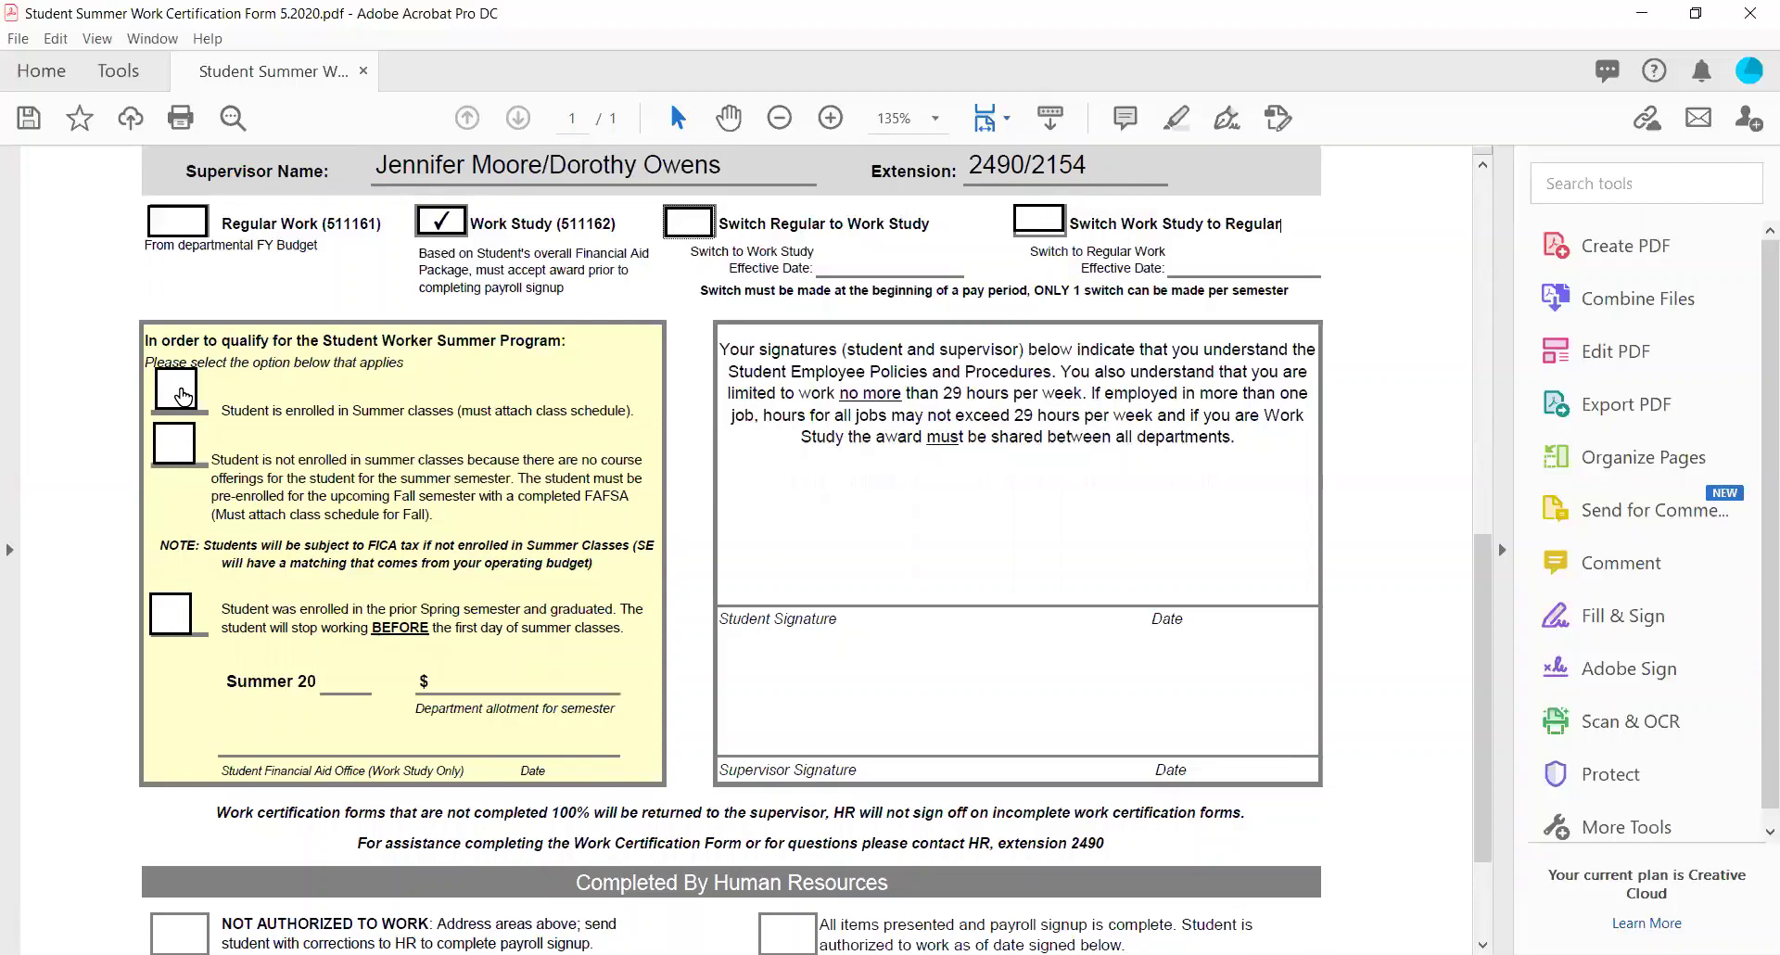
Try the enrolled and not-enrolled summer class options, leaving both unticked.
{"action": "left_click", "coordinate": [182, 395]}
{"action": "left_click", "coordinate": [180, 387]}
{"action": "left_click", "coordinate": [183, 443]}
{"action": "left_click", "coordinate": [178, 453]}
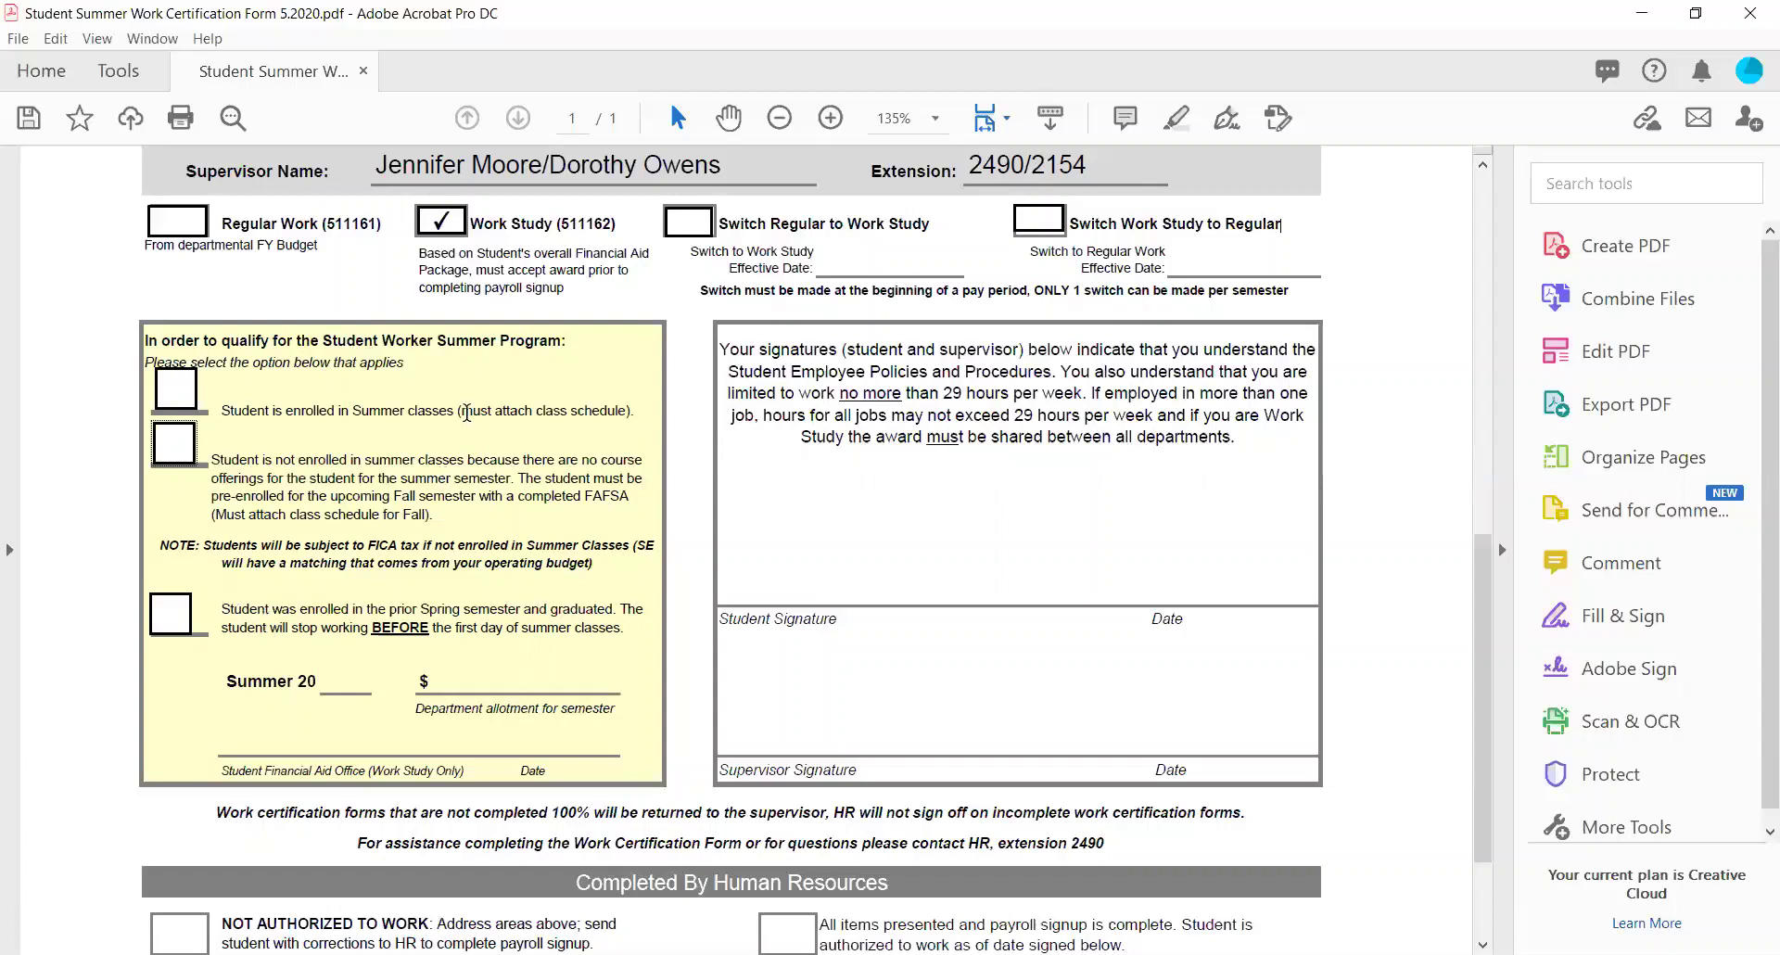
{"action": "left_click_drag", "start_coordinate": [461, 411], "coordinate": [629, 411]}
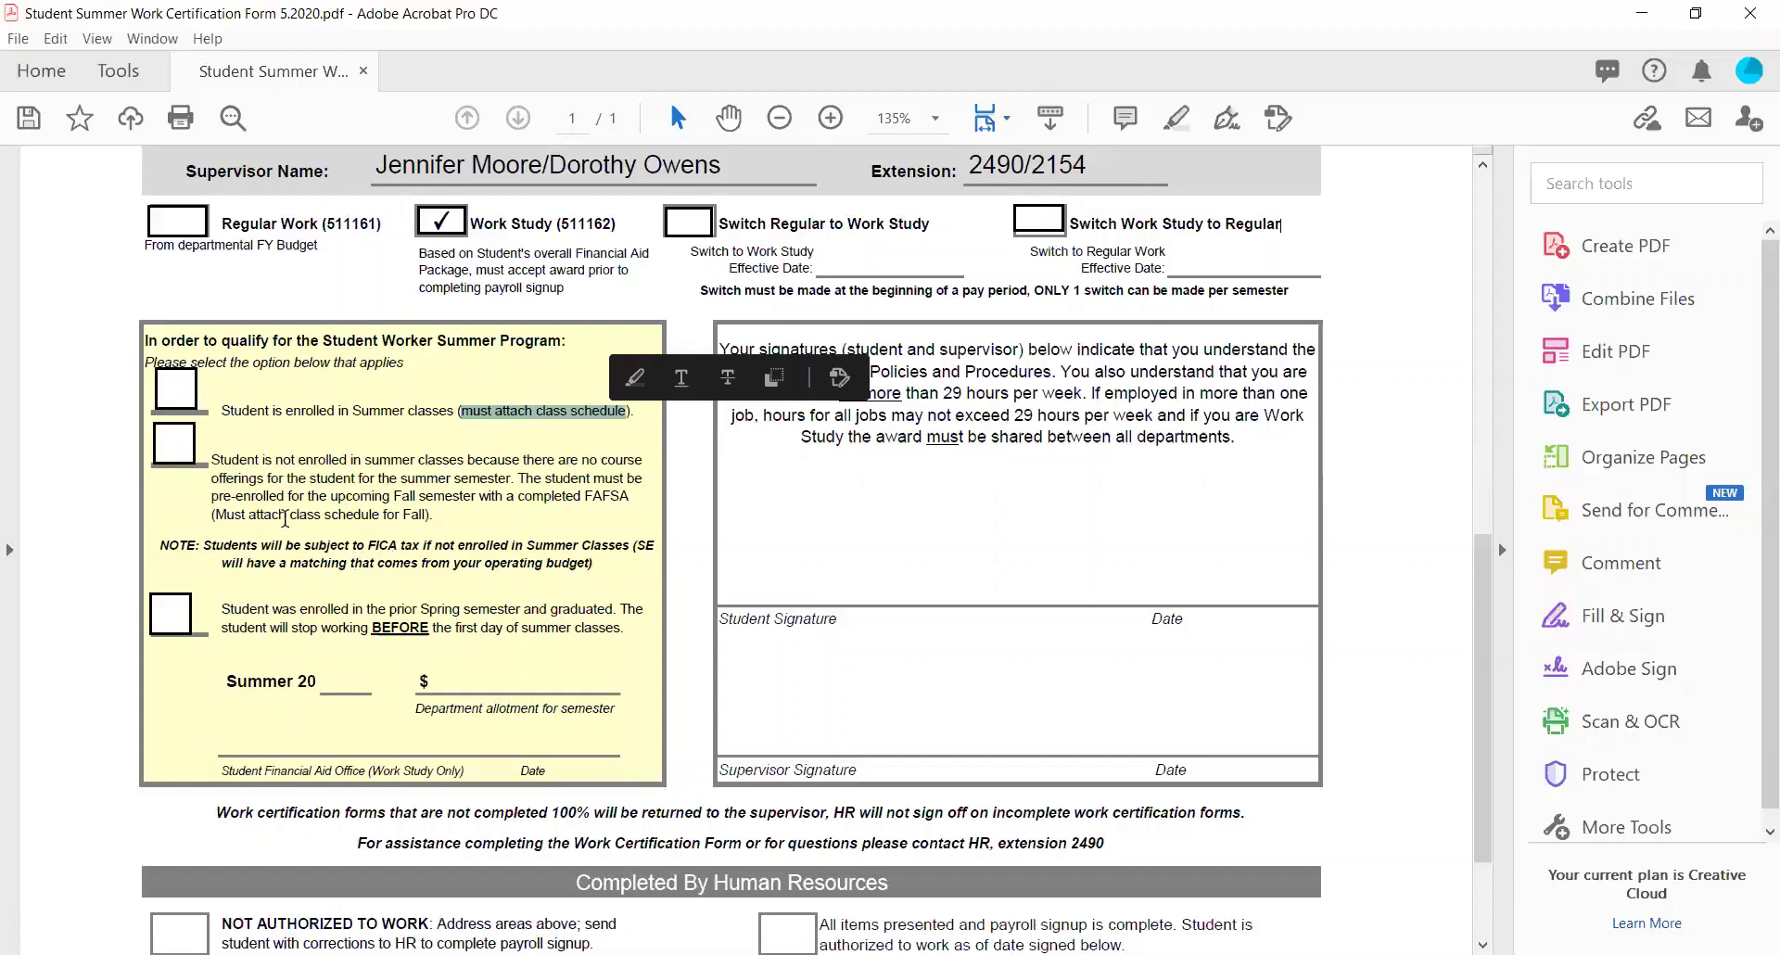
{"action": "left_click_drag", "start_coordinate": [211, 514], "coordinate": [428, 512]}
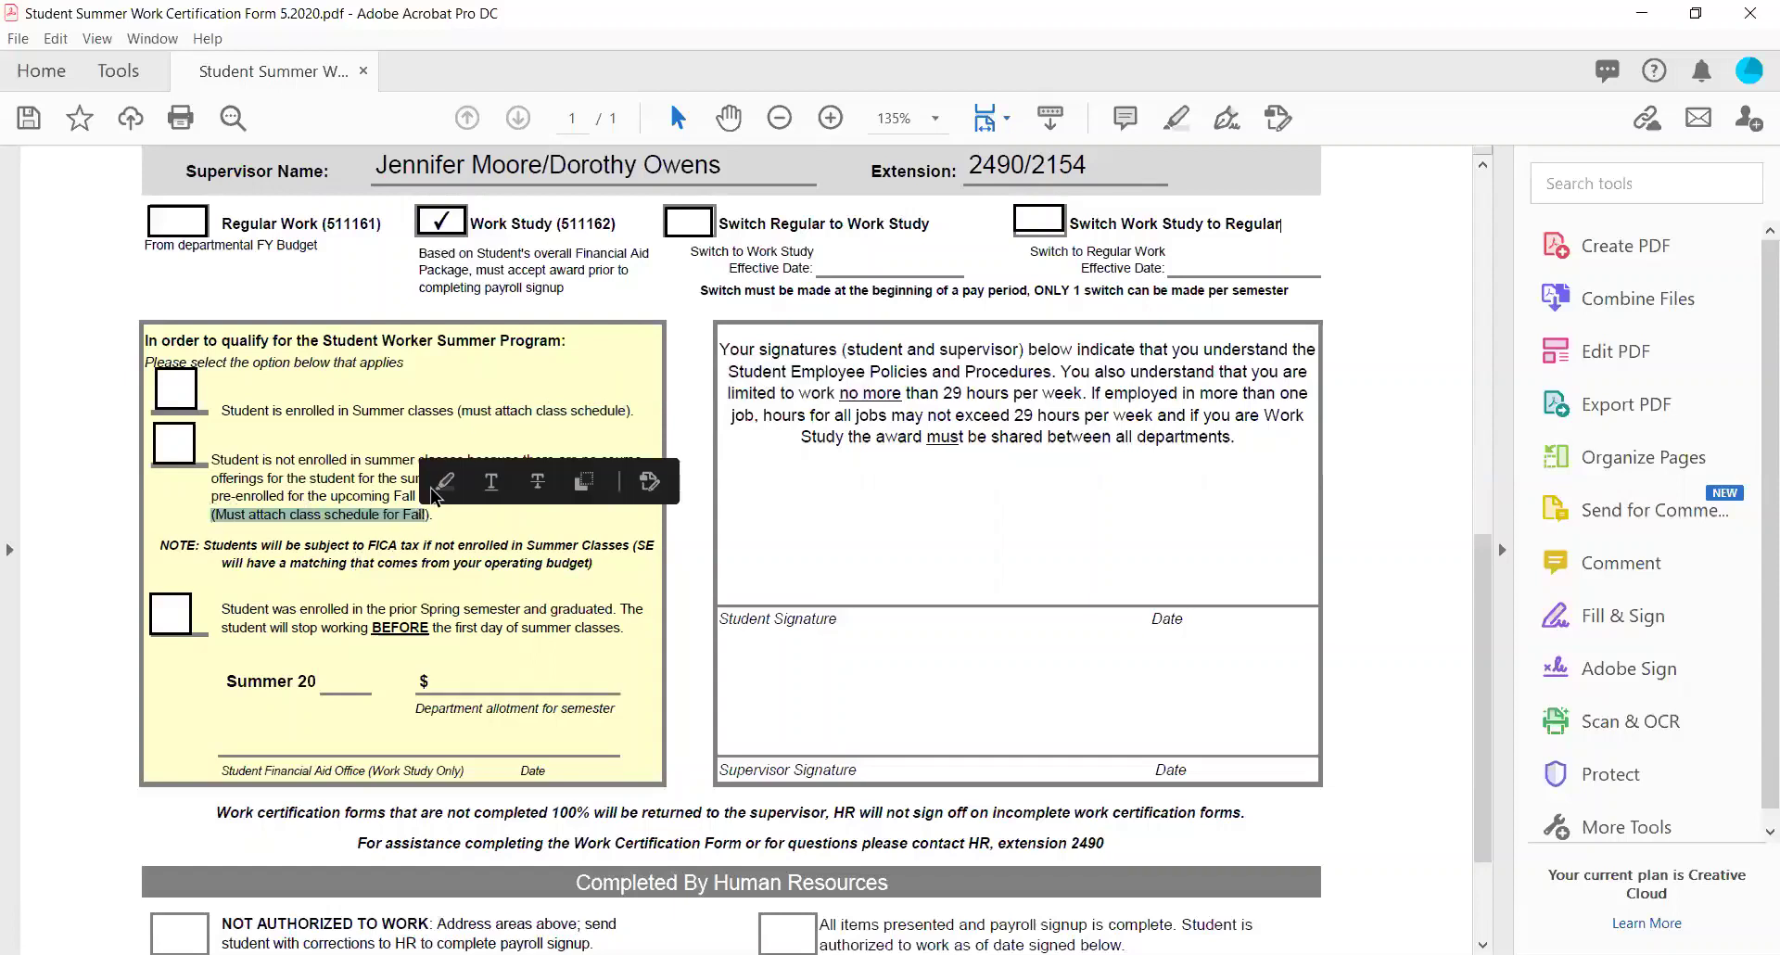
{"action": "left_click", "coordinate": [117, 458]}
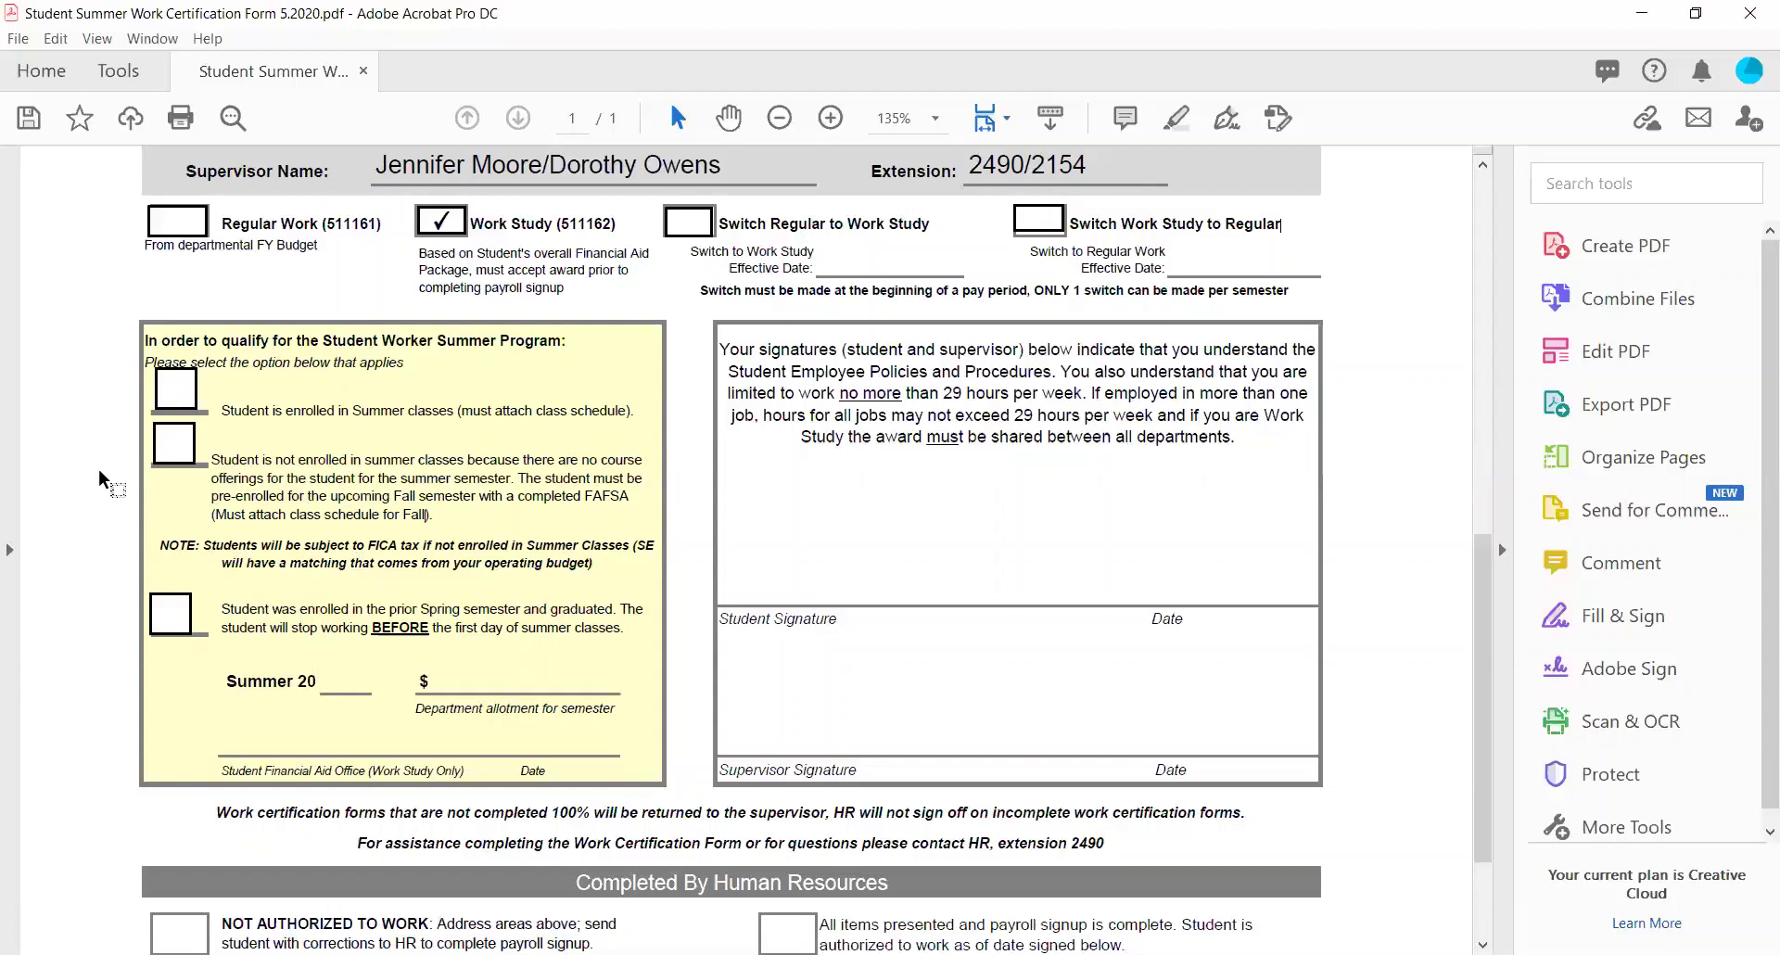
Show the Page Thumbnails pane, then close it so the form fills the window.
{"action": "left_click", "coordinate": [11, 554]}
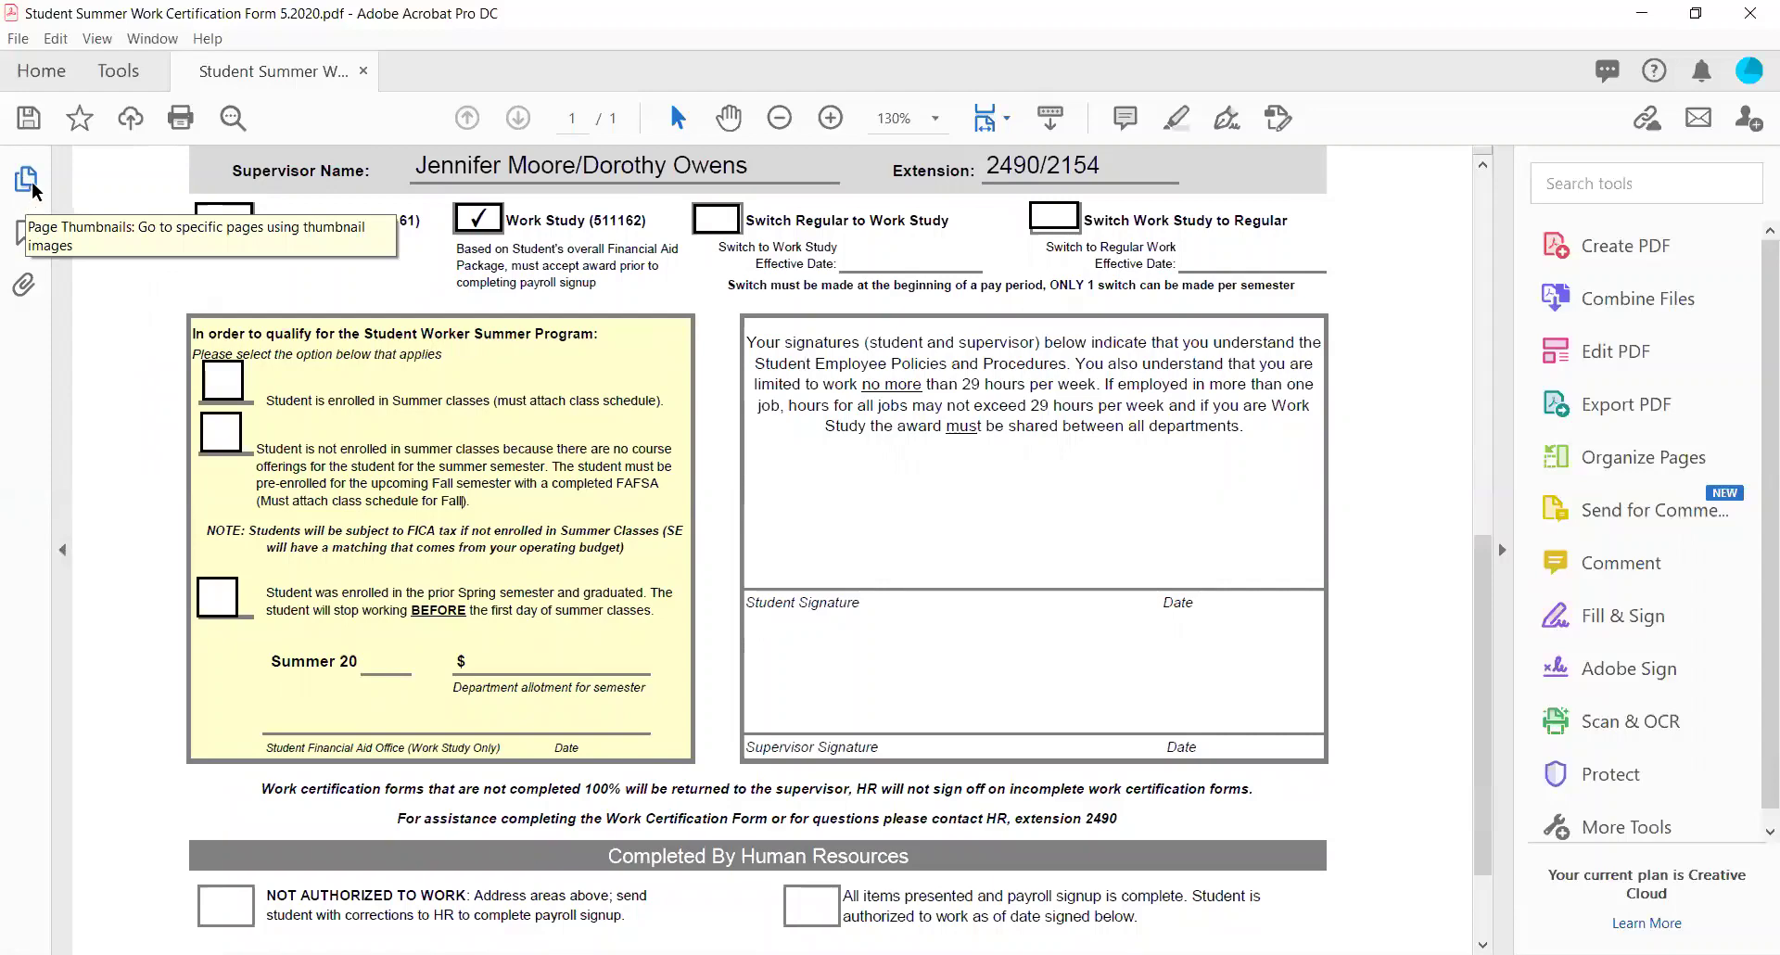
{"action": "left_click", "coordinate": [31, 179]}
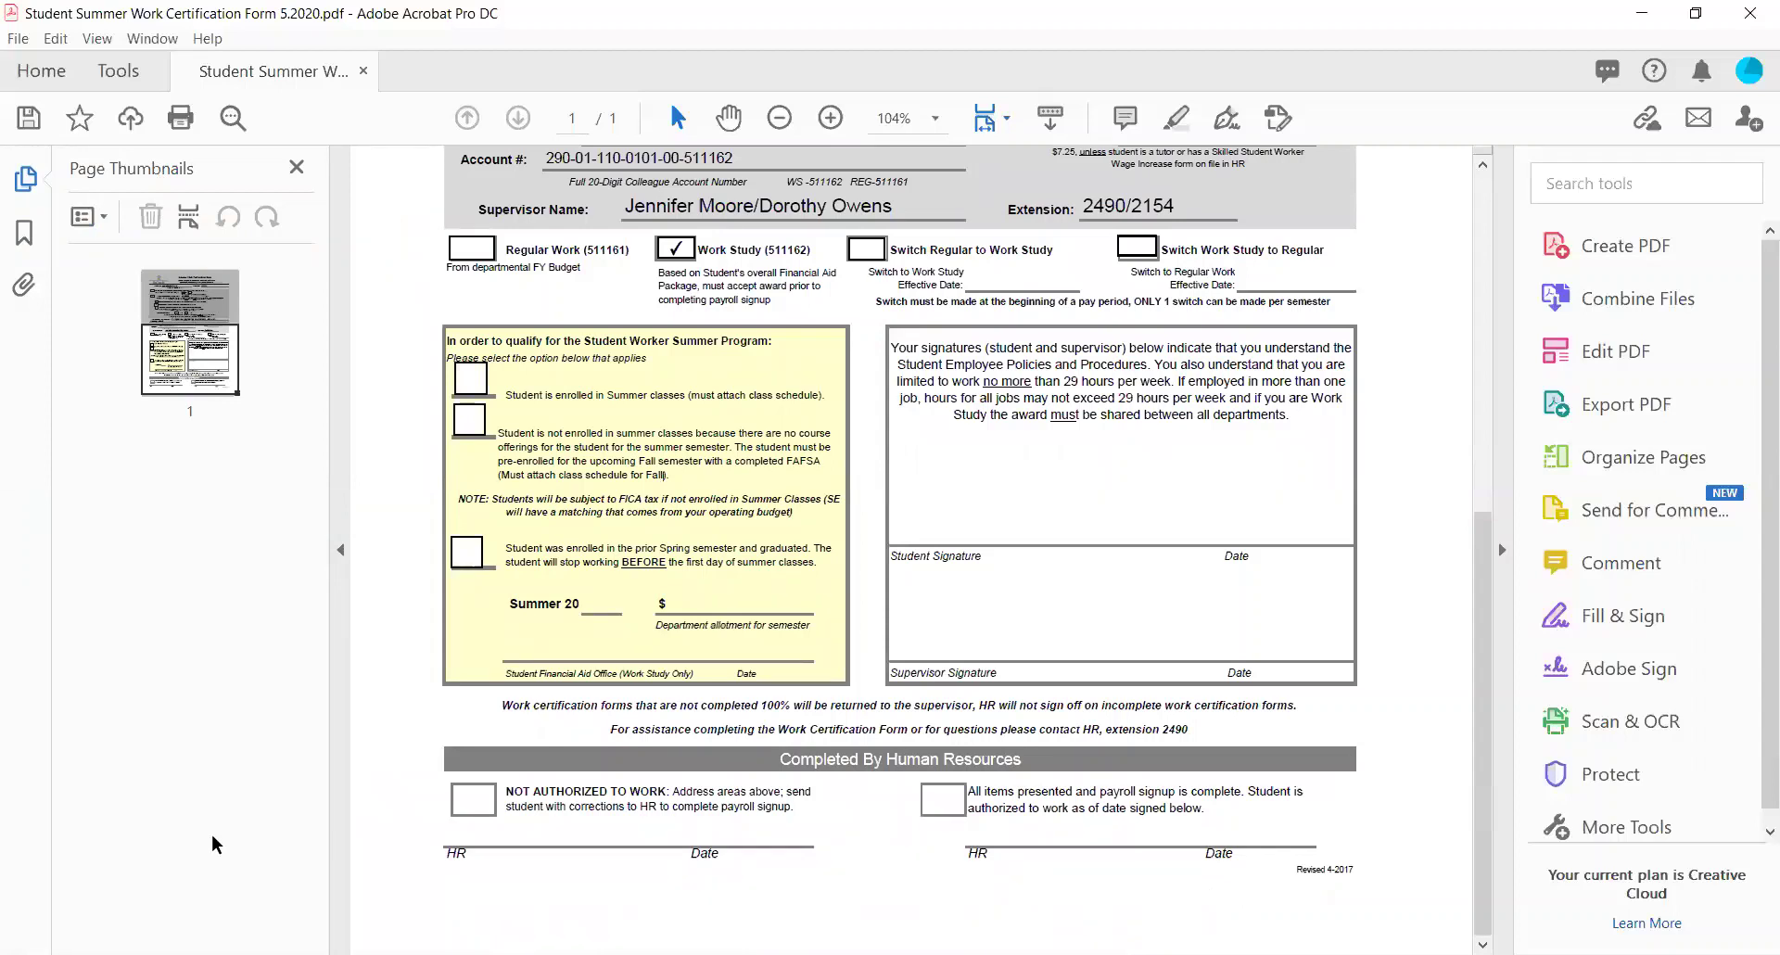
{"action": "right_click", "coordinate": [193, 362]}
{"action": "mouse_move", "coordinate": [265, 391]}
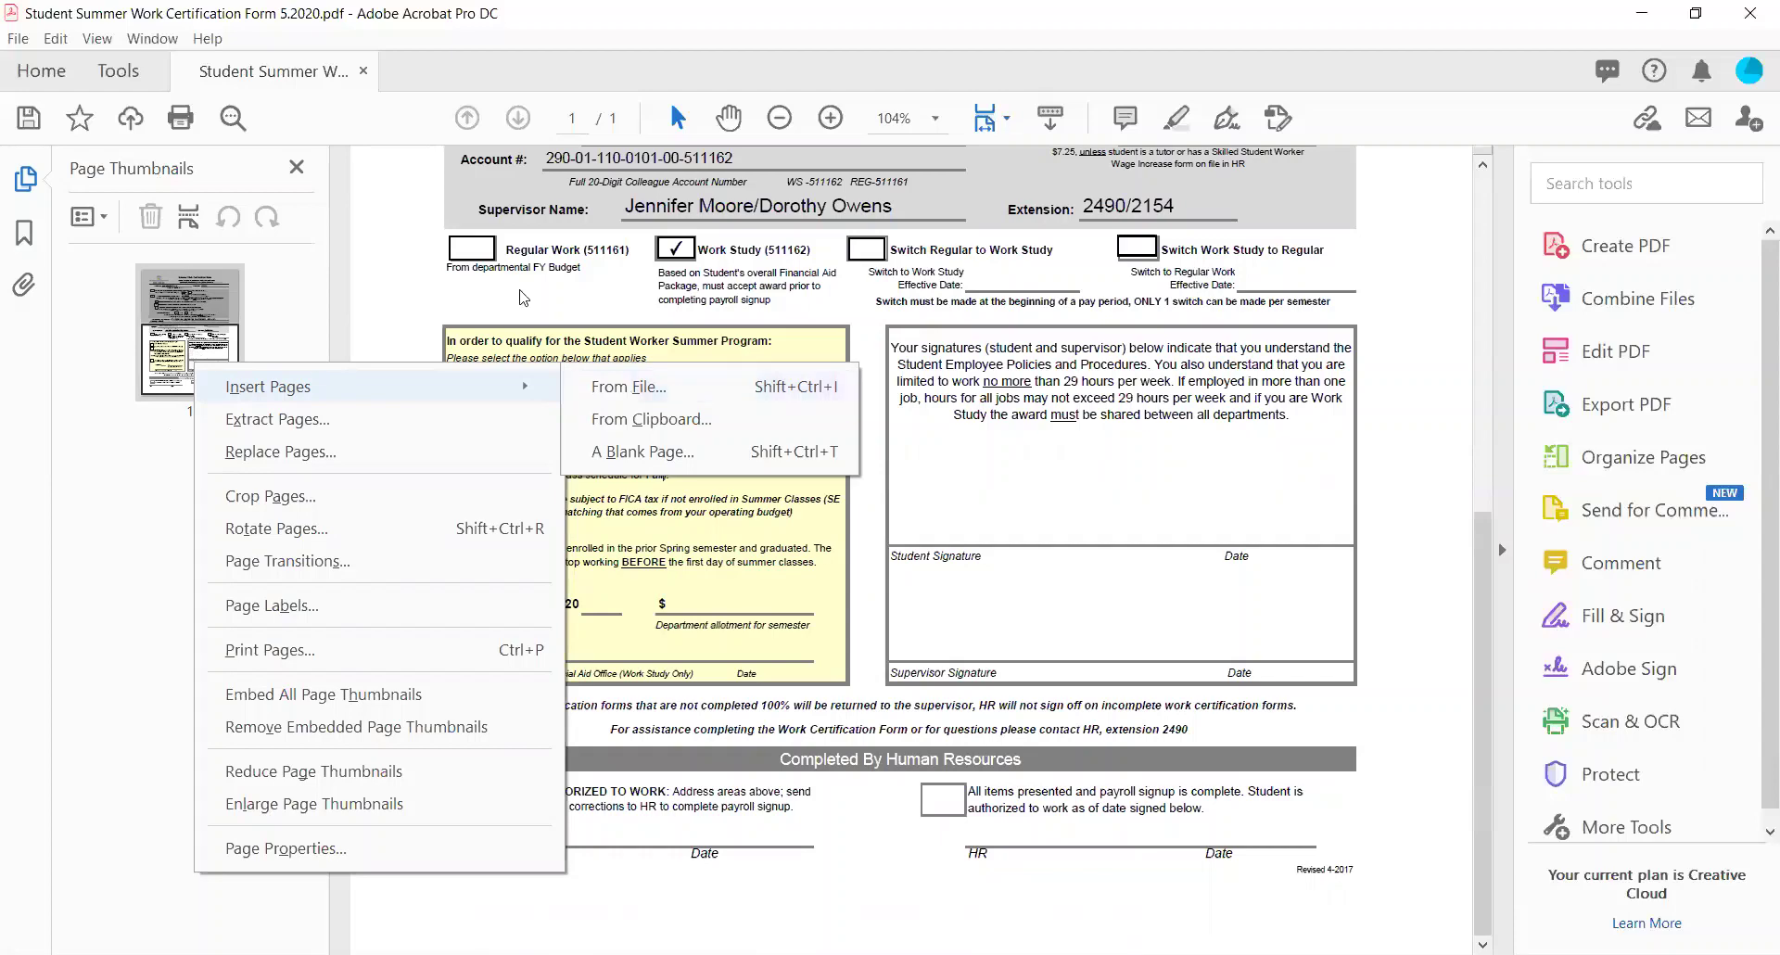
{"action": "left_click", "coordinate": [297, 167]}
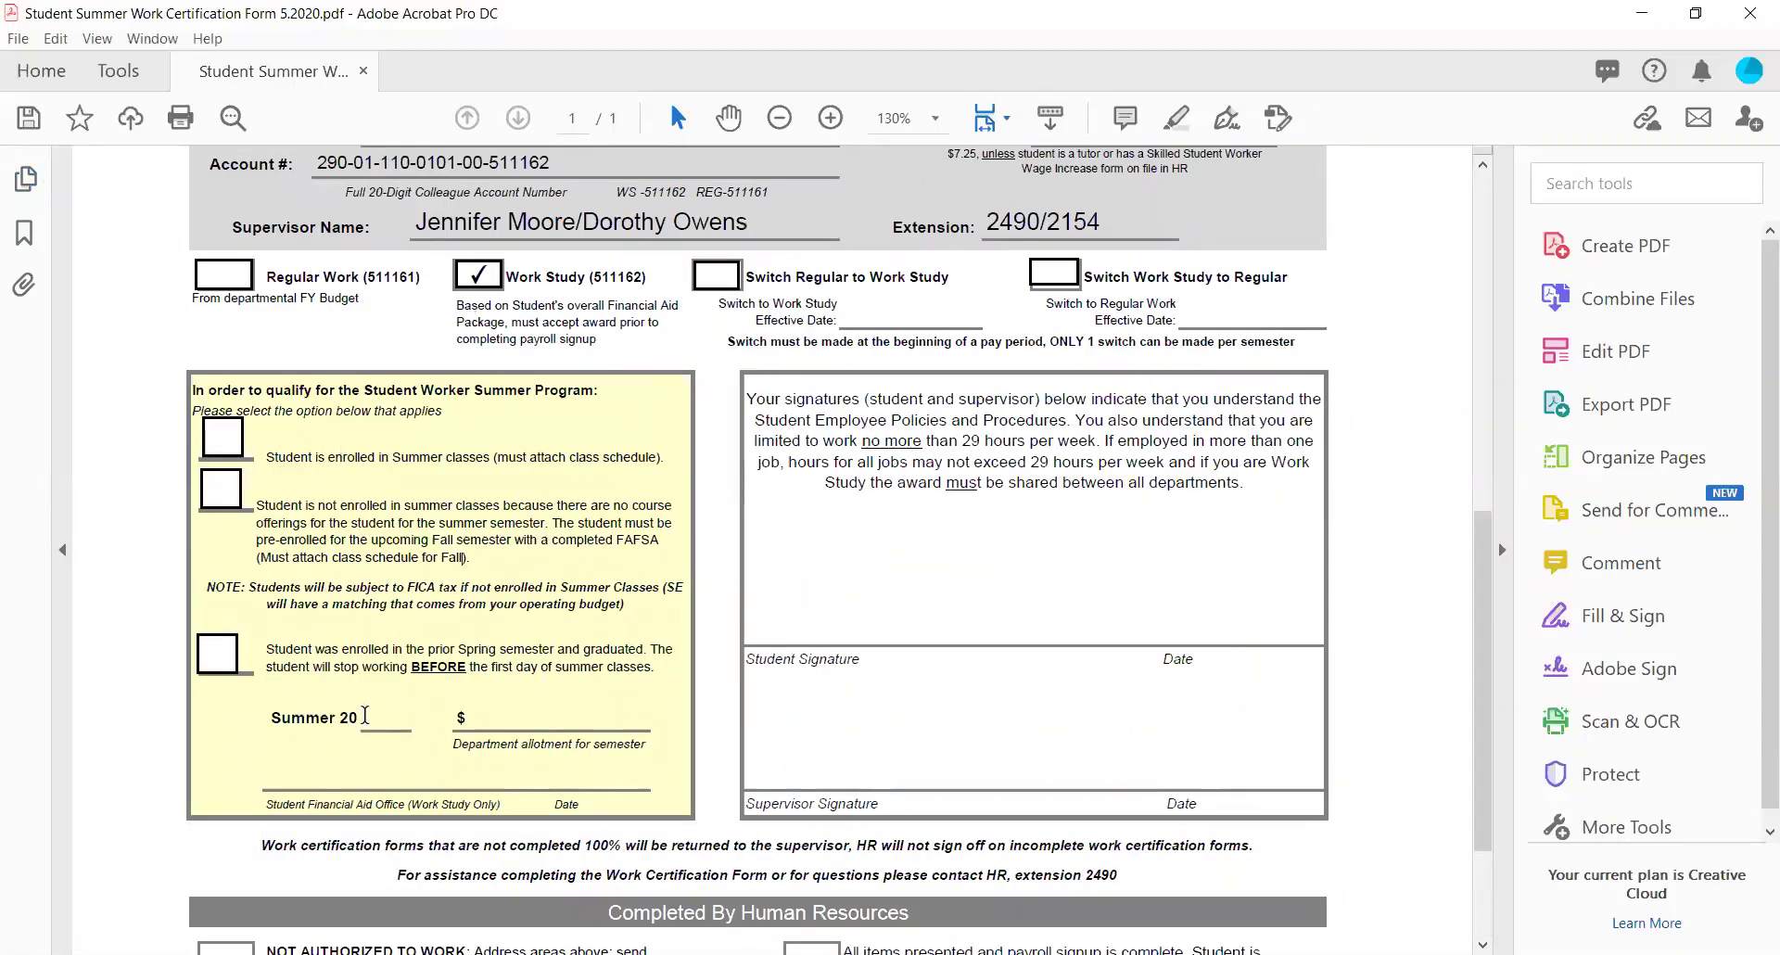
Enter 20 in the Summer 20__ blank so it reads Summer 2020.
{"action": "left_click", "coordinate": [366, 714]}
{"action": "type", "text": "20"}
{"action": "scroll", "coordinate": [353, 705], "scroll_direction": "down", "scroll_amount": 1}
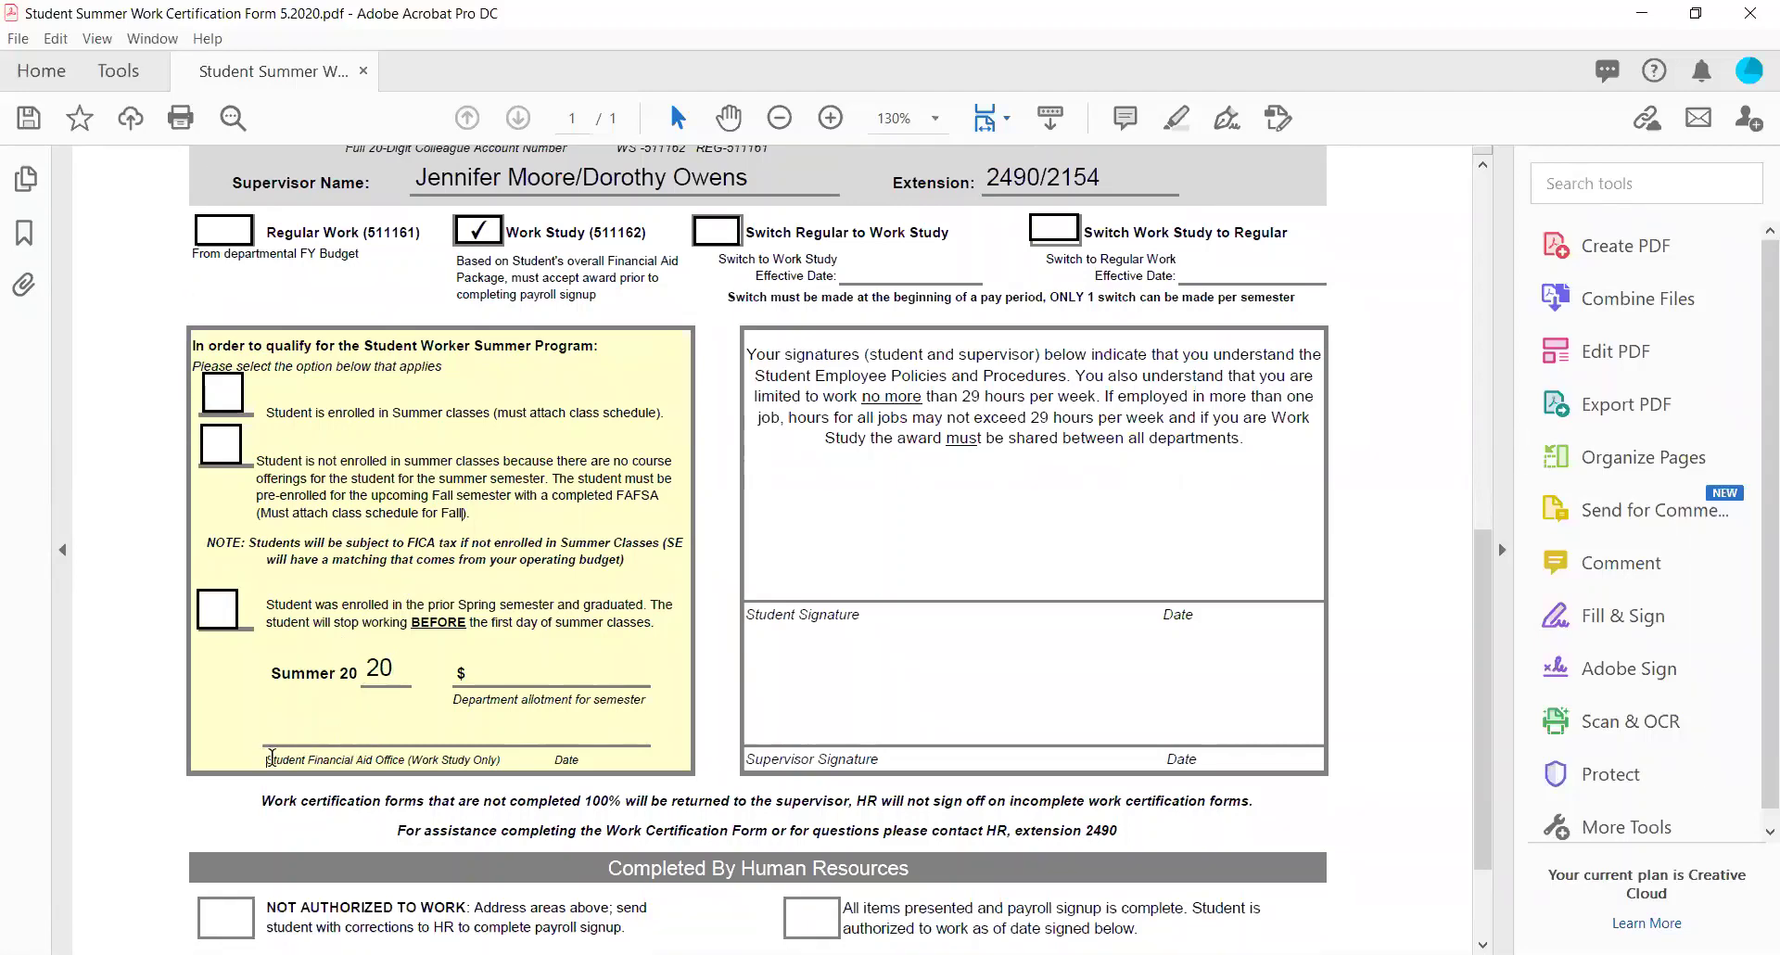
{"action": "left_click_drag", "start_coordinate": [265, 759], "coordinate": [591, 753]}
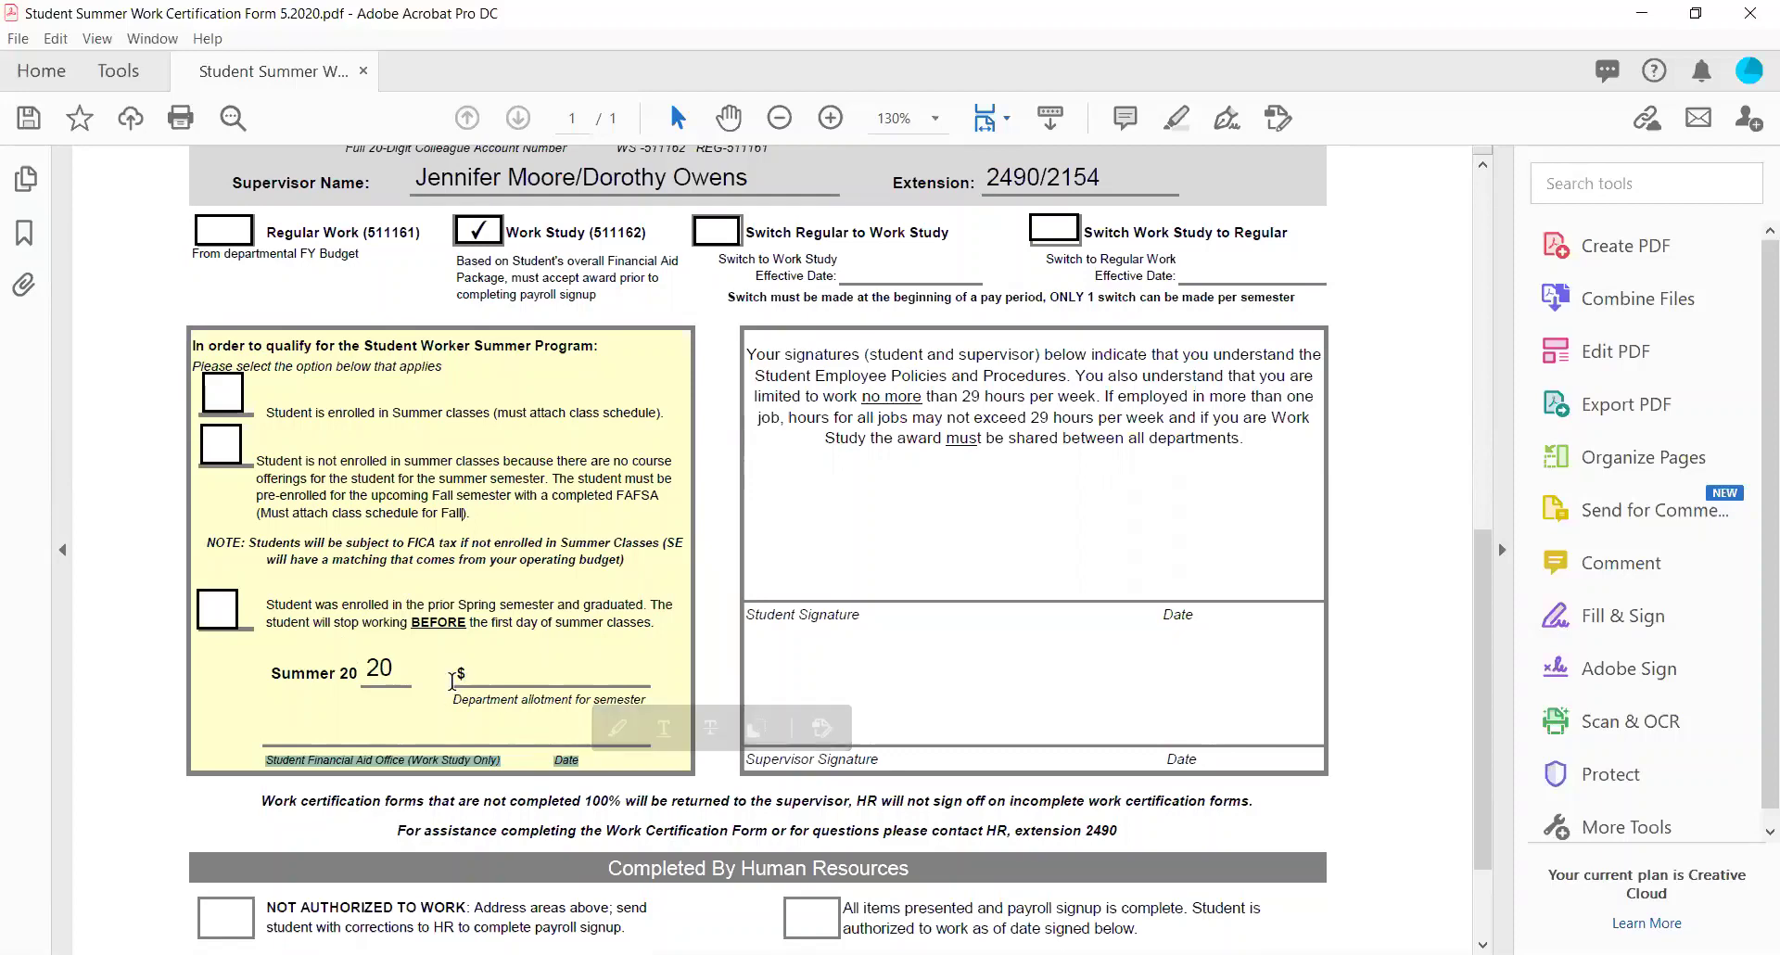
{"action": "left_click_drag", "start_coordinate": [451, 681], "coordinate": [649, 694]}
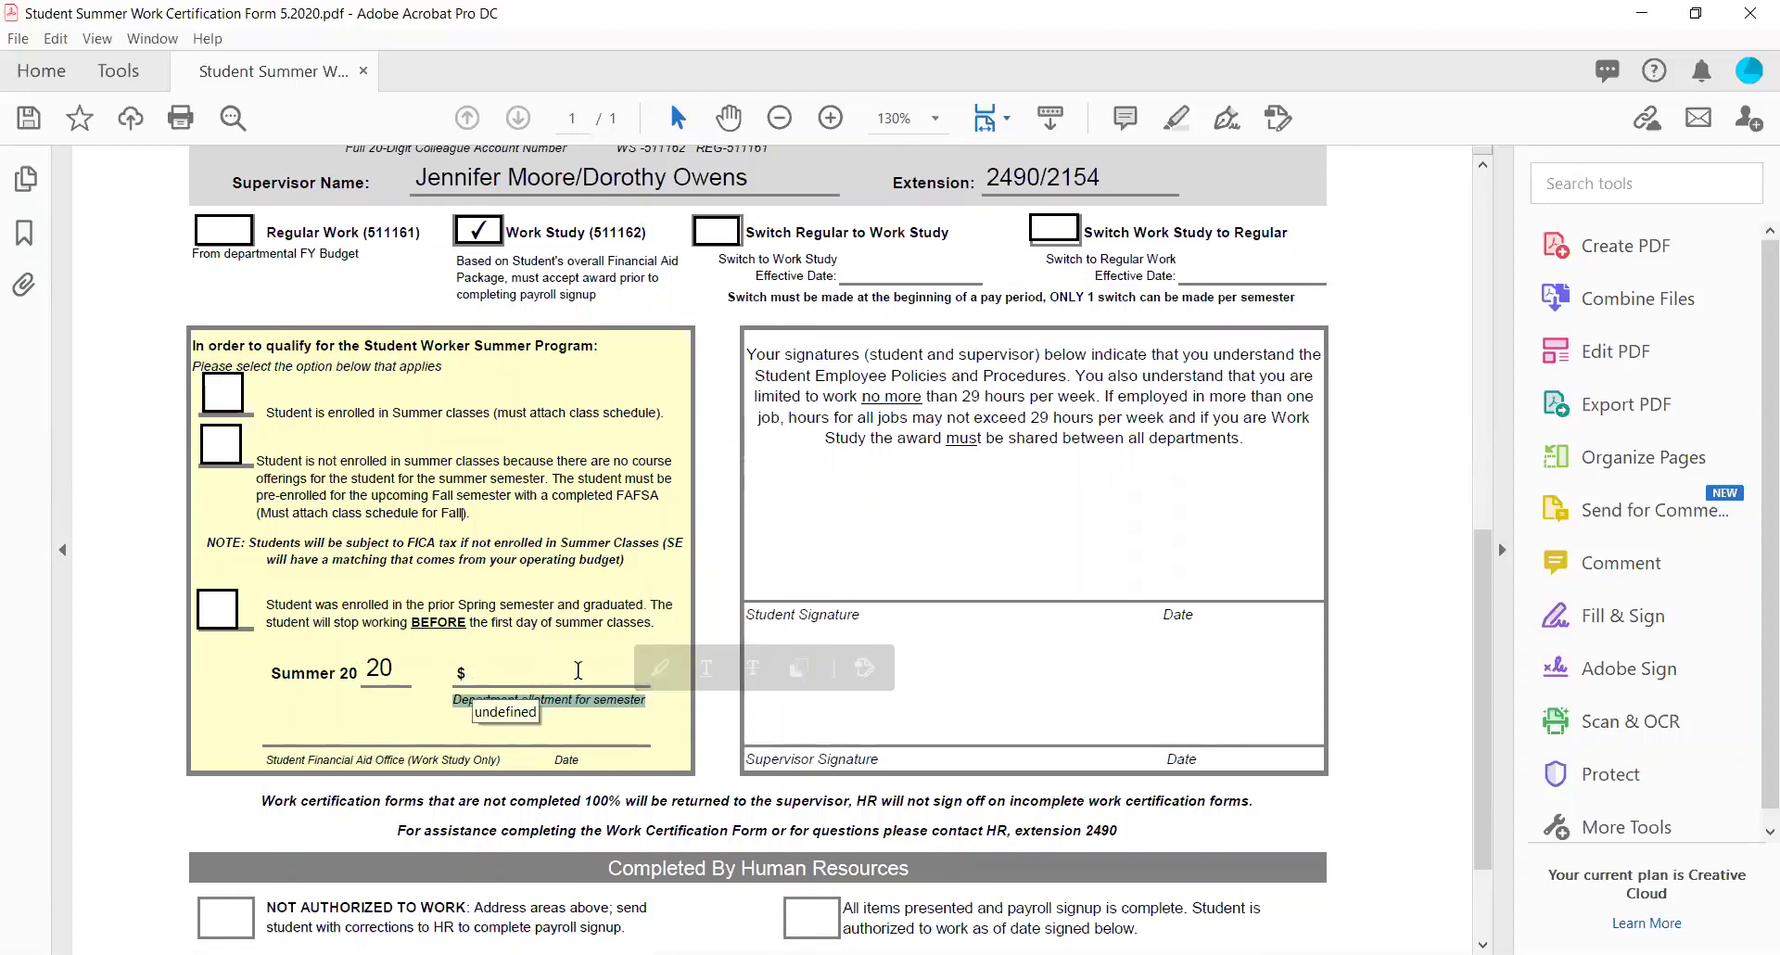
{"action": "scroll", "coordinate": [584, 669], "scroll_direction": "up", "scroll_amount": 1}
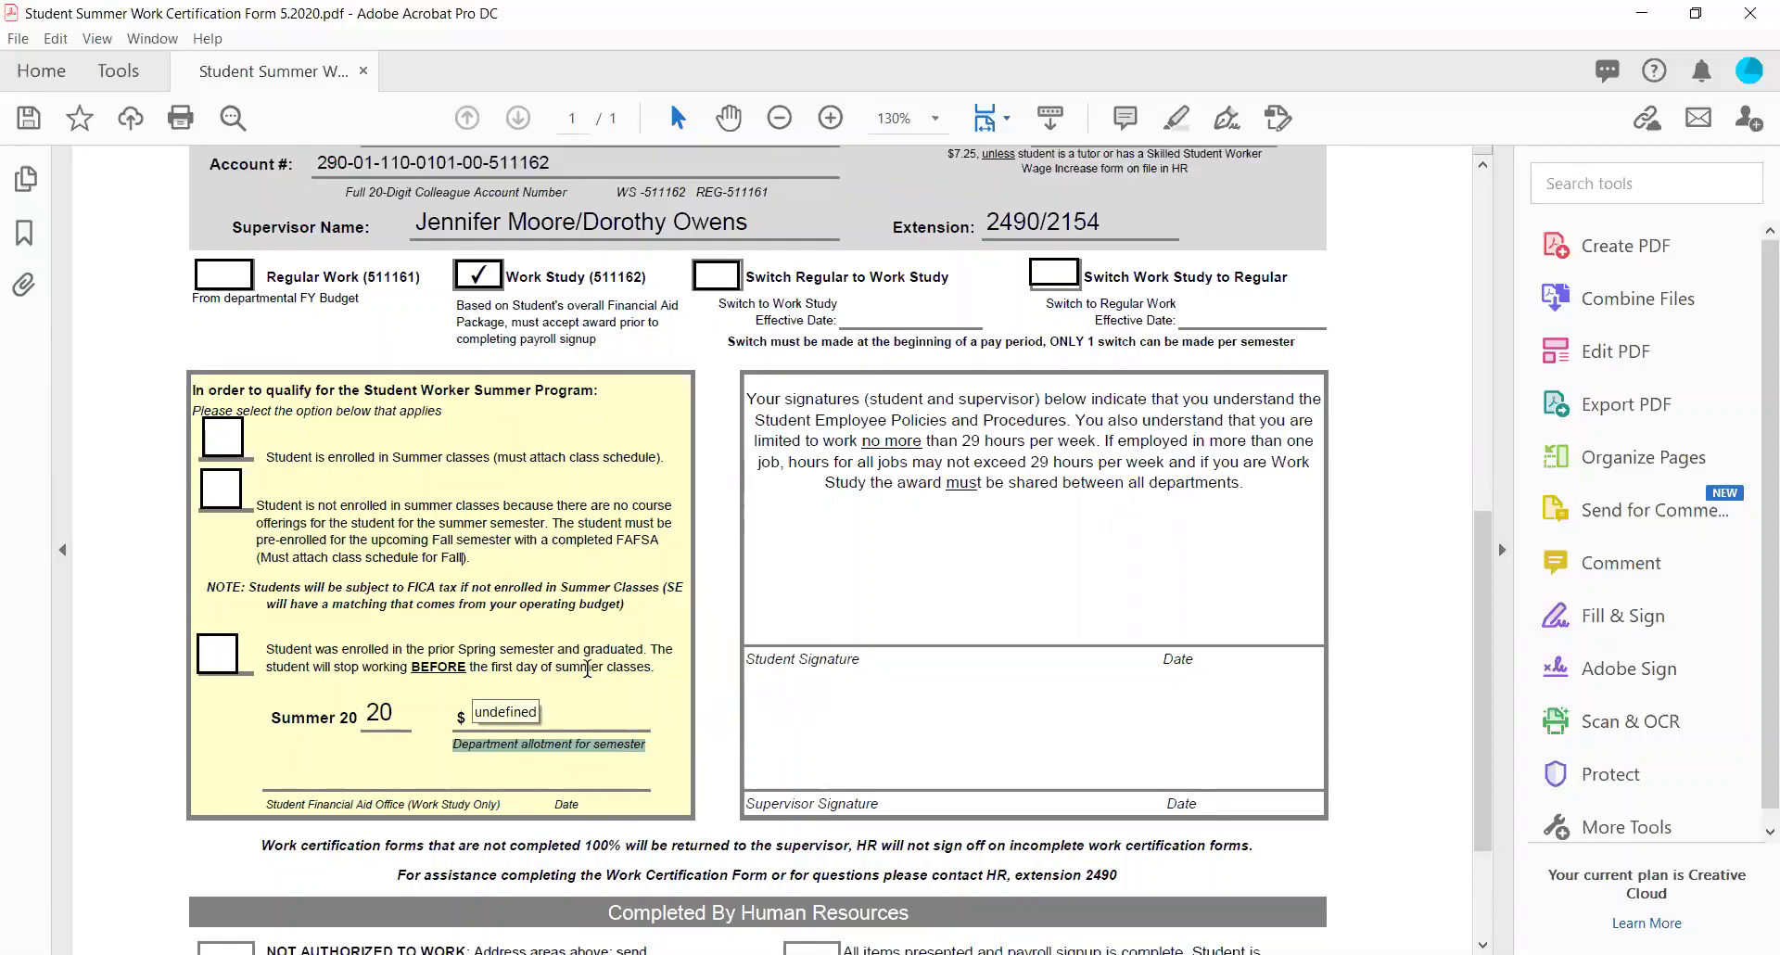
{"action": "left_click", "coordinate": [638, 632]}
{"action": "scroll", "coordinate": [638, 632], "scroll_direction": "up", "scroll_amount": 2}
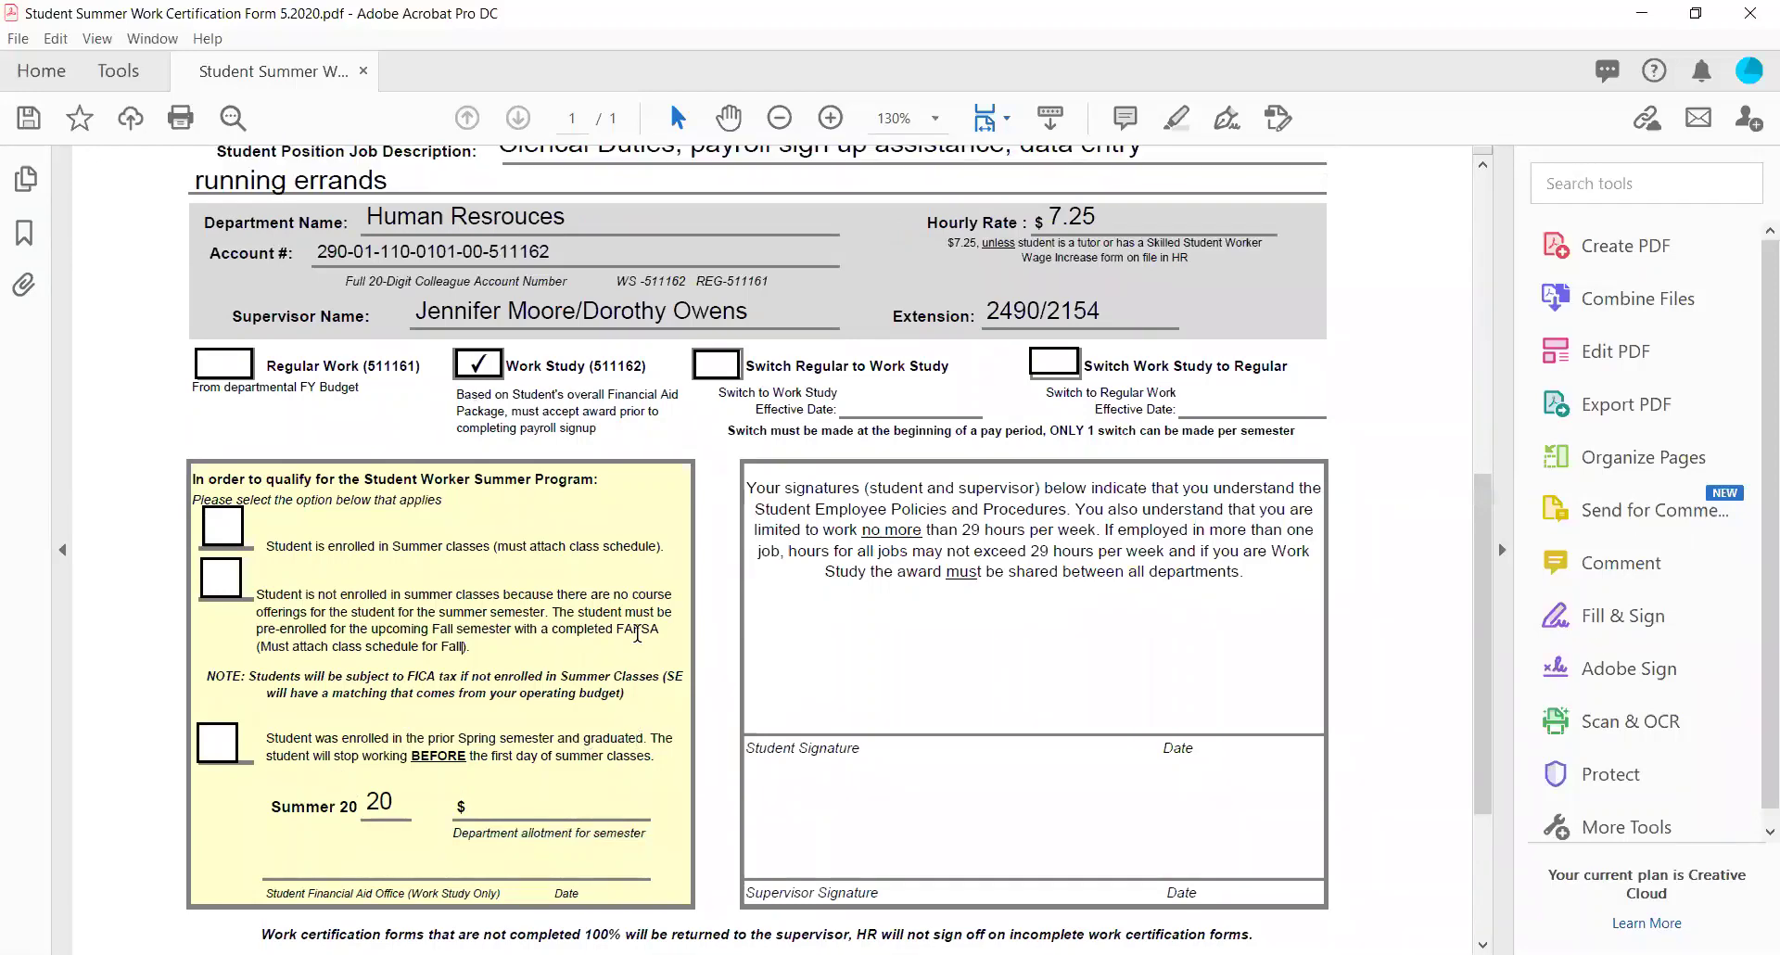
{"action": "scroll", "coordinate": [638, 633], "scroll_direction": "down", "scroll_amount": 1}
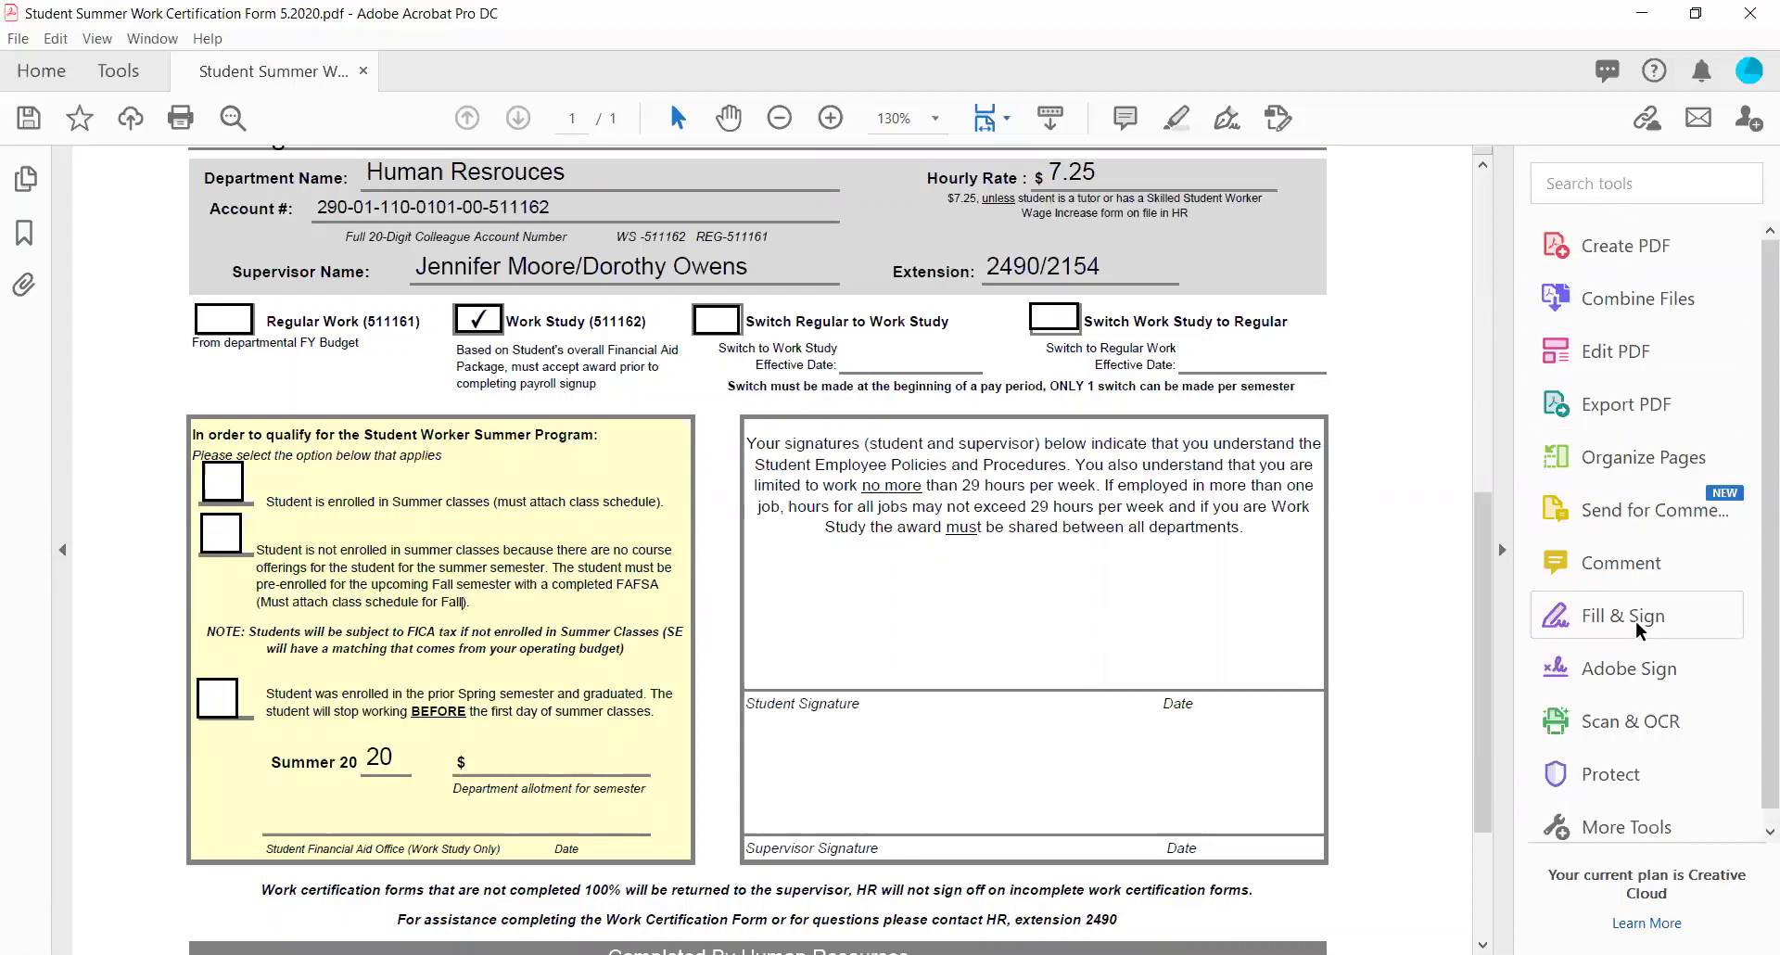
Start an Adobe Sign request with the student and first supervisor as signers.
{"action": "left_click", "coordinate": [1620, 675]}
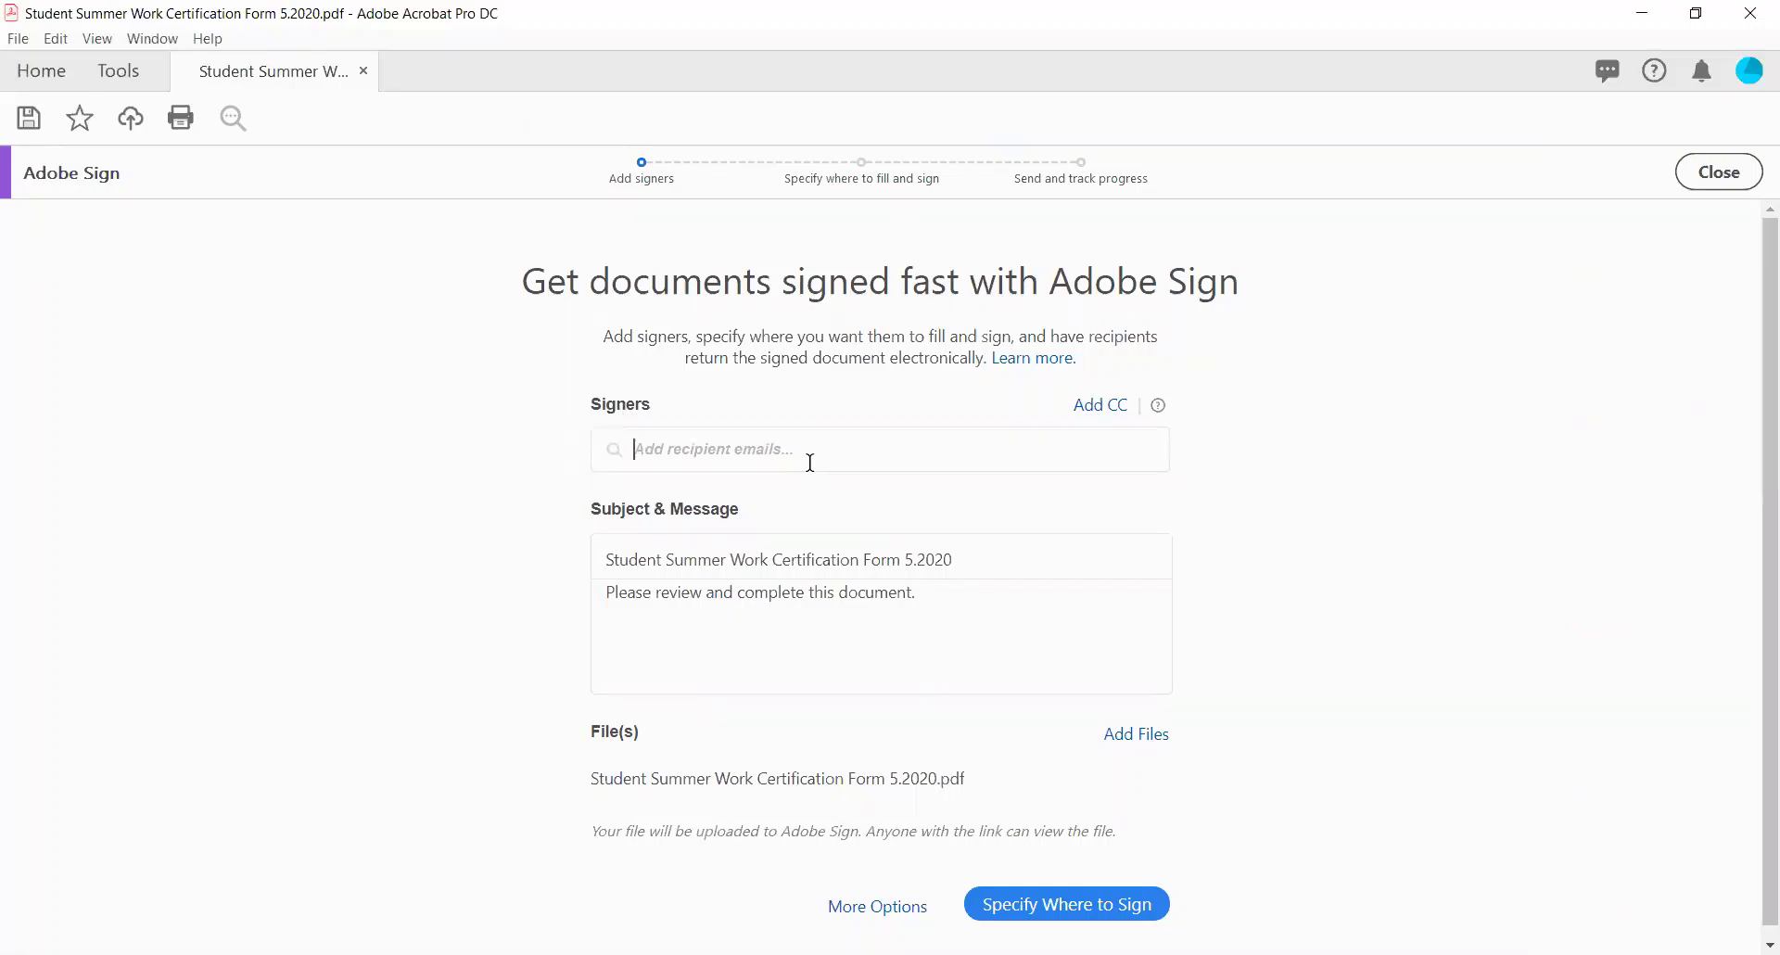
{"action": "type", "text": "janesmith"}
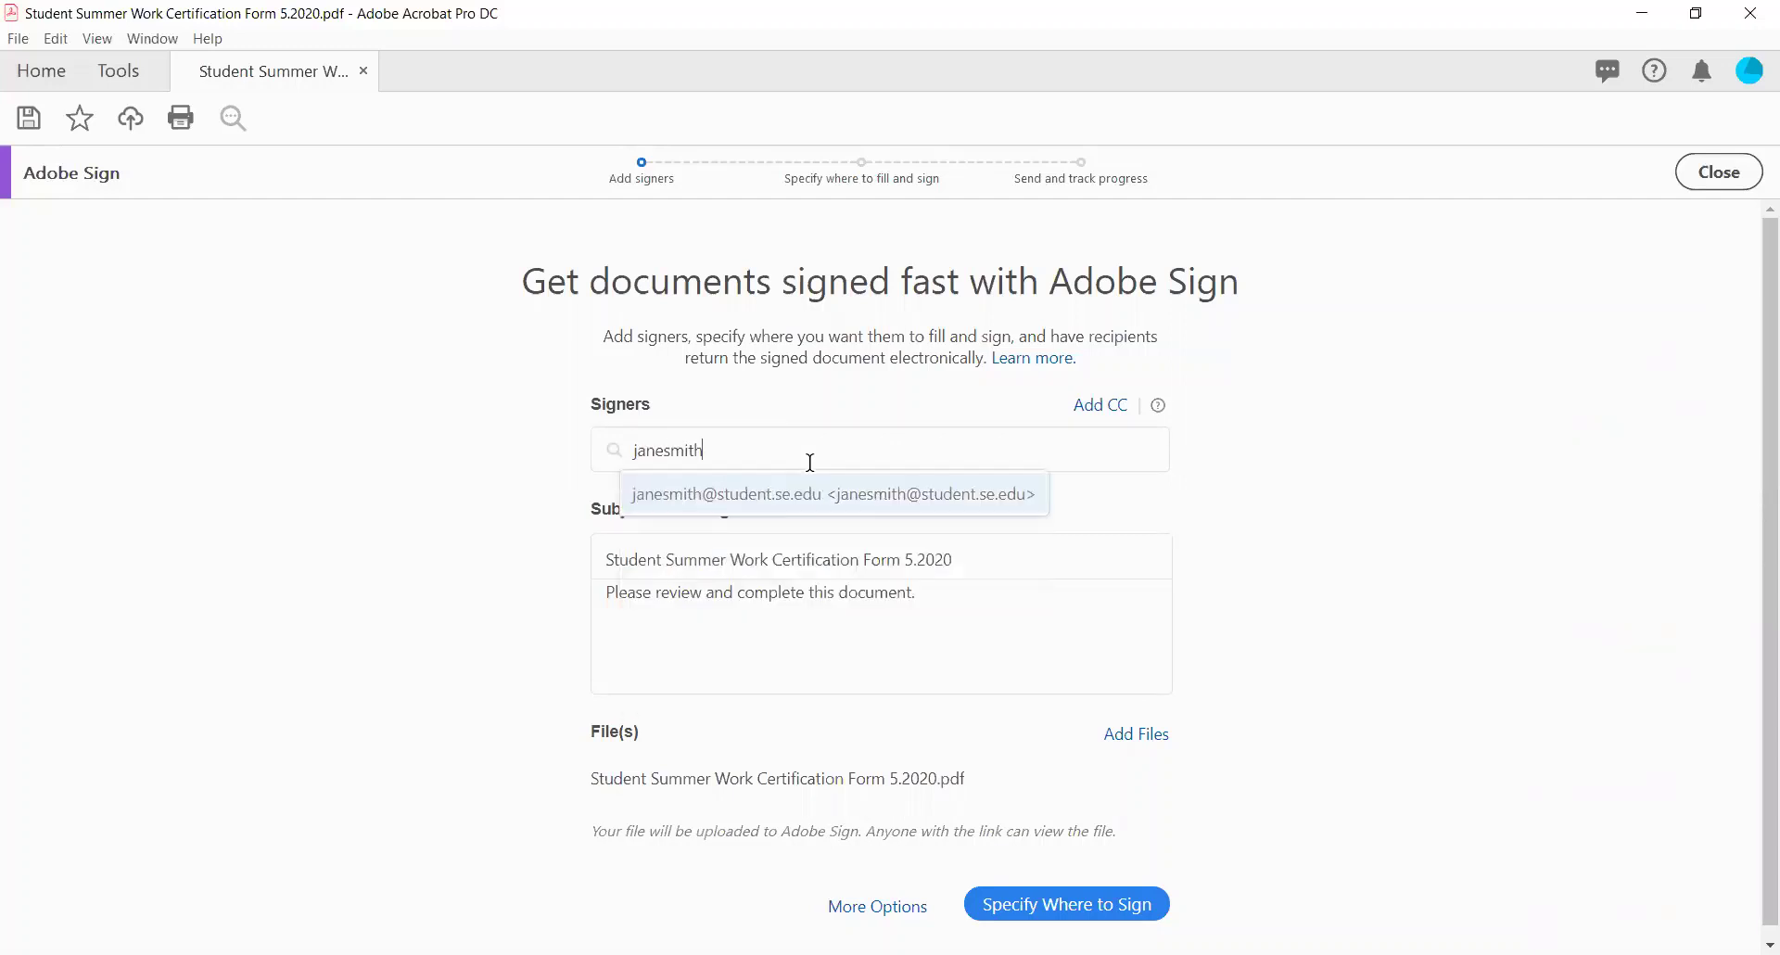
{"action": "left_click", "coordinate": [812, 492]}
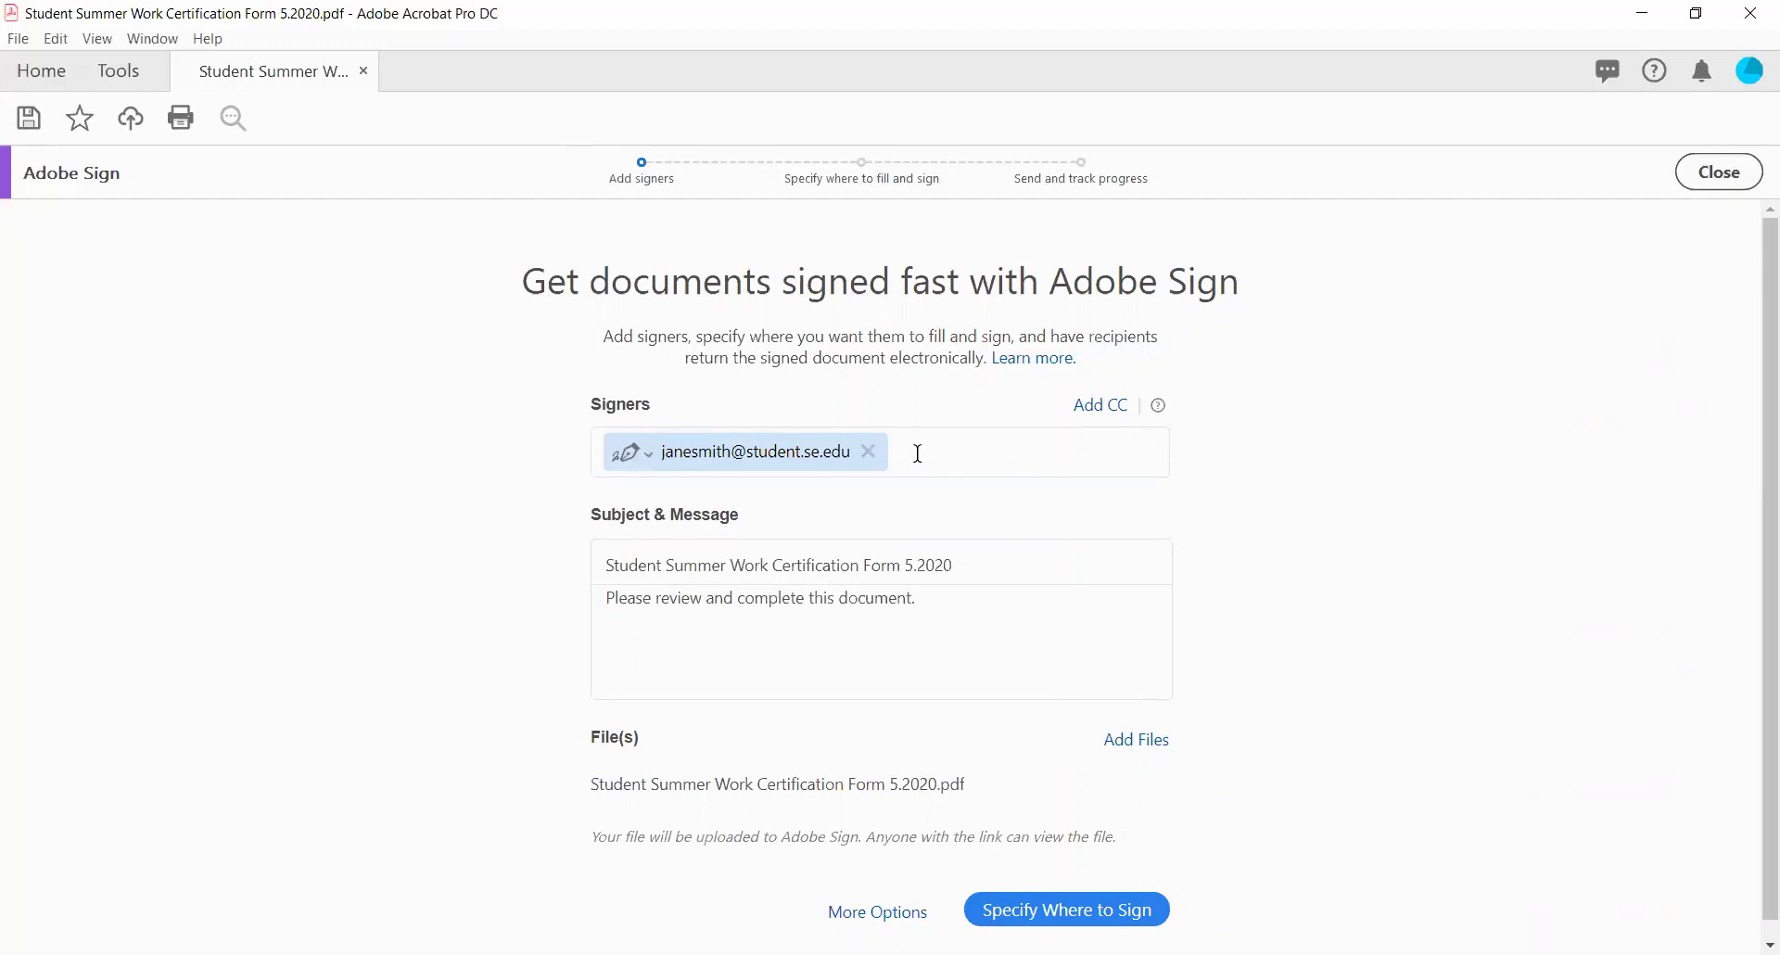
{"action": "type", "text": "dor"}
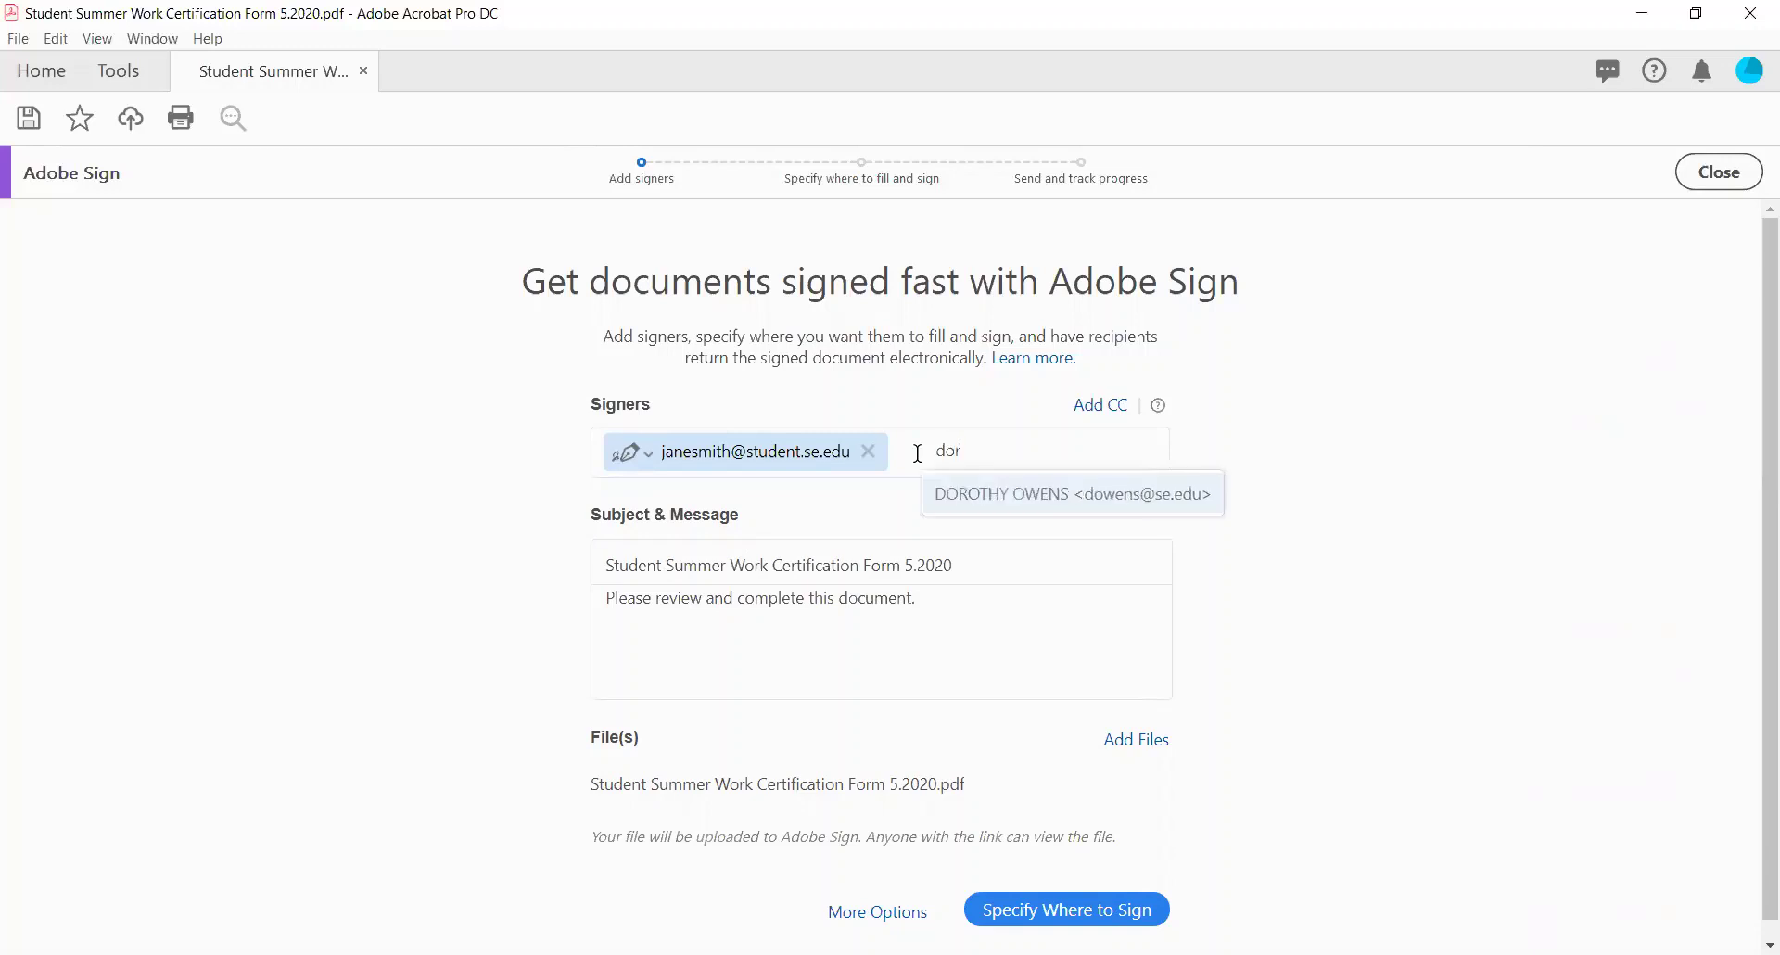
{"action": "key", "text": "Return"}
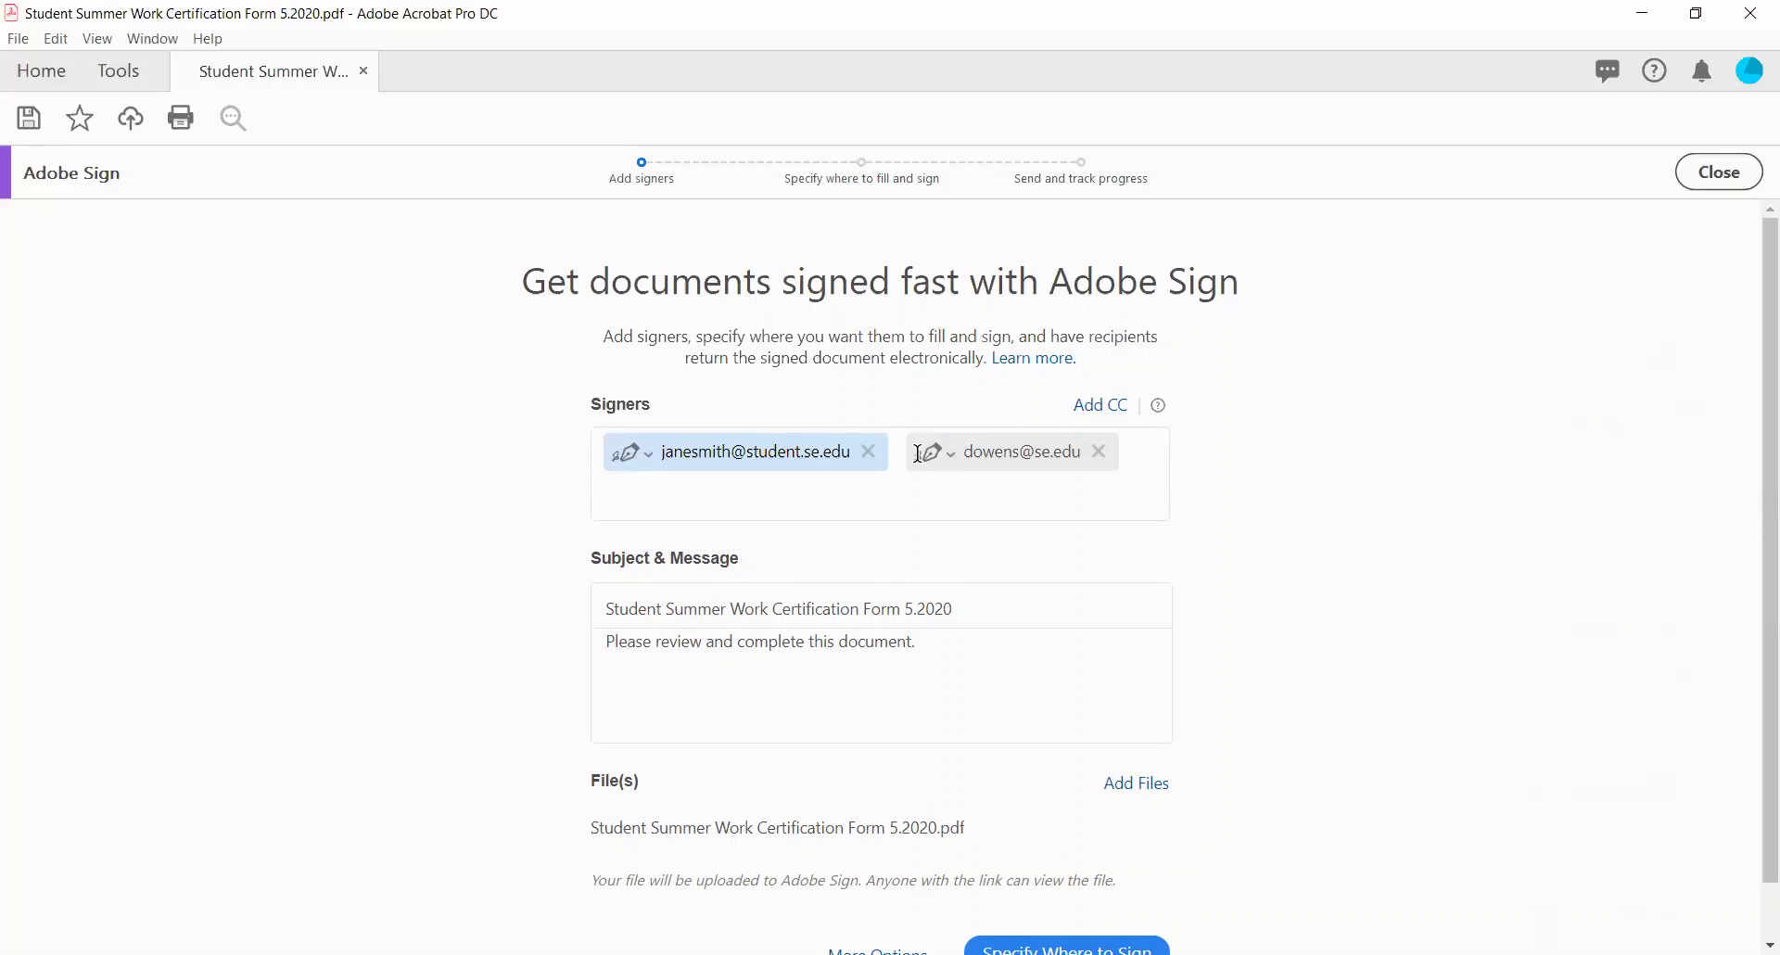
Add the financial aid office and the second supervisor as the remaining signers.
{"action": "type", "text": "fina"}
{"action": "key", "text": "Return"}
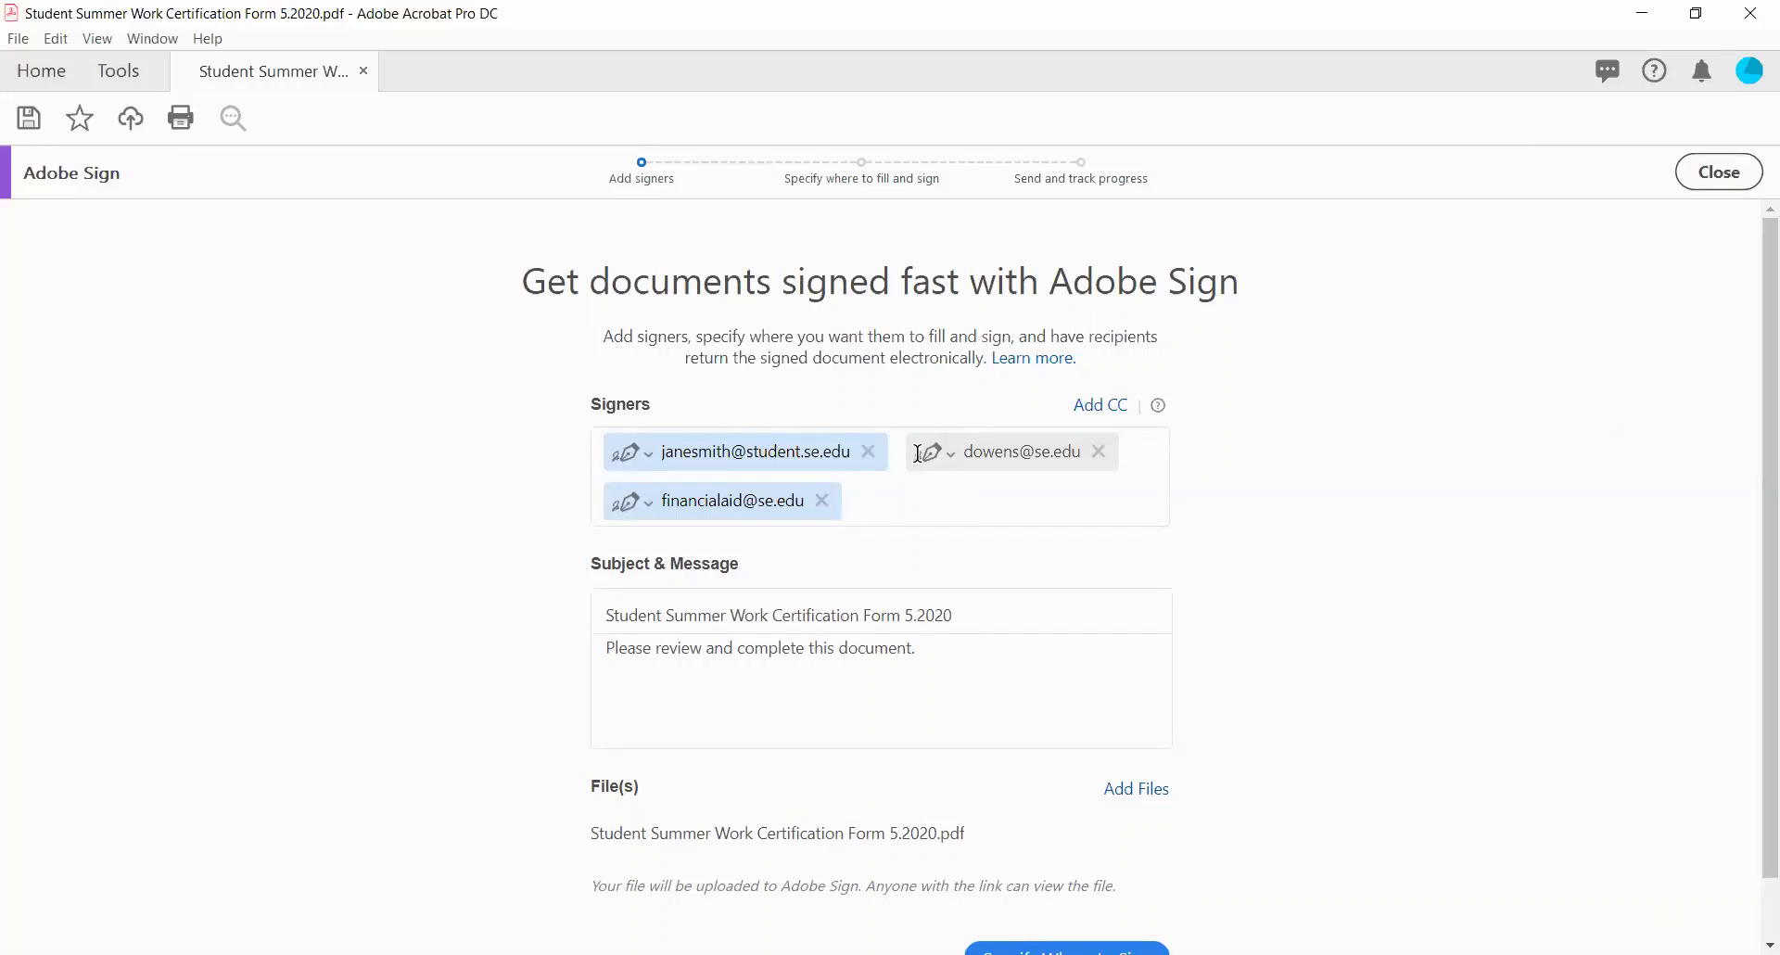
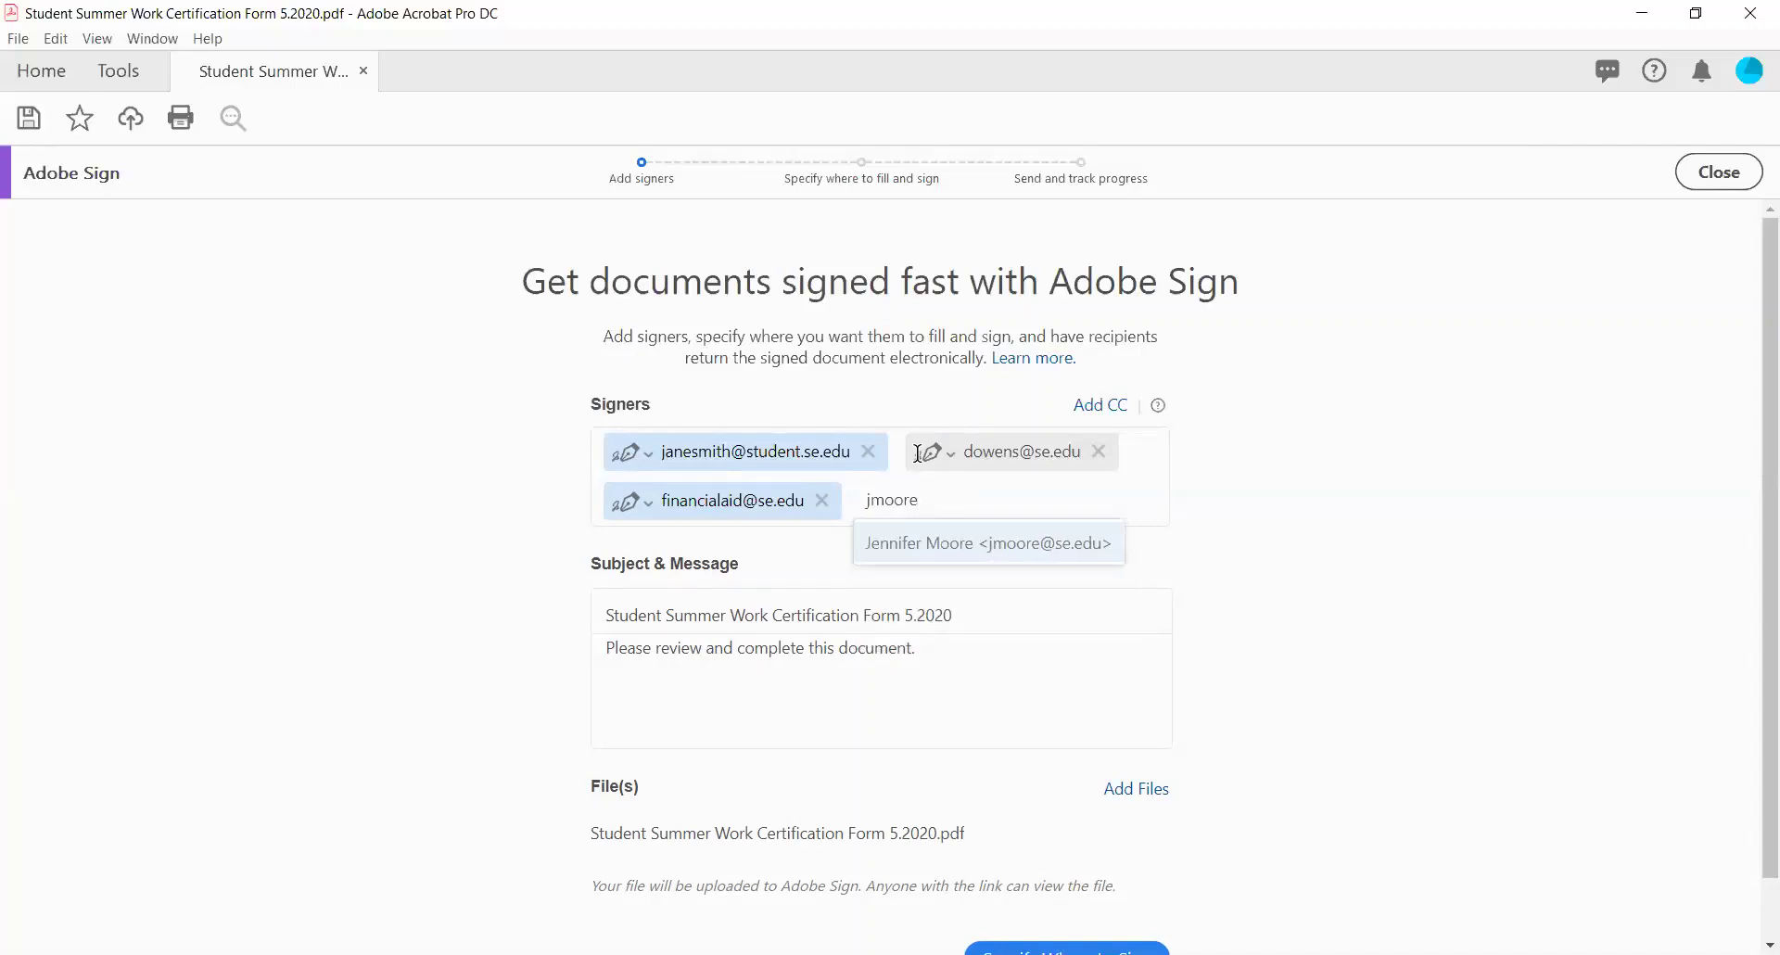
{"action": "key", "text": "Return"}
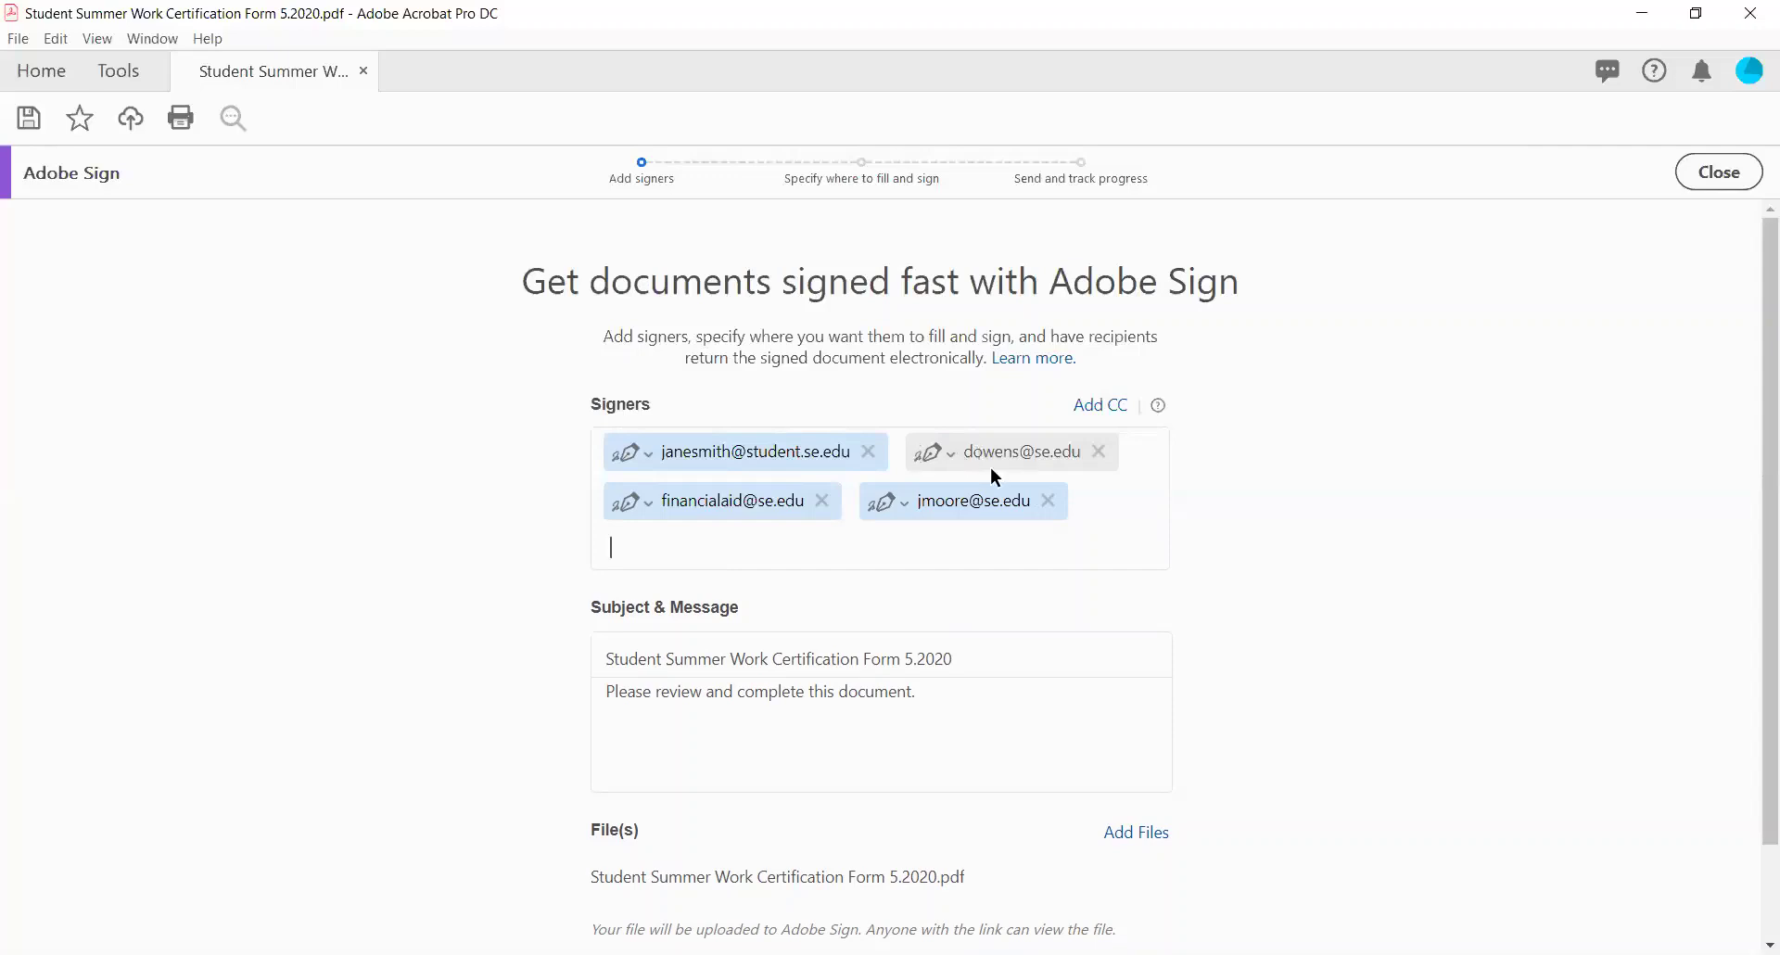
{"action": "scroll", "coordinate": [992, 475], "scroll_direction": "down", "scroll_amount": 2}
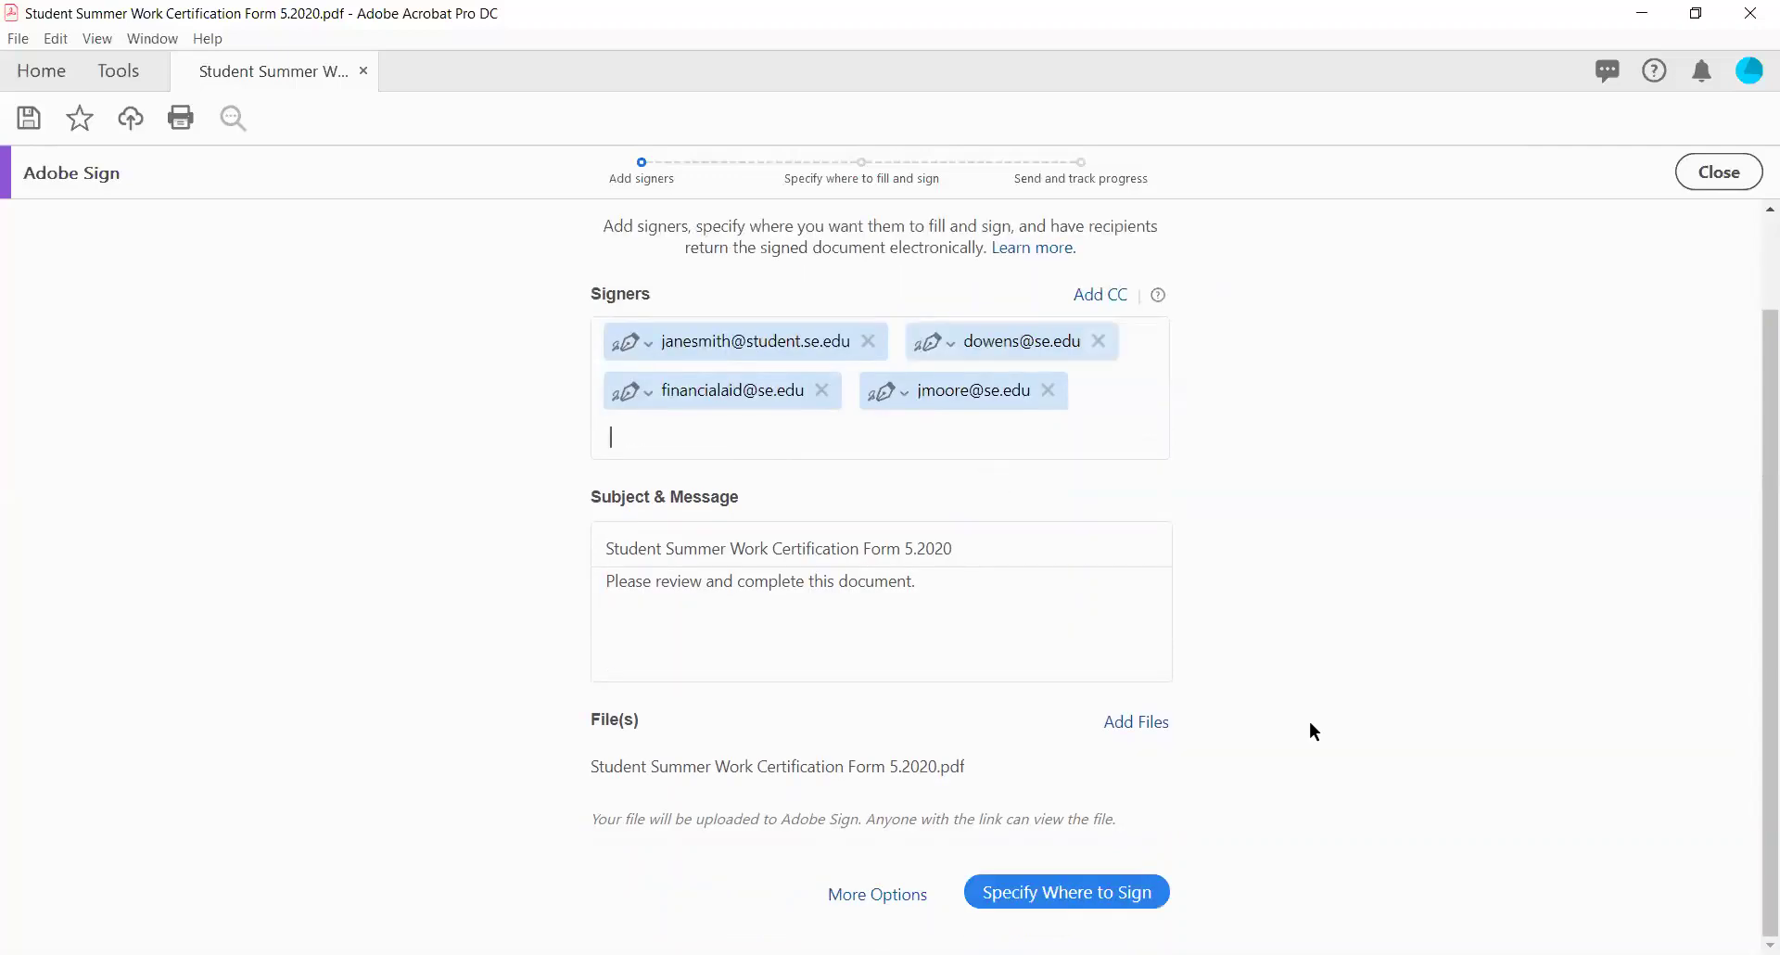
{"action": "left_click", "coordinate": [1063, 897]}
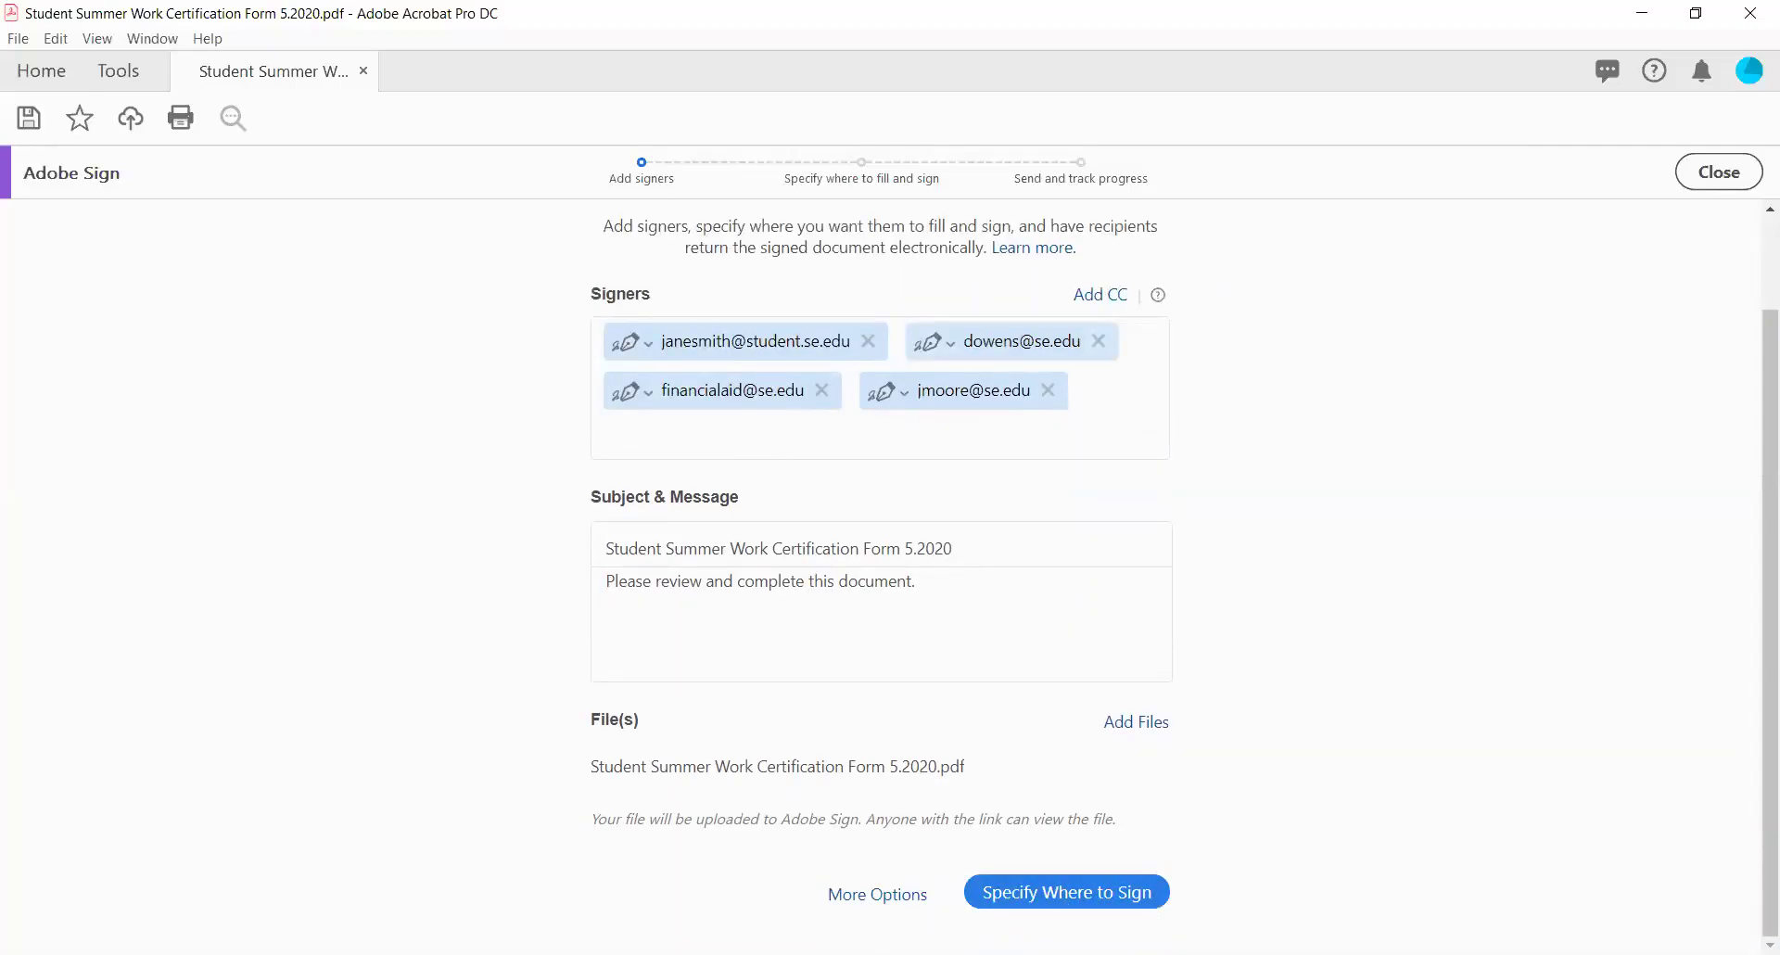
Go to the Specify Where to Sign view and scroll through the form.
{"action": "left_click", "coordinate": [1105, 904]}
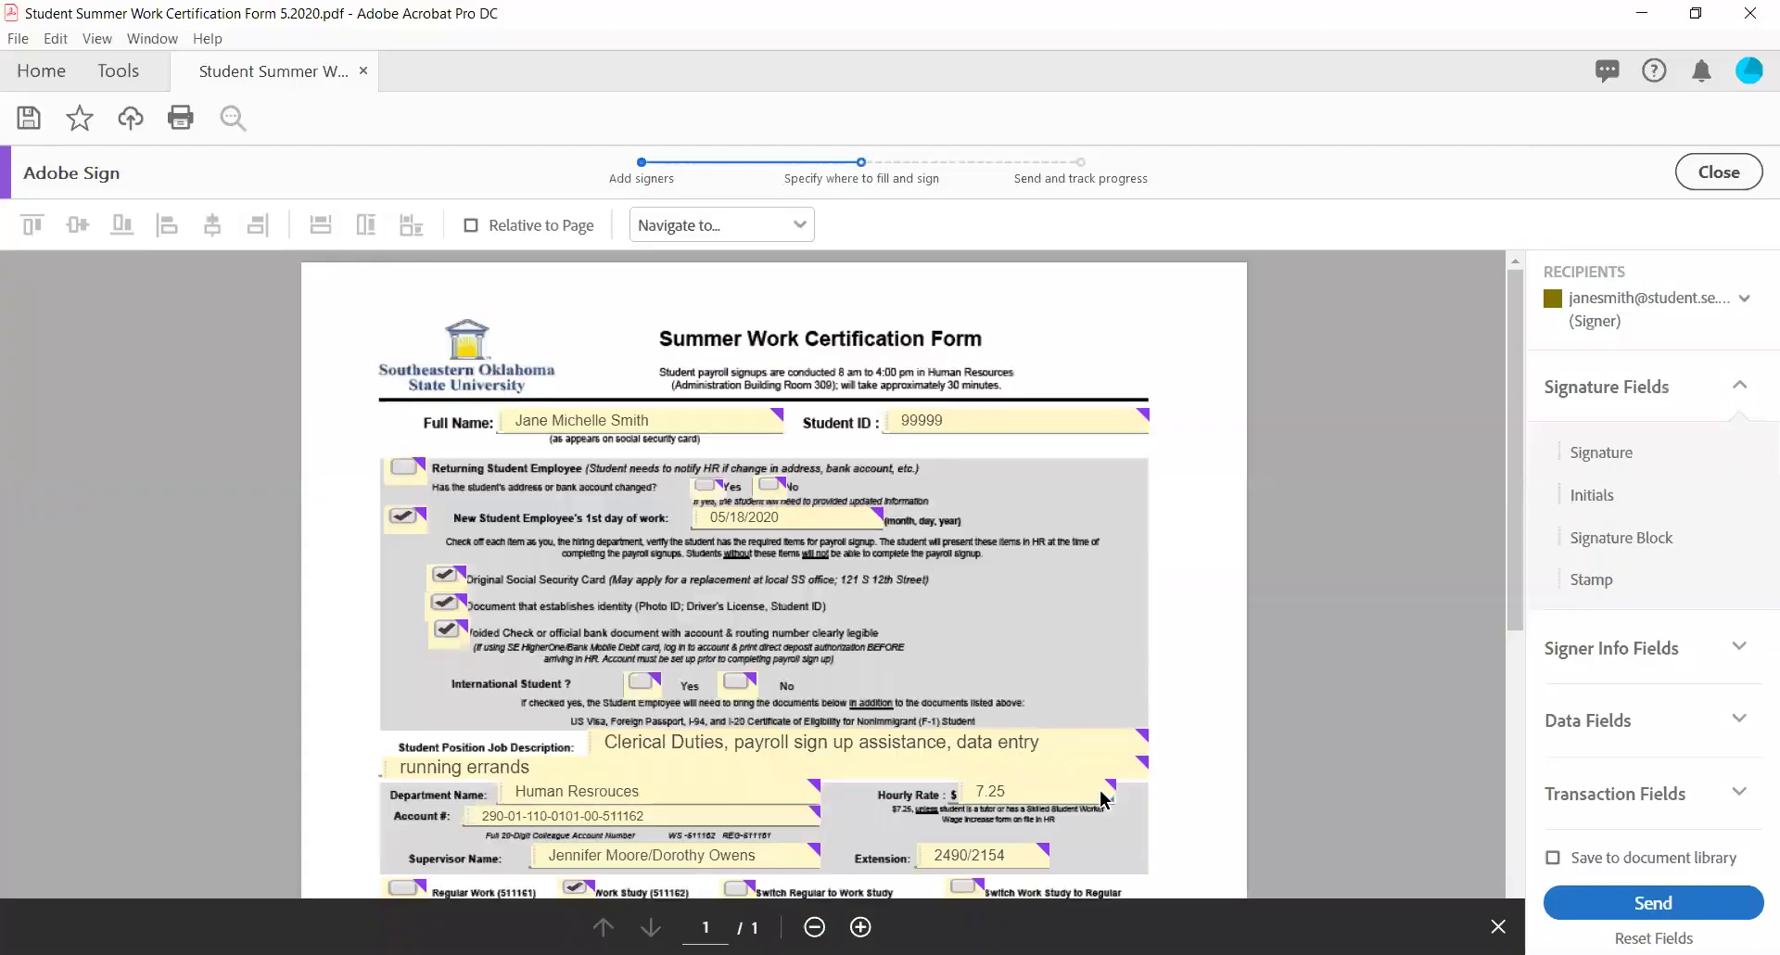
{"action": "scroll", "coordinate": [1102, 797], "scroll_direction": "down", "scroll_amount": 3}
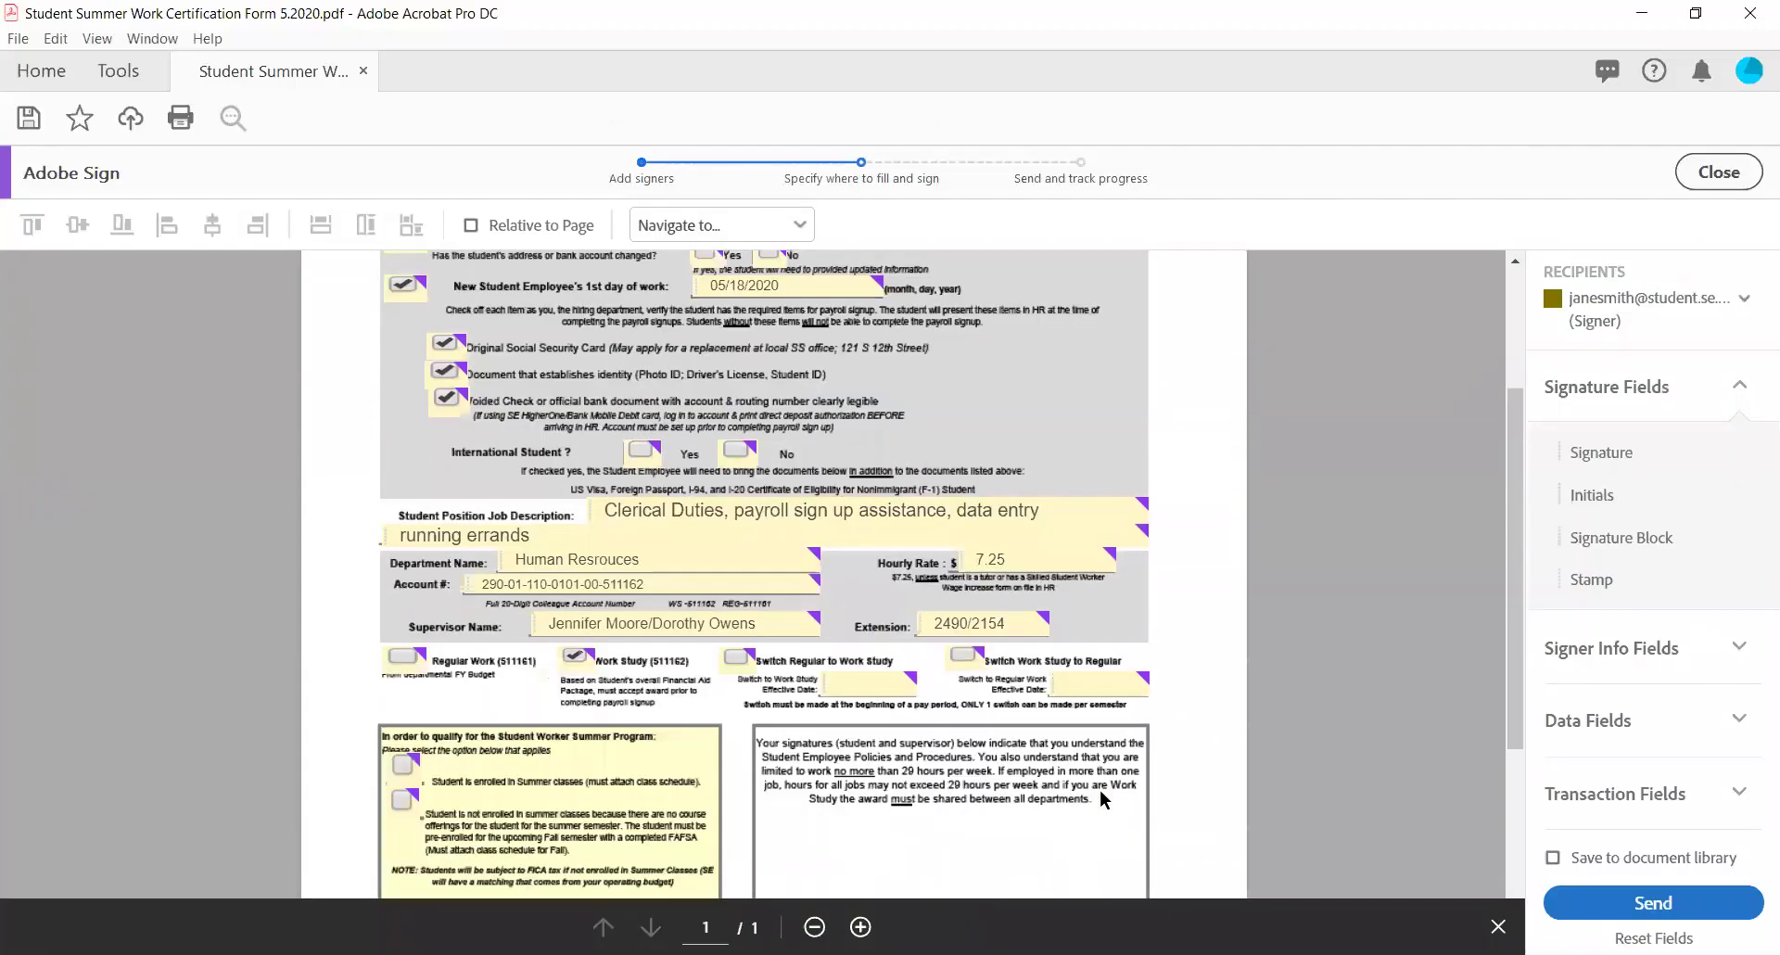
{"action": "scroll", "coordinate": [1101, 797], "scroll_direction": "up", "scroll_amount": 3}
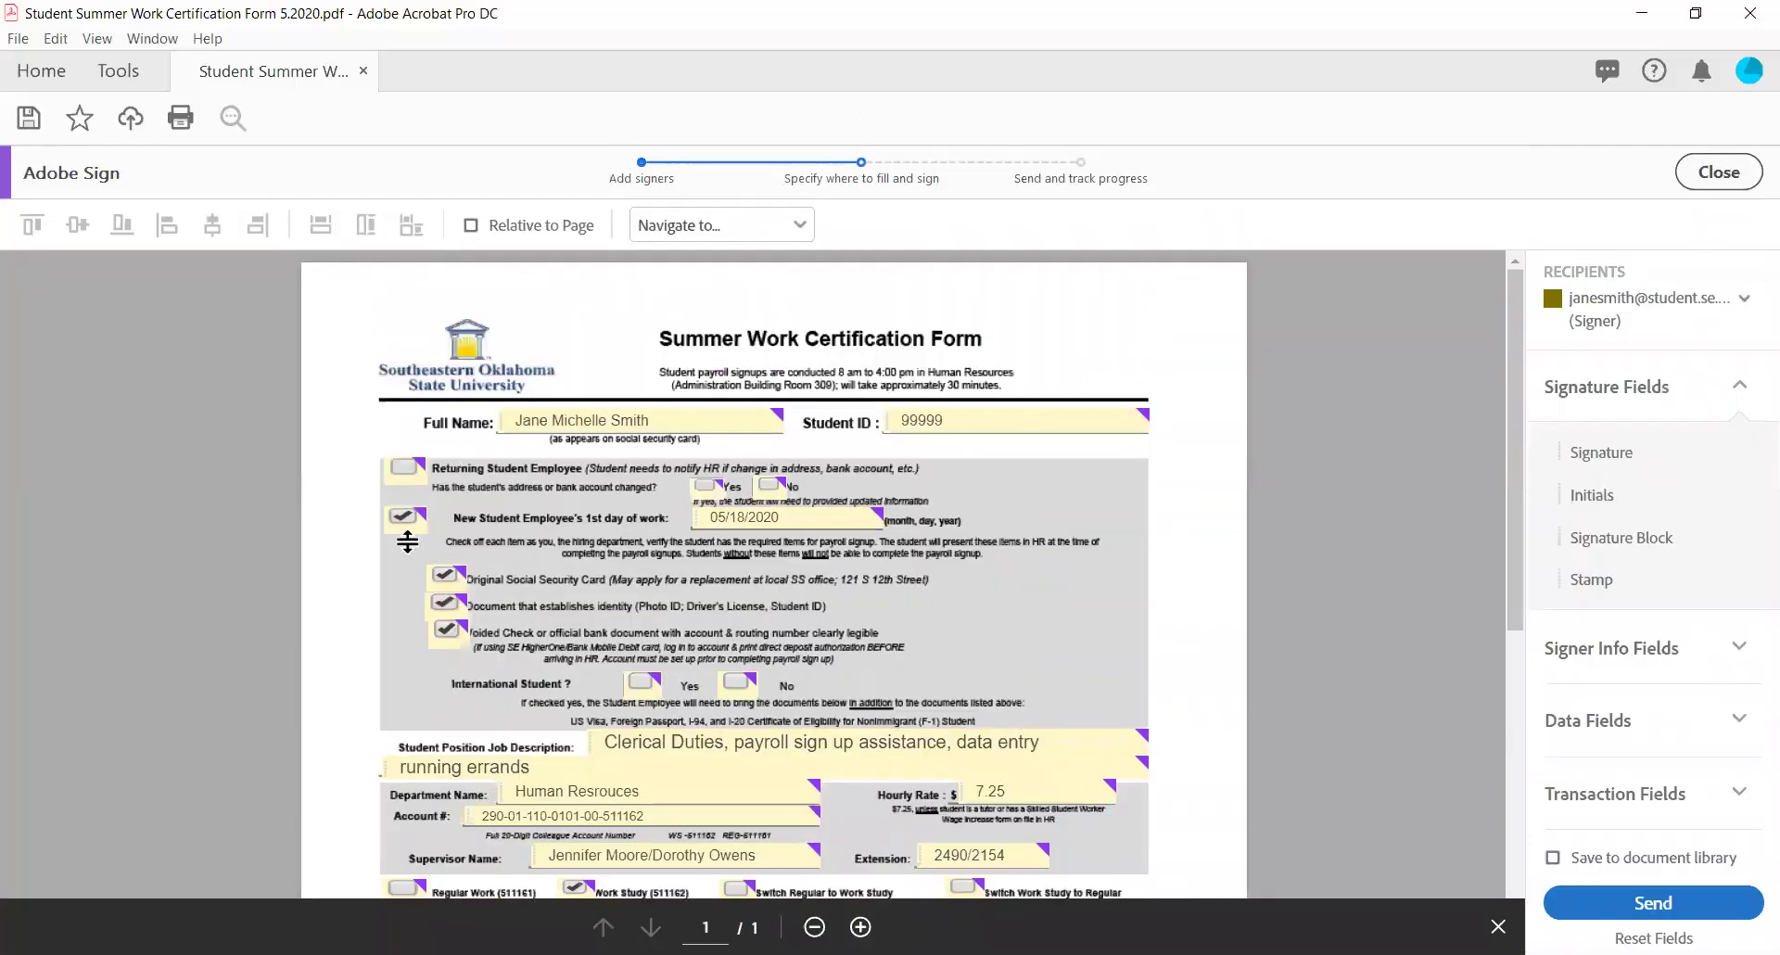
{"action": "scroll", "coordinate": [990, 575], "scroll_direction": "down", "scroll_amount": 5}
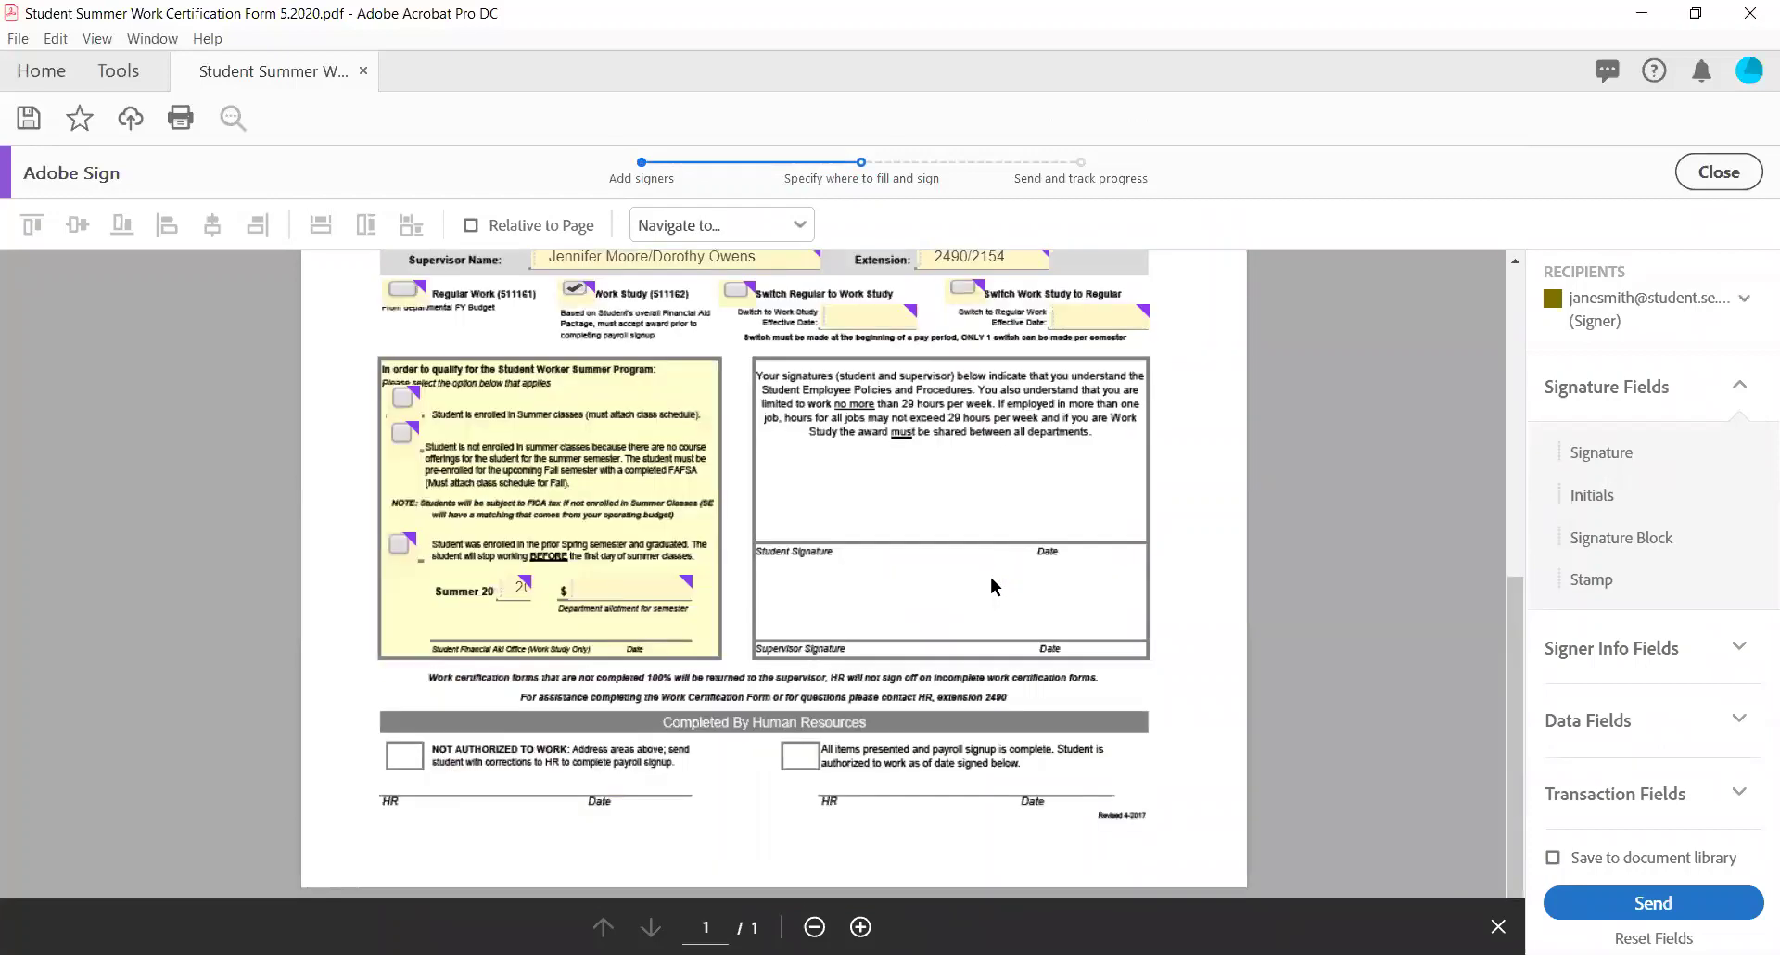
{"action": "scroll", "coordinate": [990, 586], "scroll_direction": "up", "scroll_amount": 3}
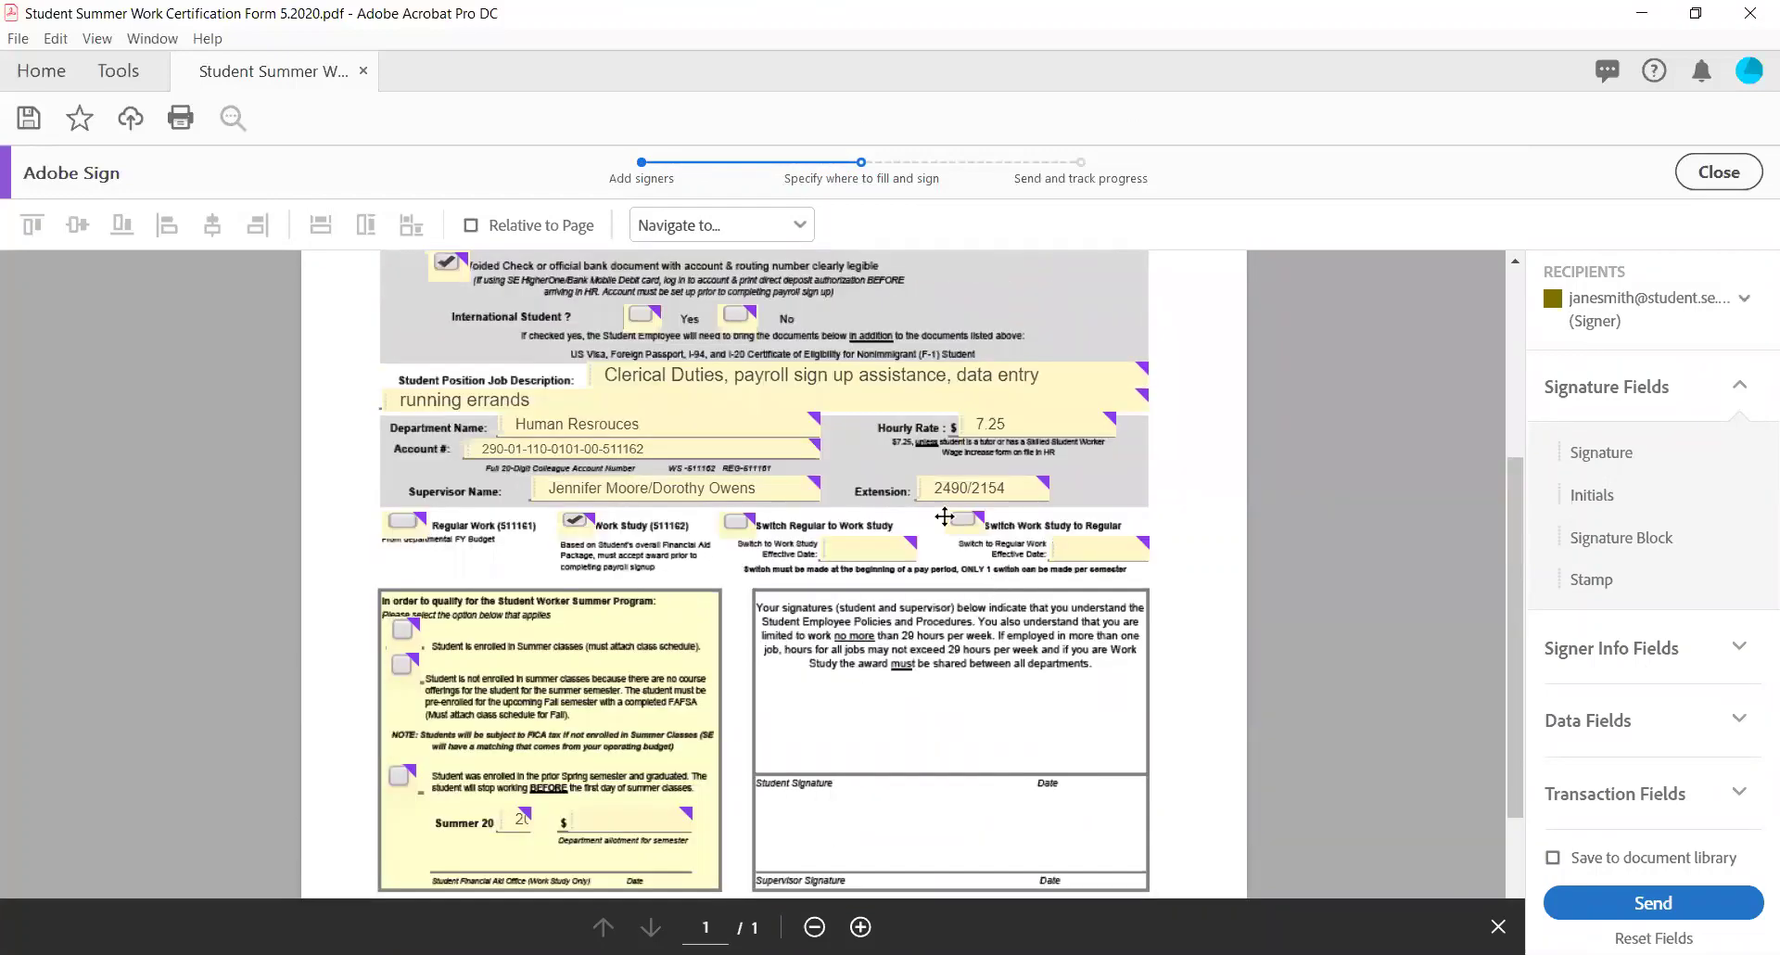
{"action": "scroll", "coordinate": [1073, 538], "scroll_direction": "down", "scroll_amount": 3}
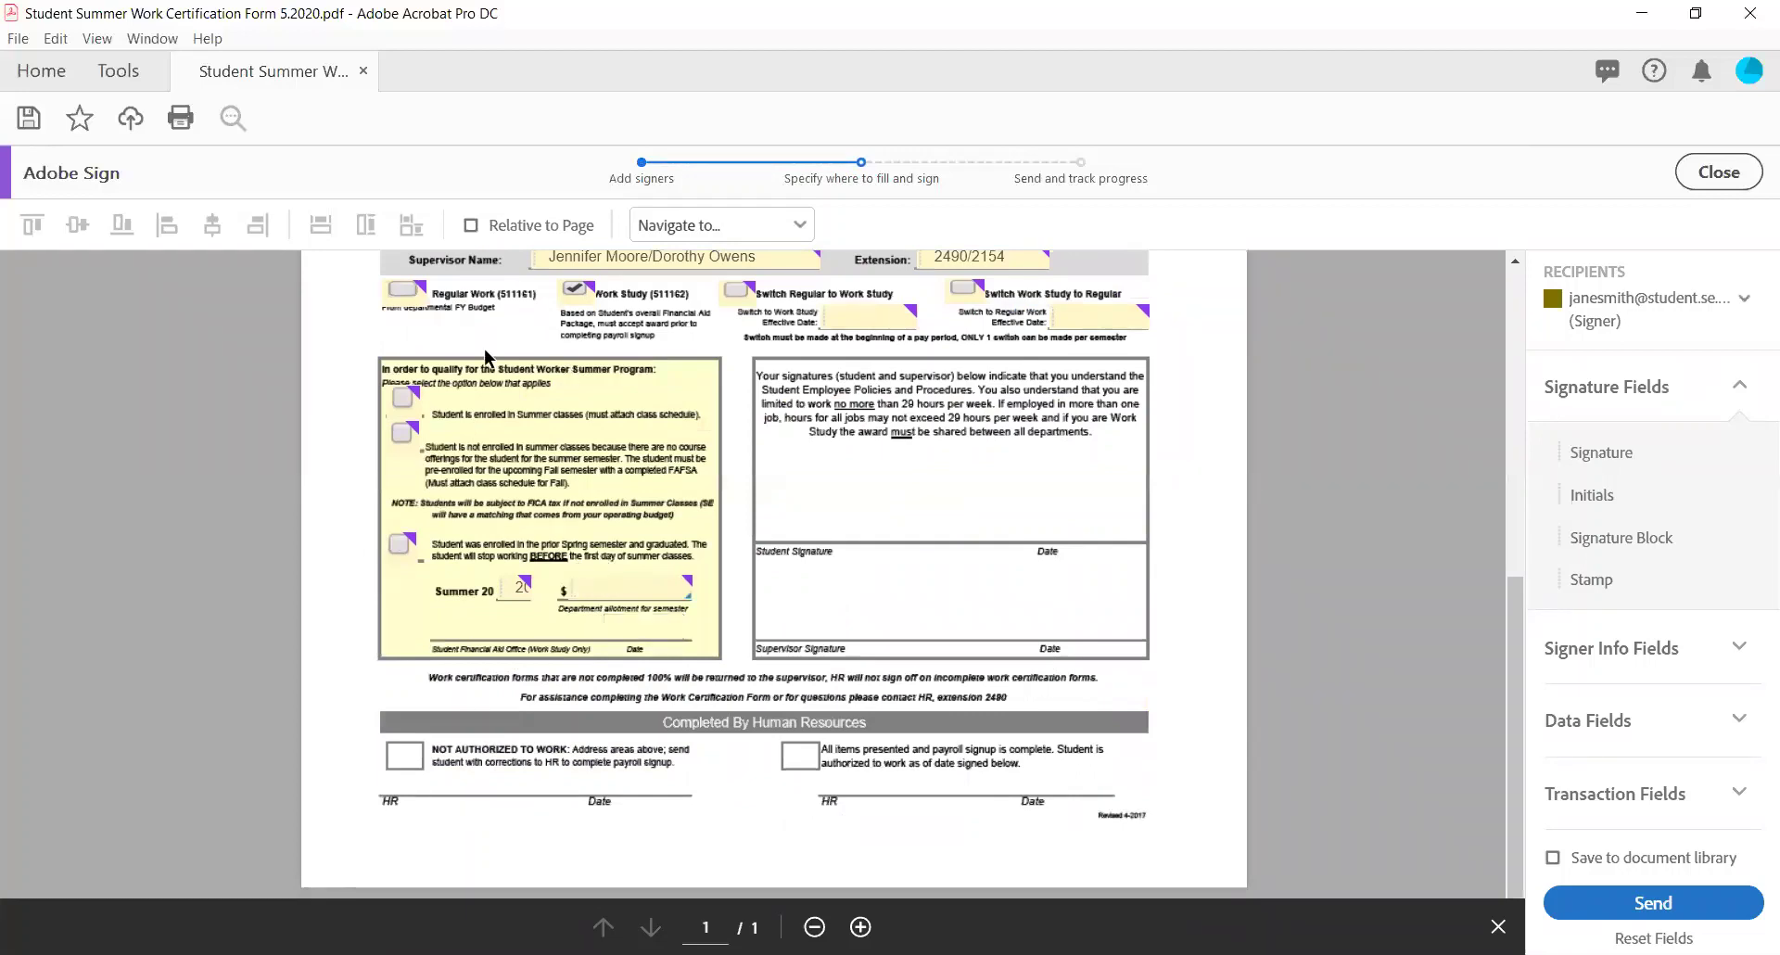
Delete the undefined_3 department allotment field beside the dollar sign.
{"action": "left_click", "coordinate": [604, 589]}
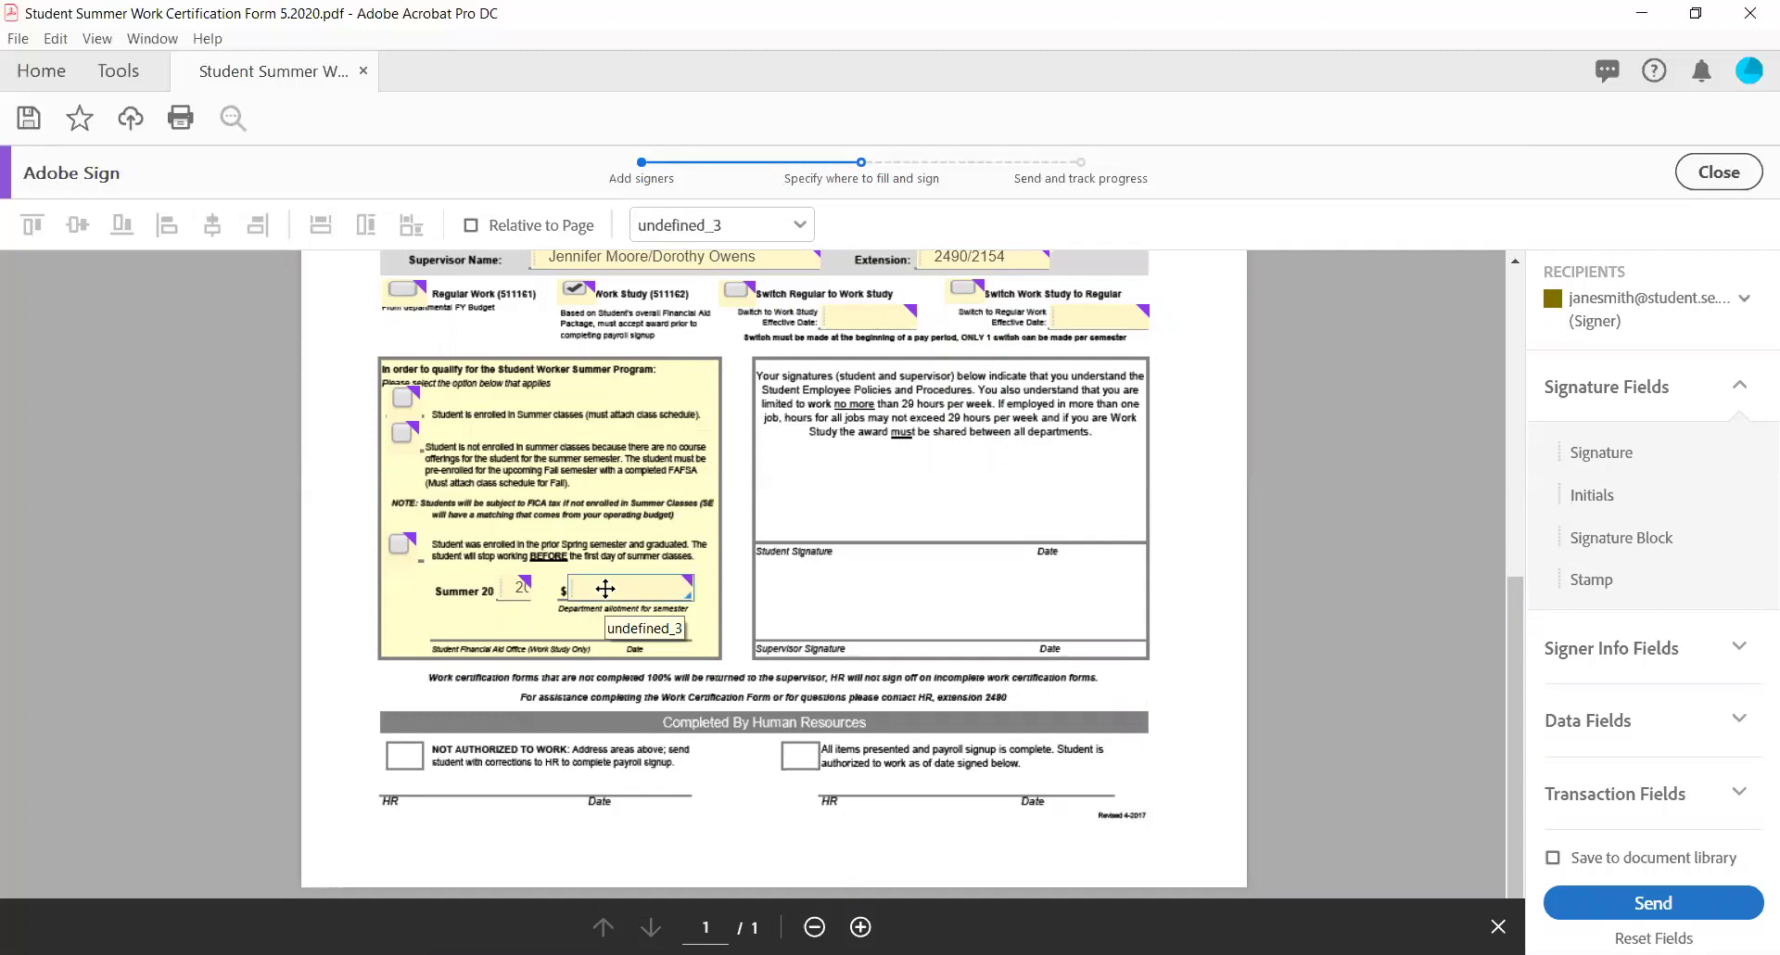
{"action": "mouse_move", "coordinate": [605, 588]}
{"action": "left_mouse_down"}
{"action": "mouse_move", "coordinate": [648, 655]}
{"action": "mouse_move", "coordinate": [608, 572]}
{"action": "left_mouse_up"}
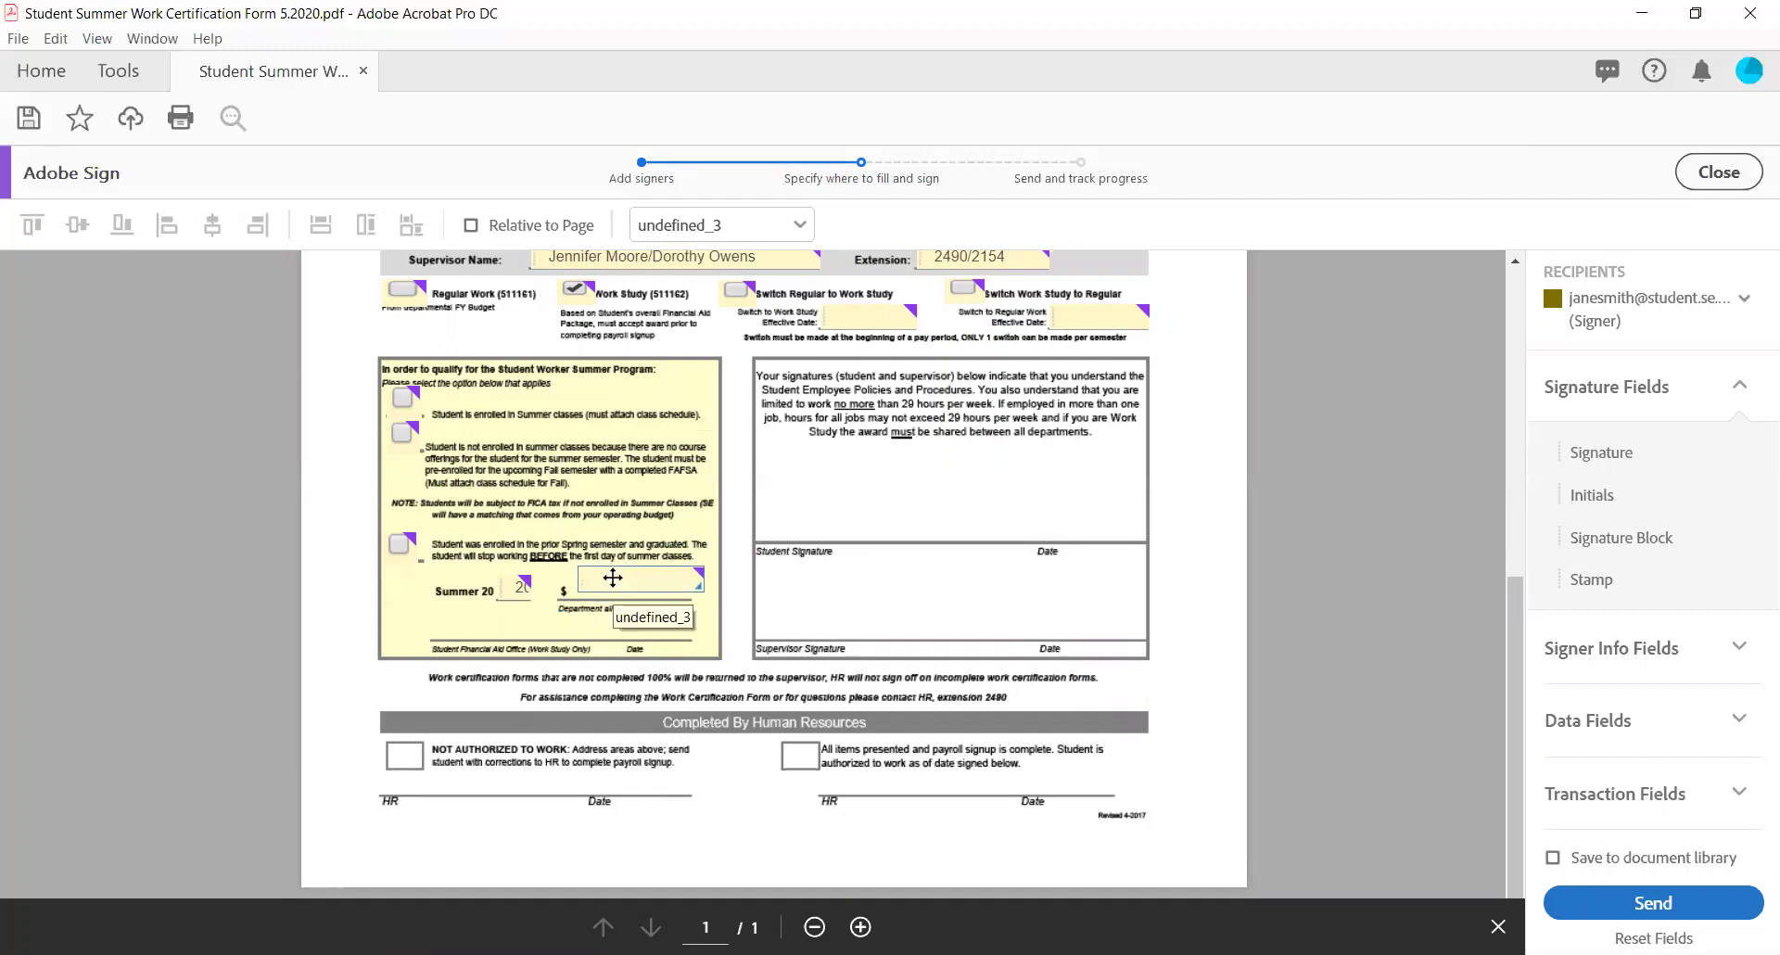
{"action": "key", "text": "Delete"}
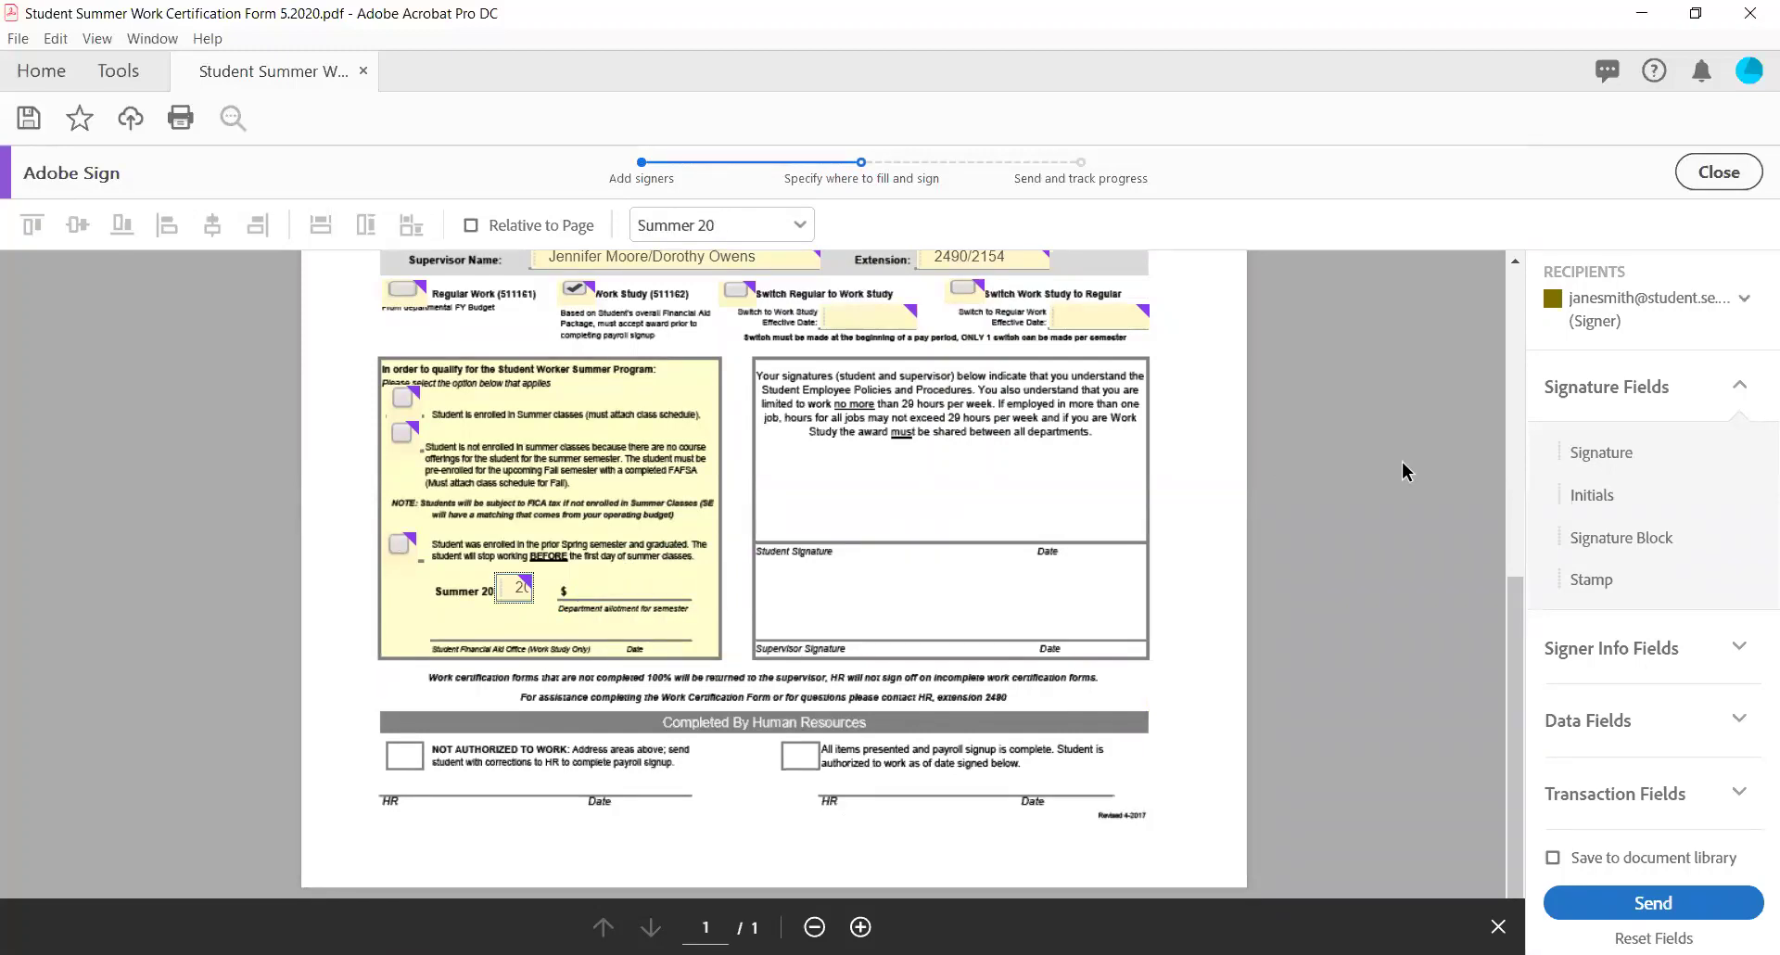
{"action": "scroll", "coordinate": [1203, 456], "scroll_direction": "up", "scroll_amount": 6}
{"action": "scroll", "coordinate": [1203, 457], "scroll_direction": "down", "scroll_amount": 5}
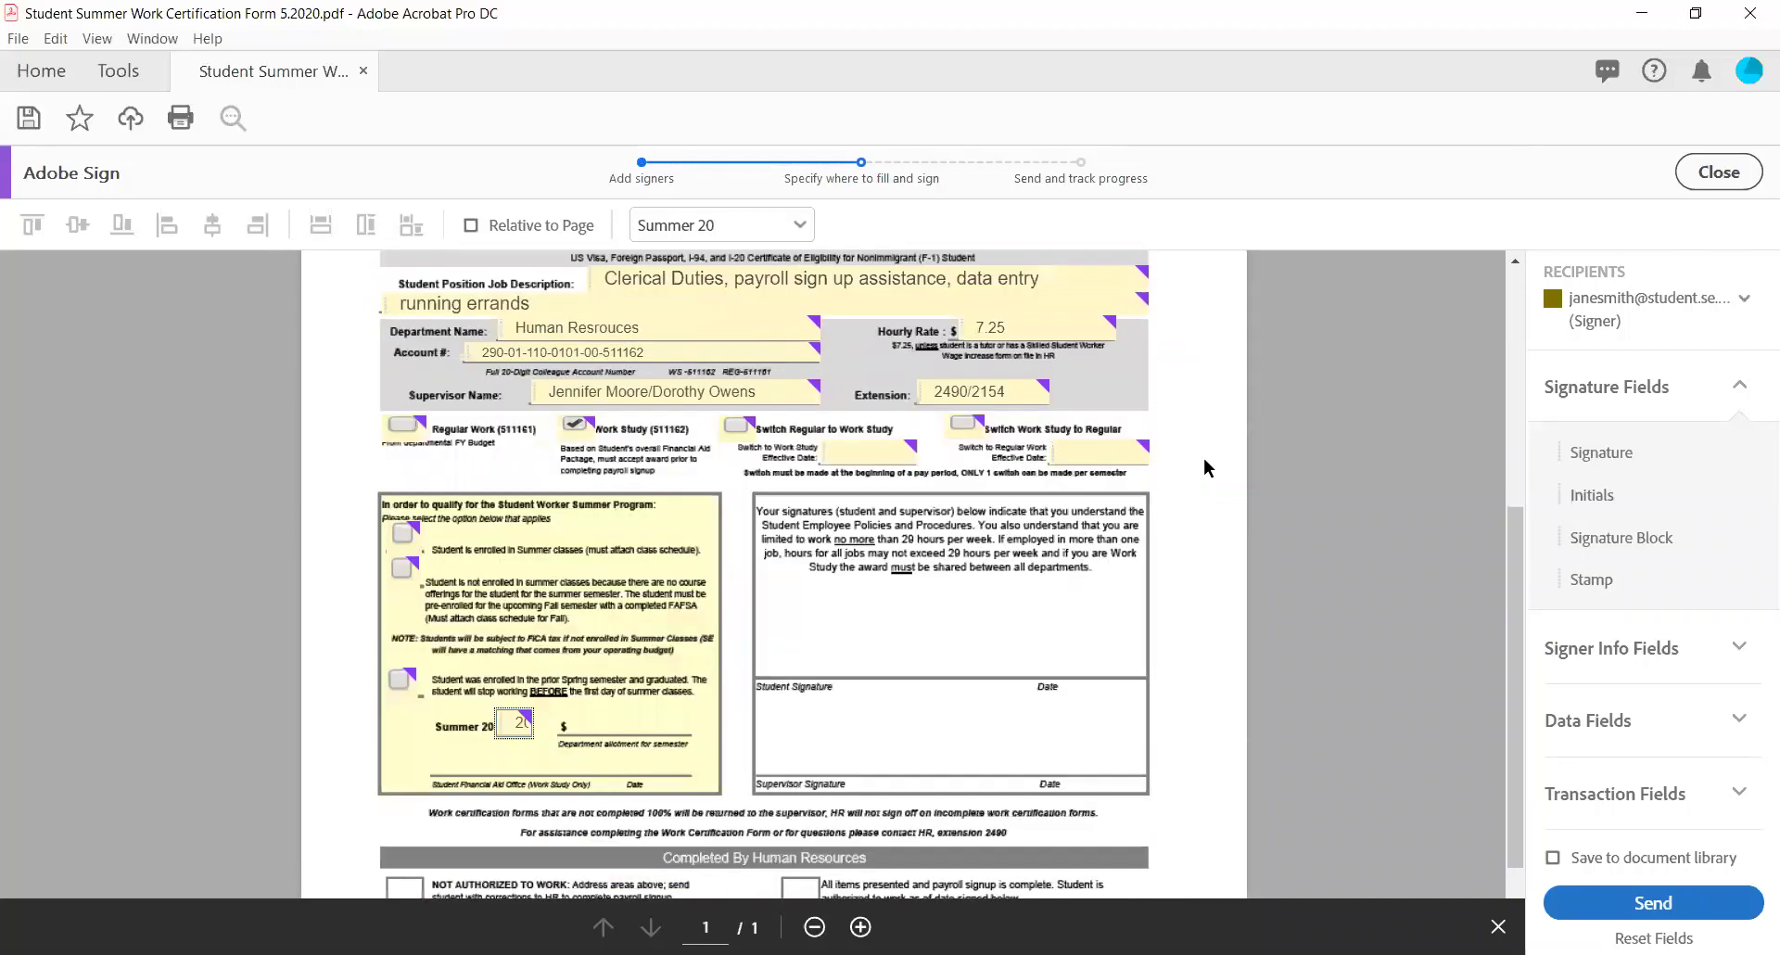
{"action": "double_click", "coordinate": [1562, 267]}
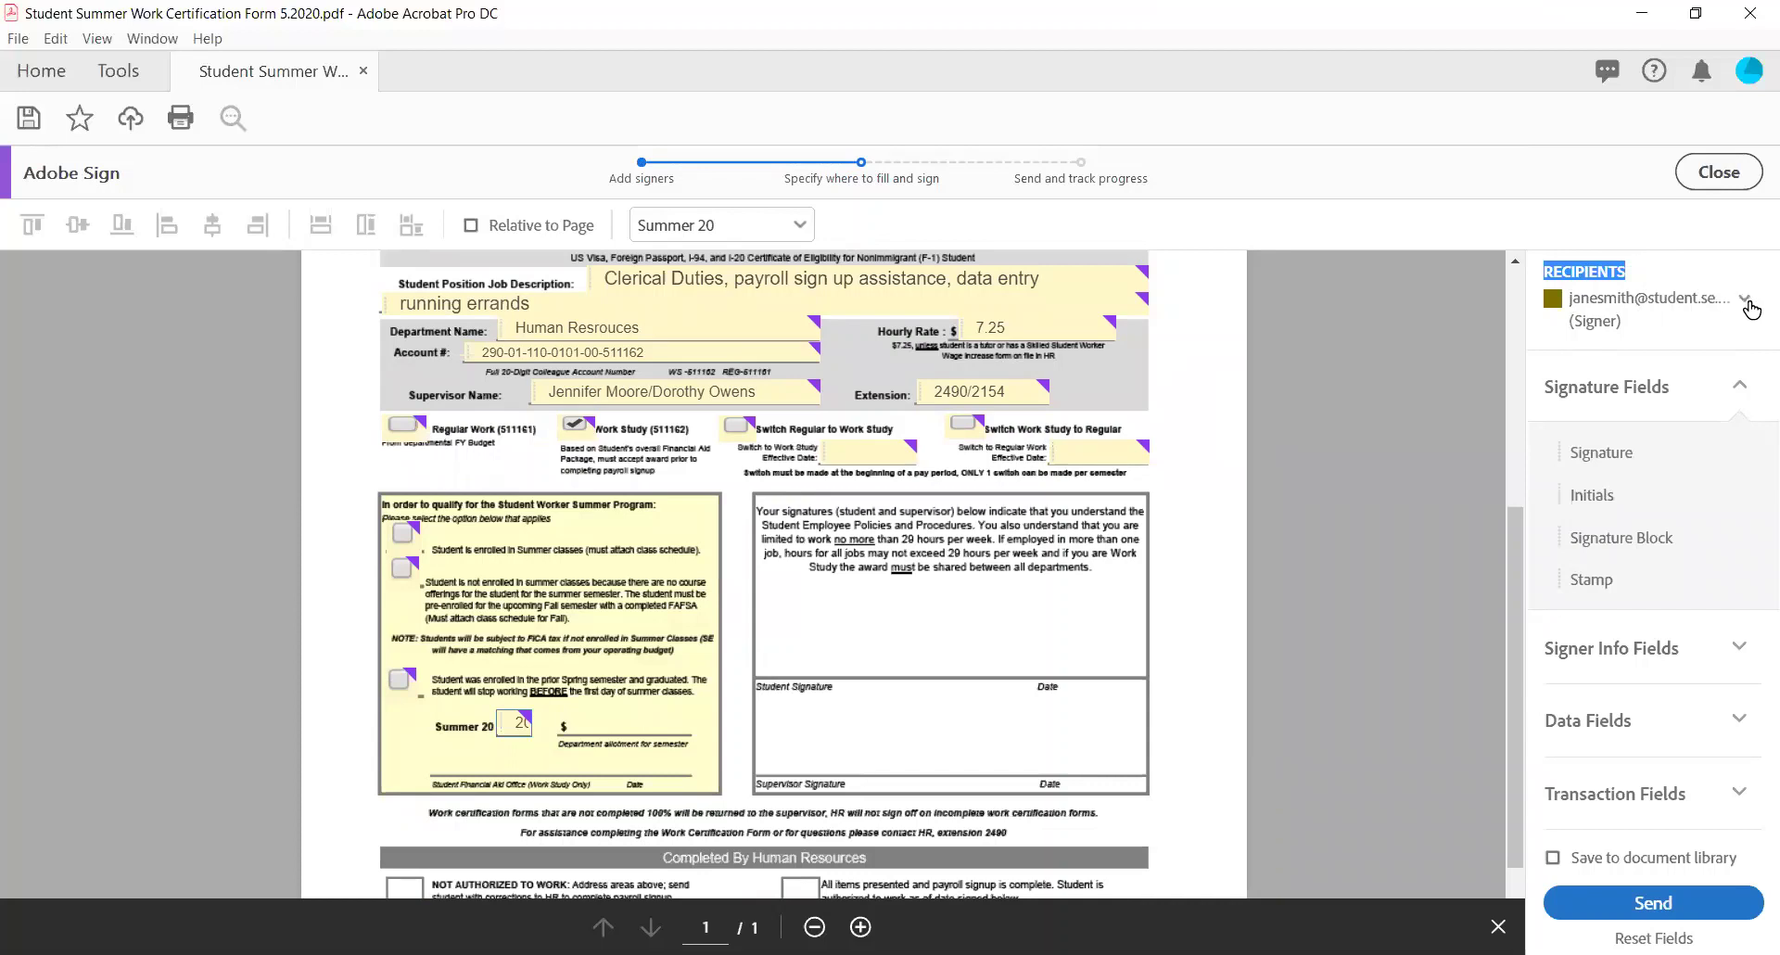
Place a widened Signature field for the student above the Student Signature line.
{"action": "left_click", "coordinate": [1745, 302]}
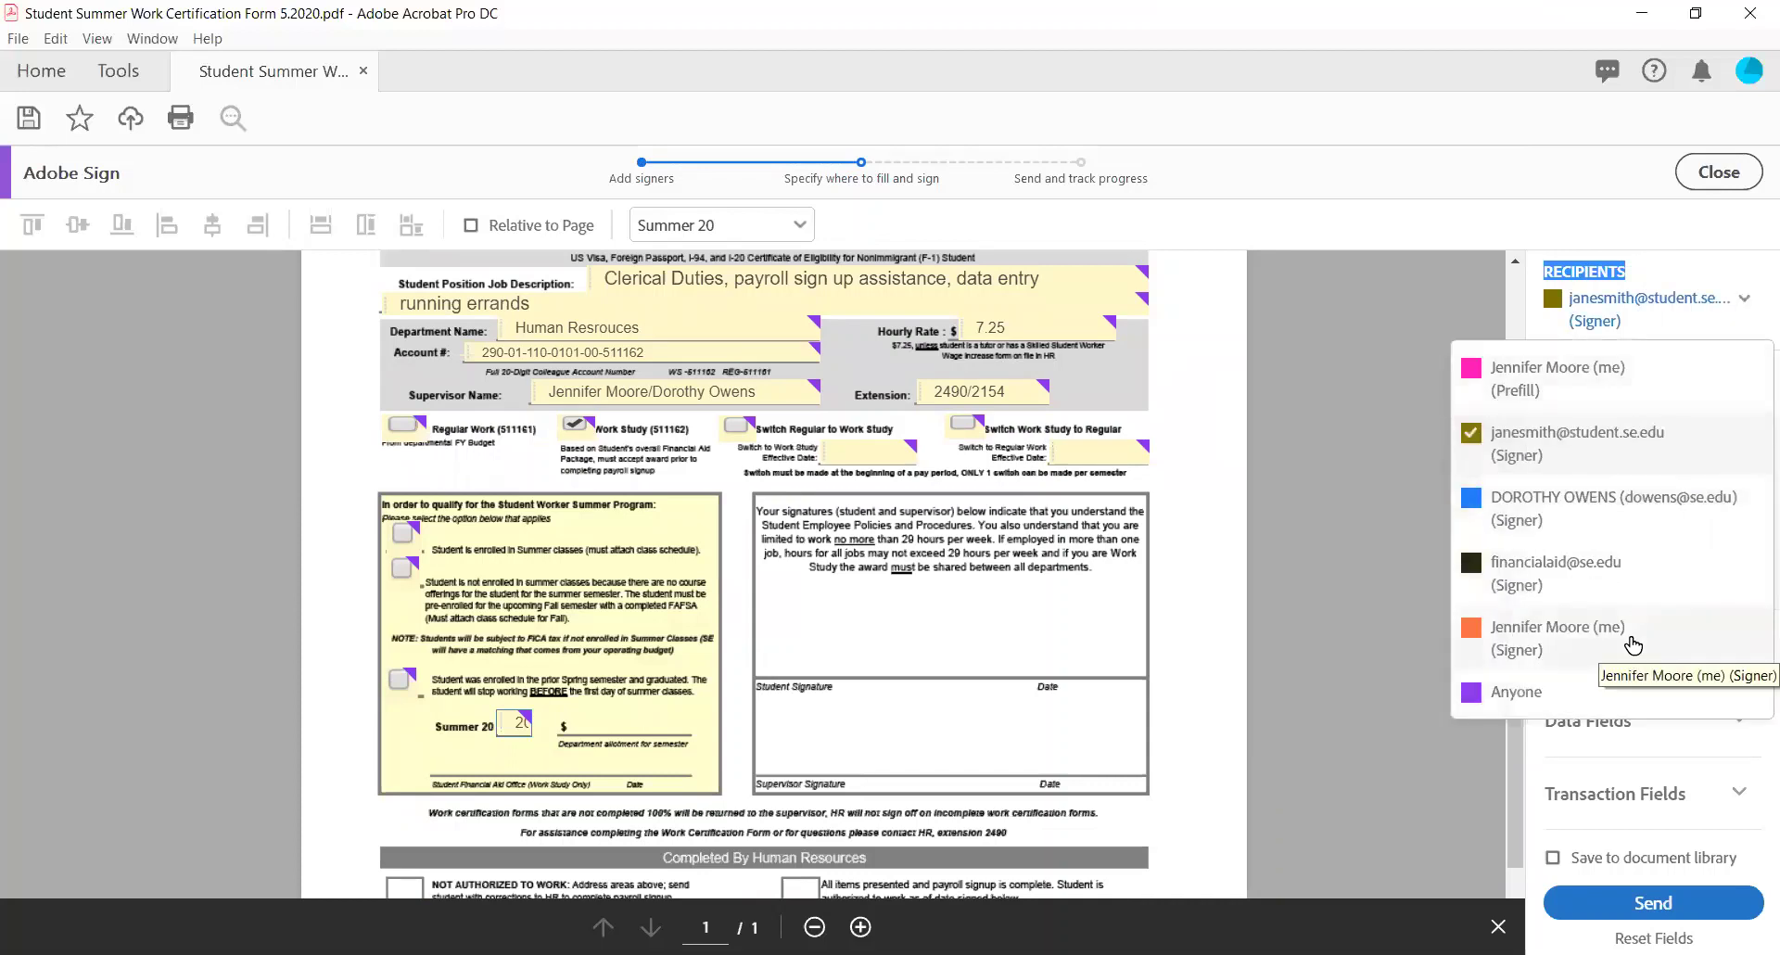
{"action": "left_click", "coordinate": [1613, 454]}
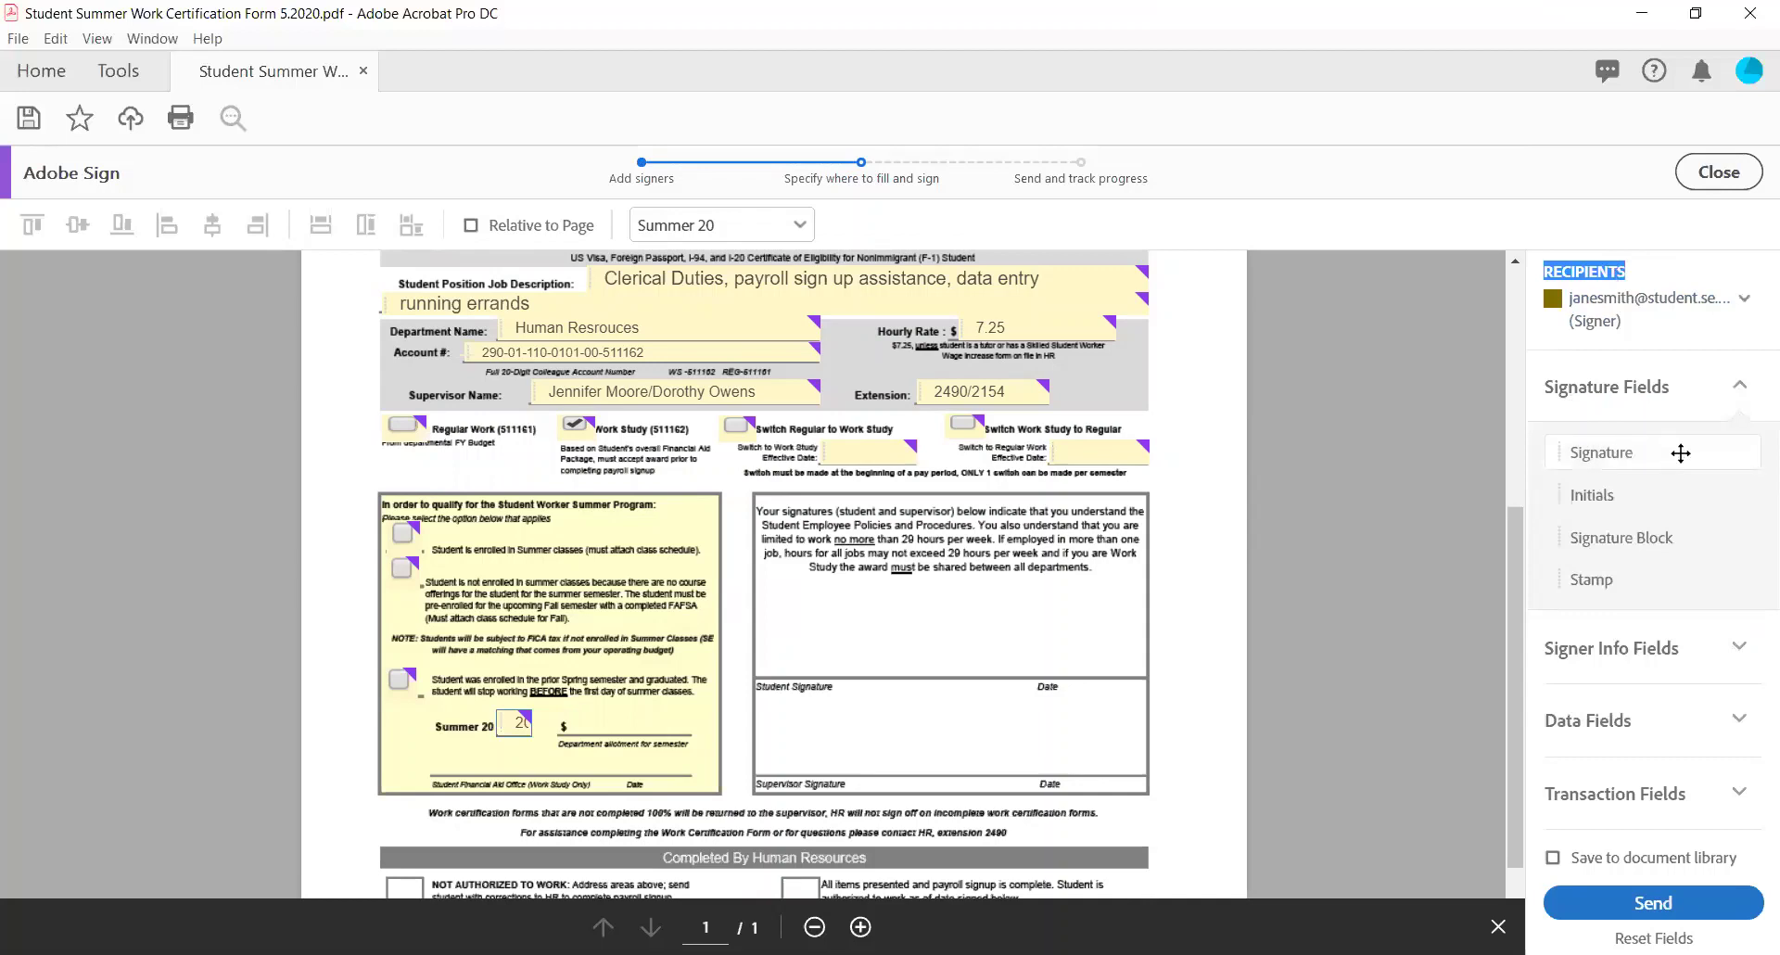
{"action": "mouse_move", "coordinate": [1681, 453]}
{"action": "left_mouse_down"}
{"action": "mouse_move", "coordinate": [1460, 468]}
{"action": "mouse_move", "coordinate": [1163, 553]}
{"action": "mouse_move", "coordinate": [686, 519]}
{"action": "mouse_move", "coordinate": [751, 639]}
{"action": "left_mouse_up"}
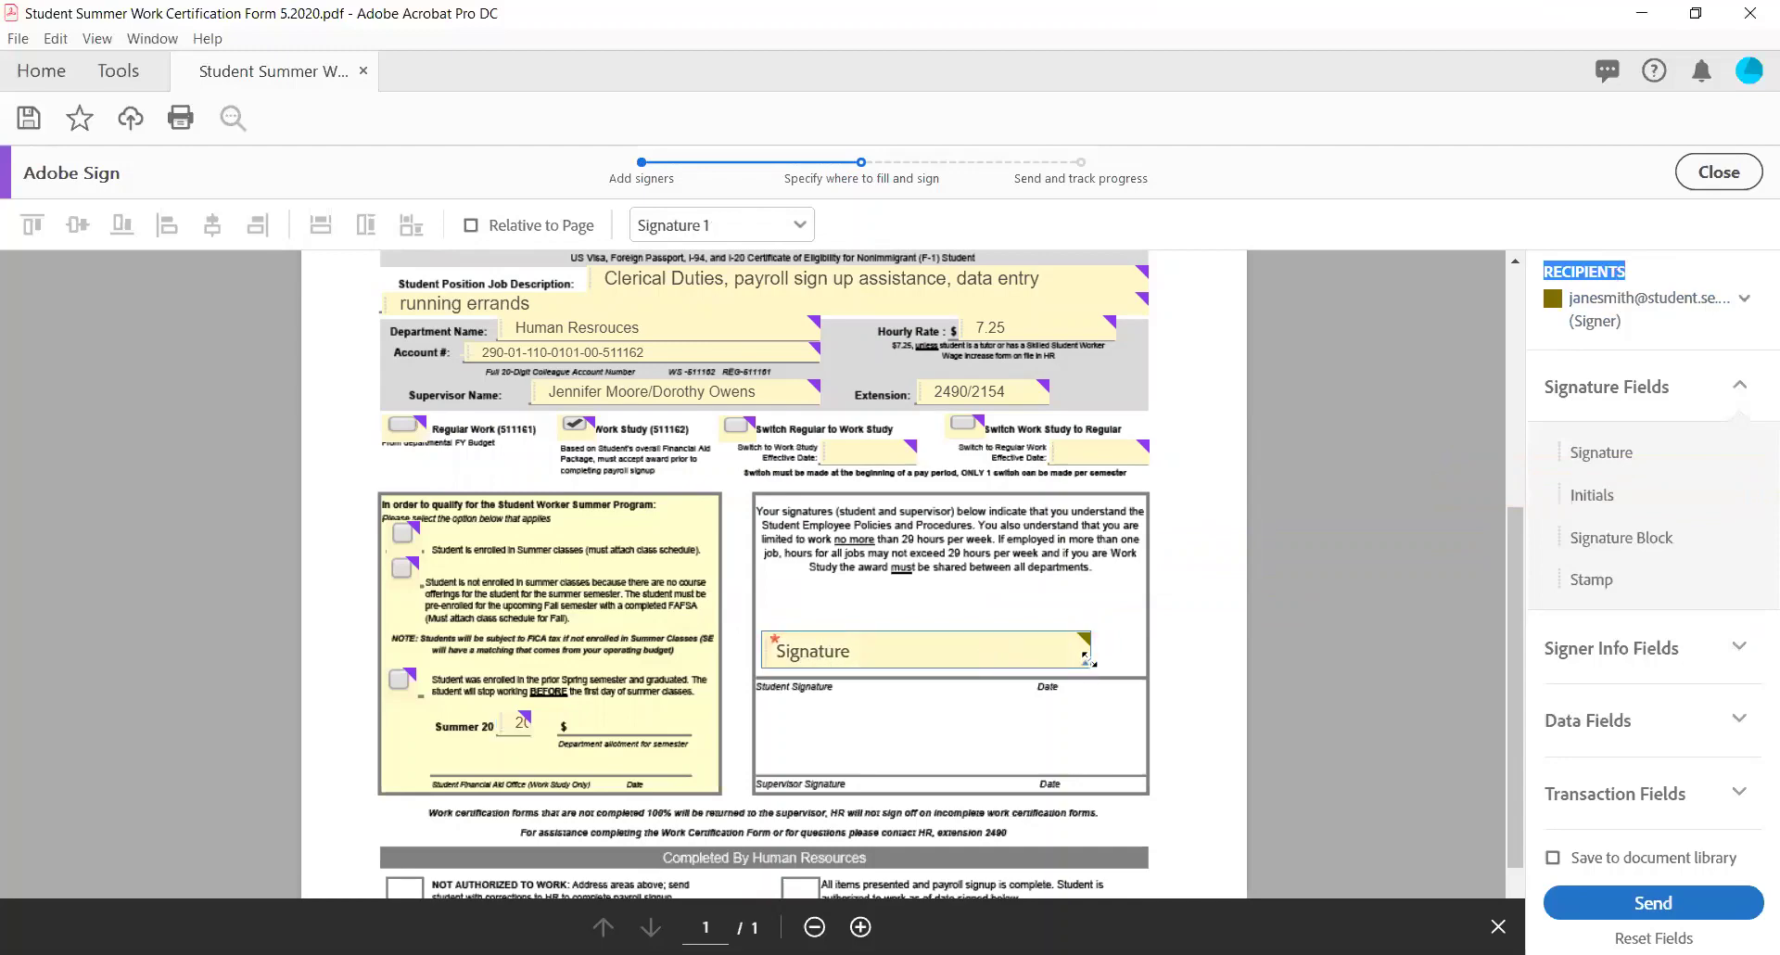
{"action": "left_click_drag", "start_coordinate": [1086, 658], "coordinate": [1135, 665]}
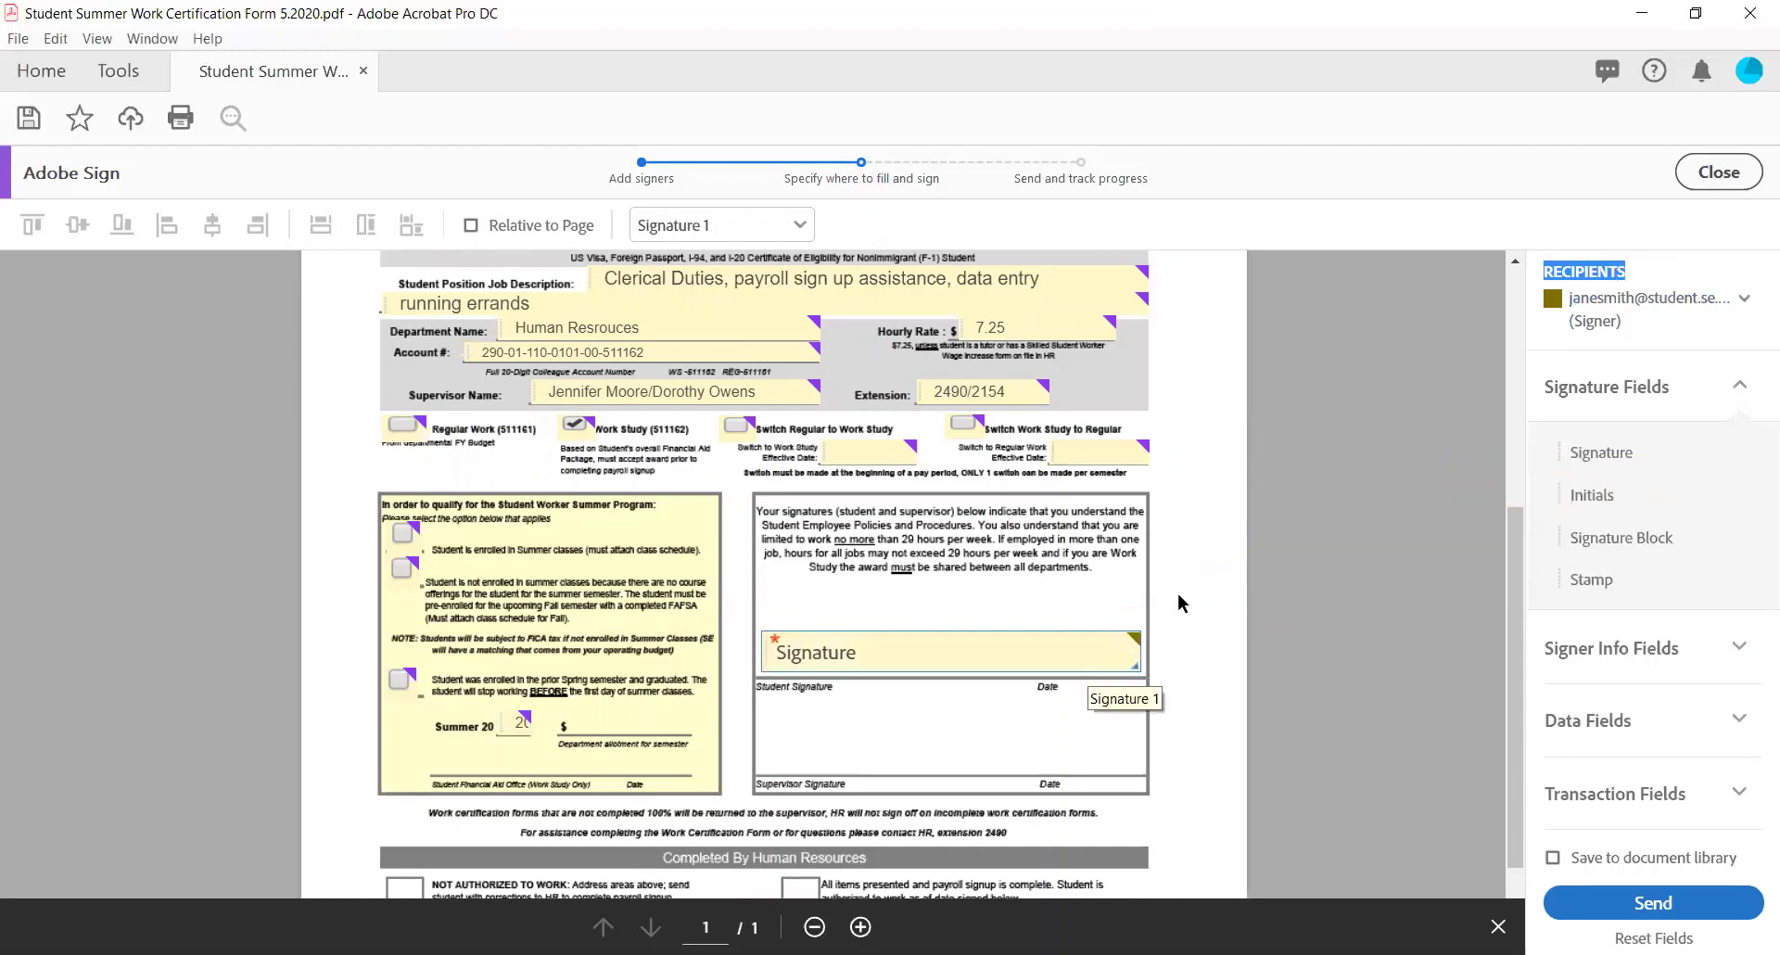
Place a Signature field for the supervisor above the Supervisor Signature line.
{"action": "left_click", "coordinate": [1737, 302]}
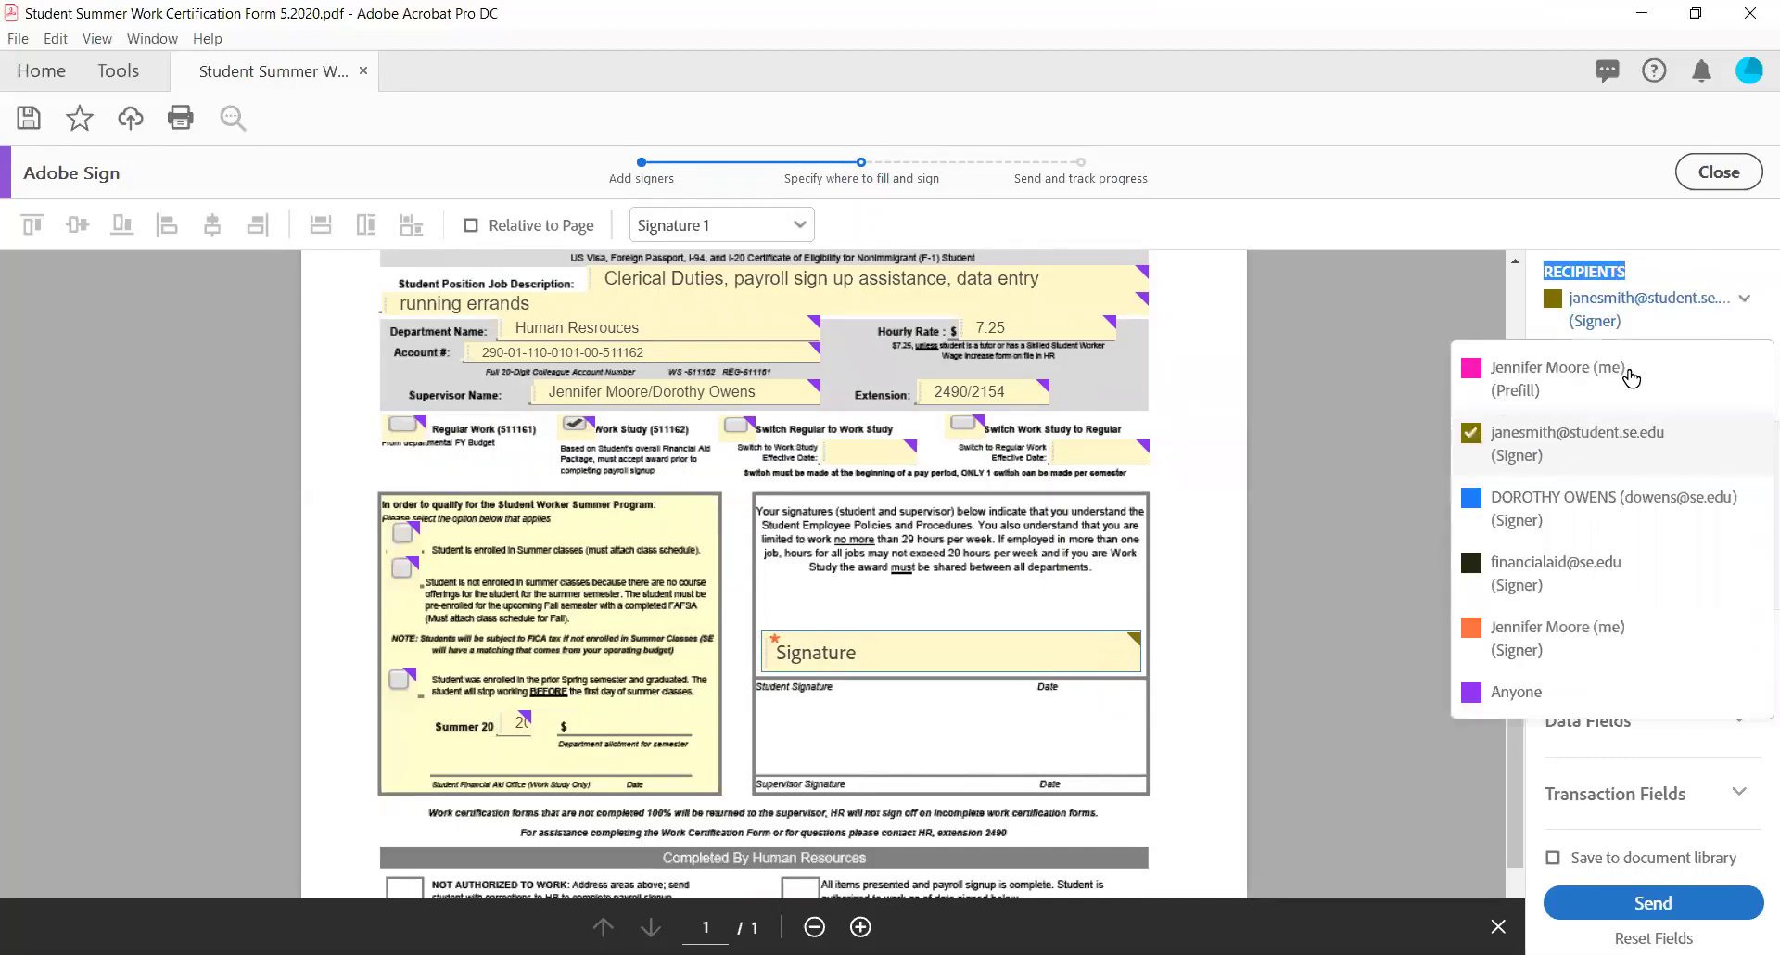
{"action": "left_click", "coordinate": [1561, 520]}
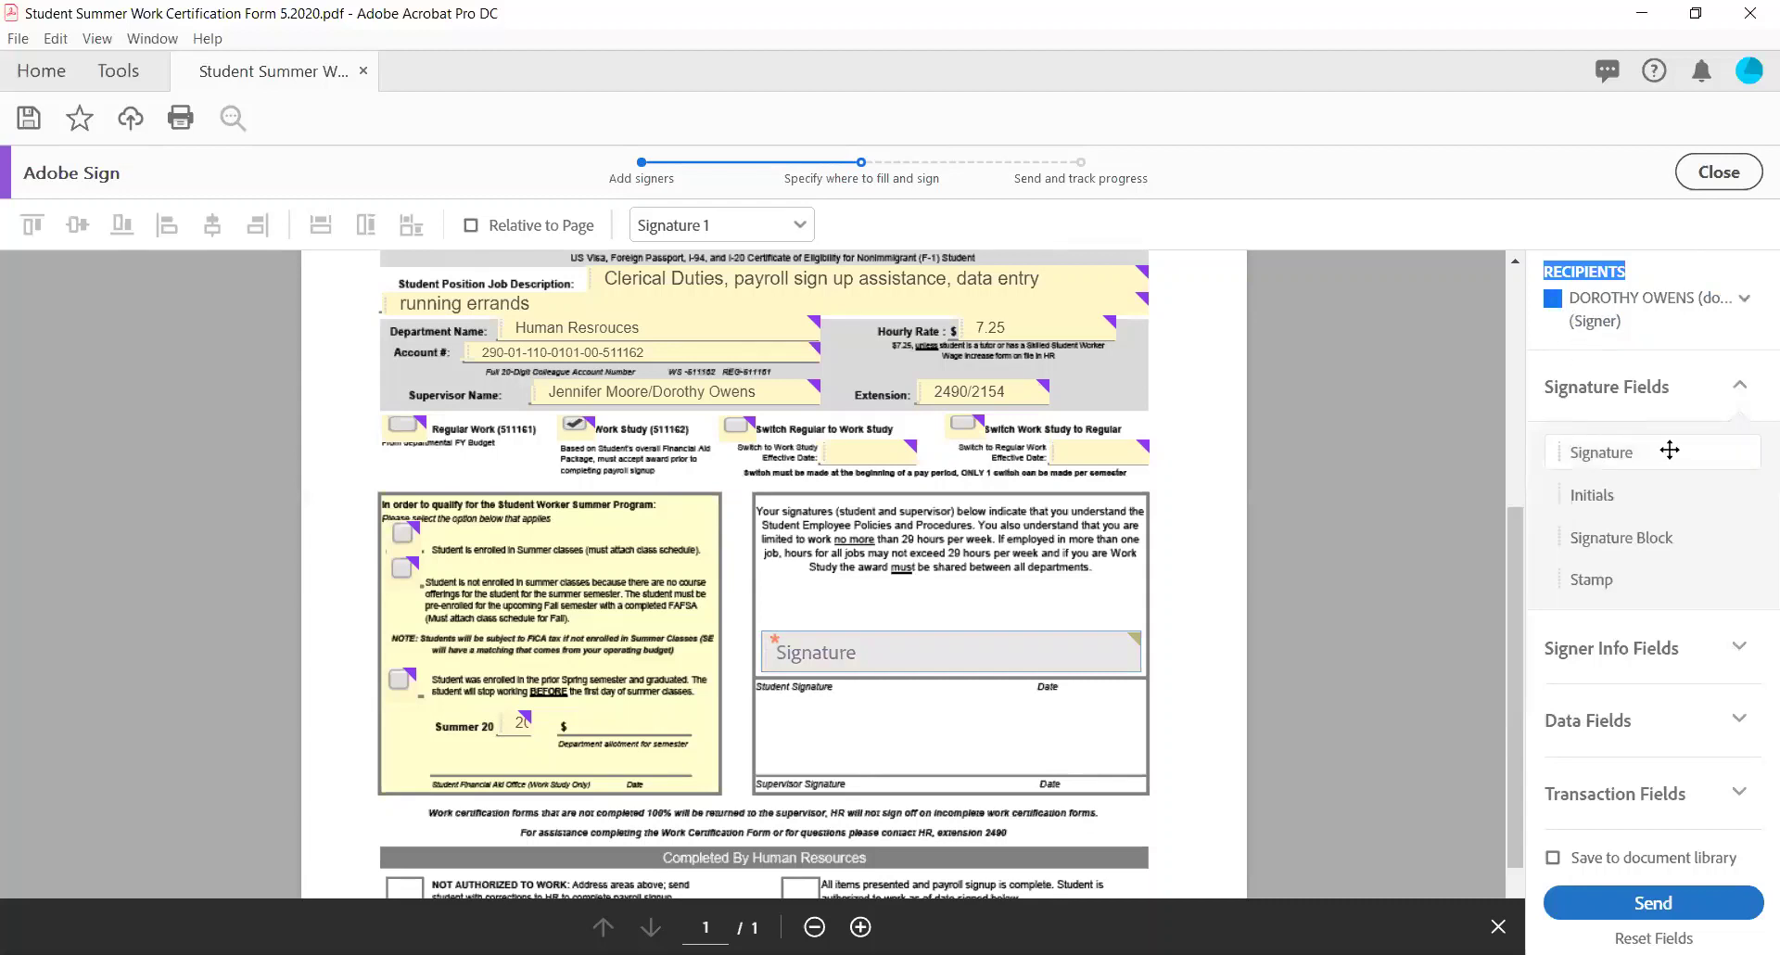
{"action": "mouse_move", "coordinate": [1669, 450]}
{"action": "left_mouse_down"}
{"action": "mouse_move", "coordinate": [1298, 530]}
{"action": "mouse_move", "coordinate": [790, 742]}
{"action": "mouse_move", "coordinate": [756, 729]}
{"action": "left_mouse_up"}
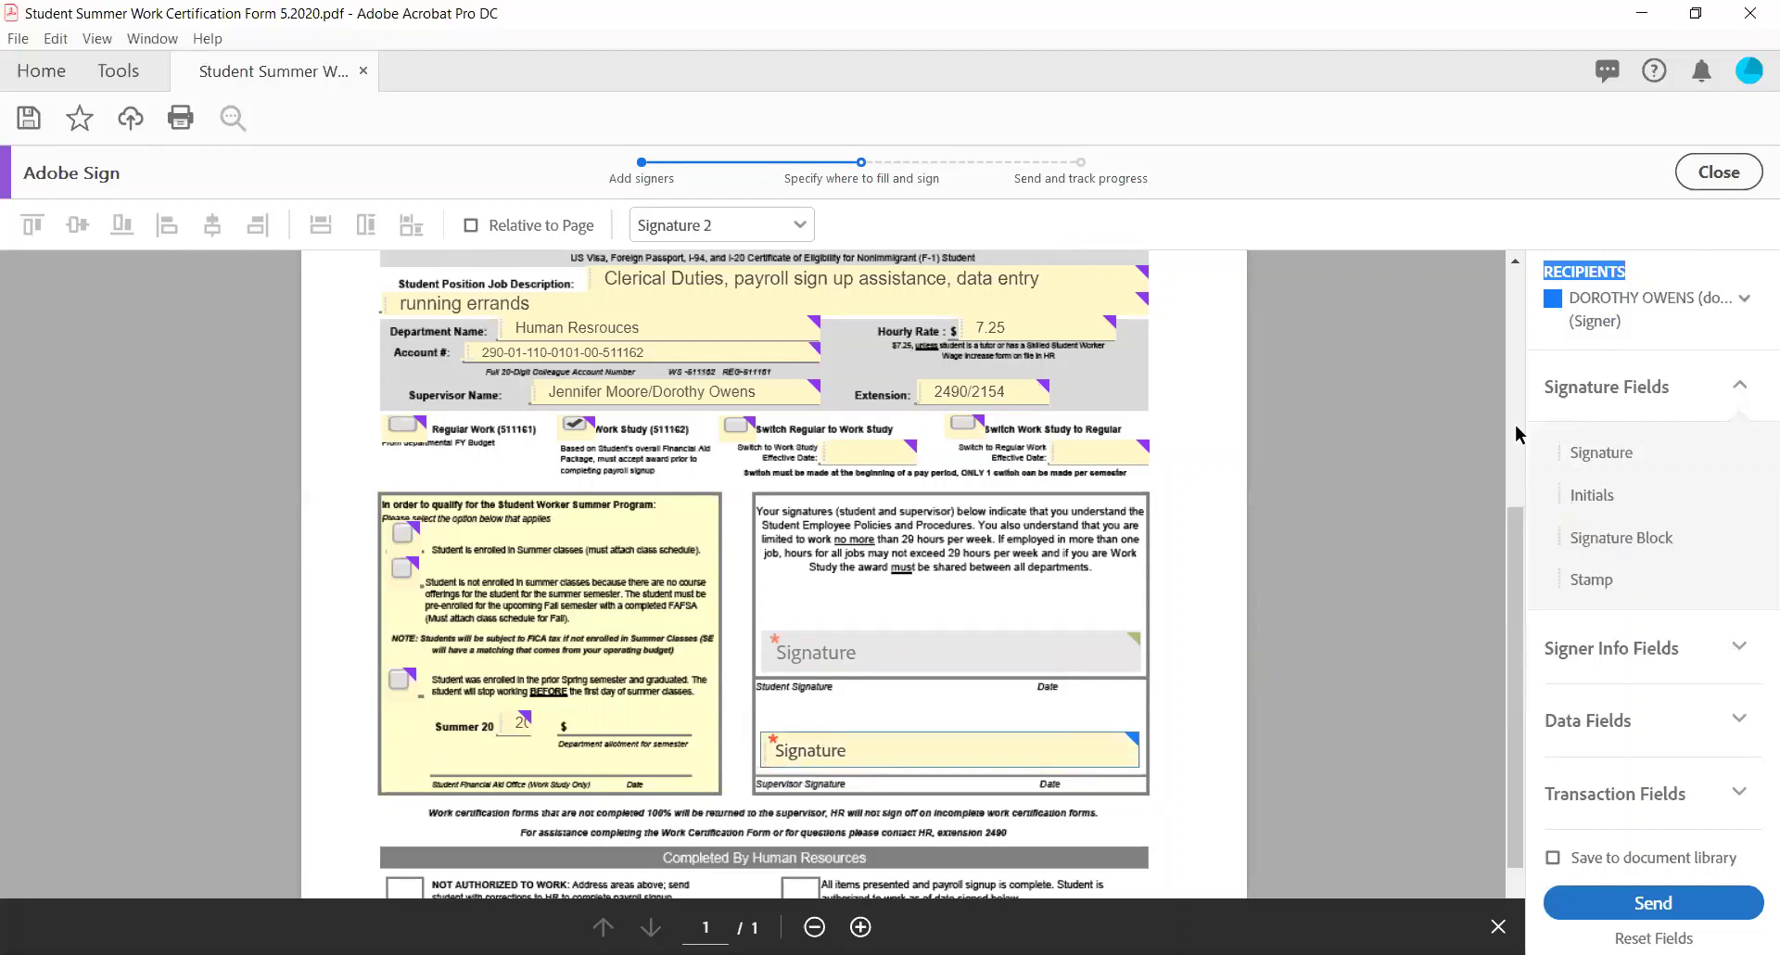
{"action": "left_click", "coordinate": [1645, 304]}
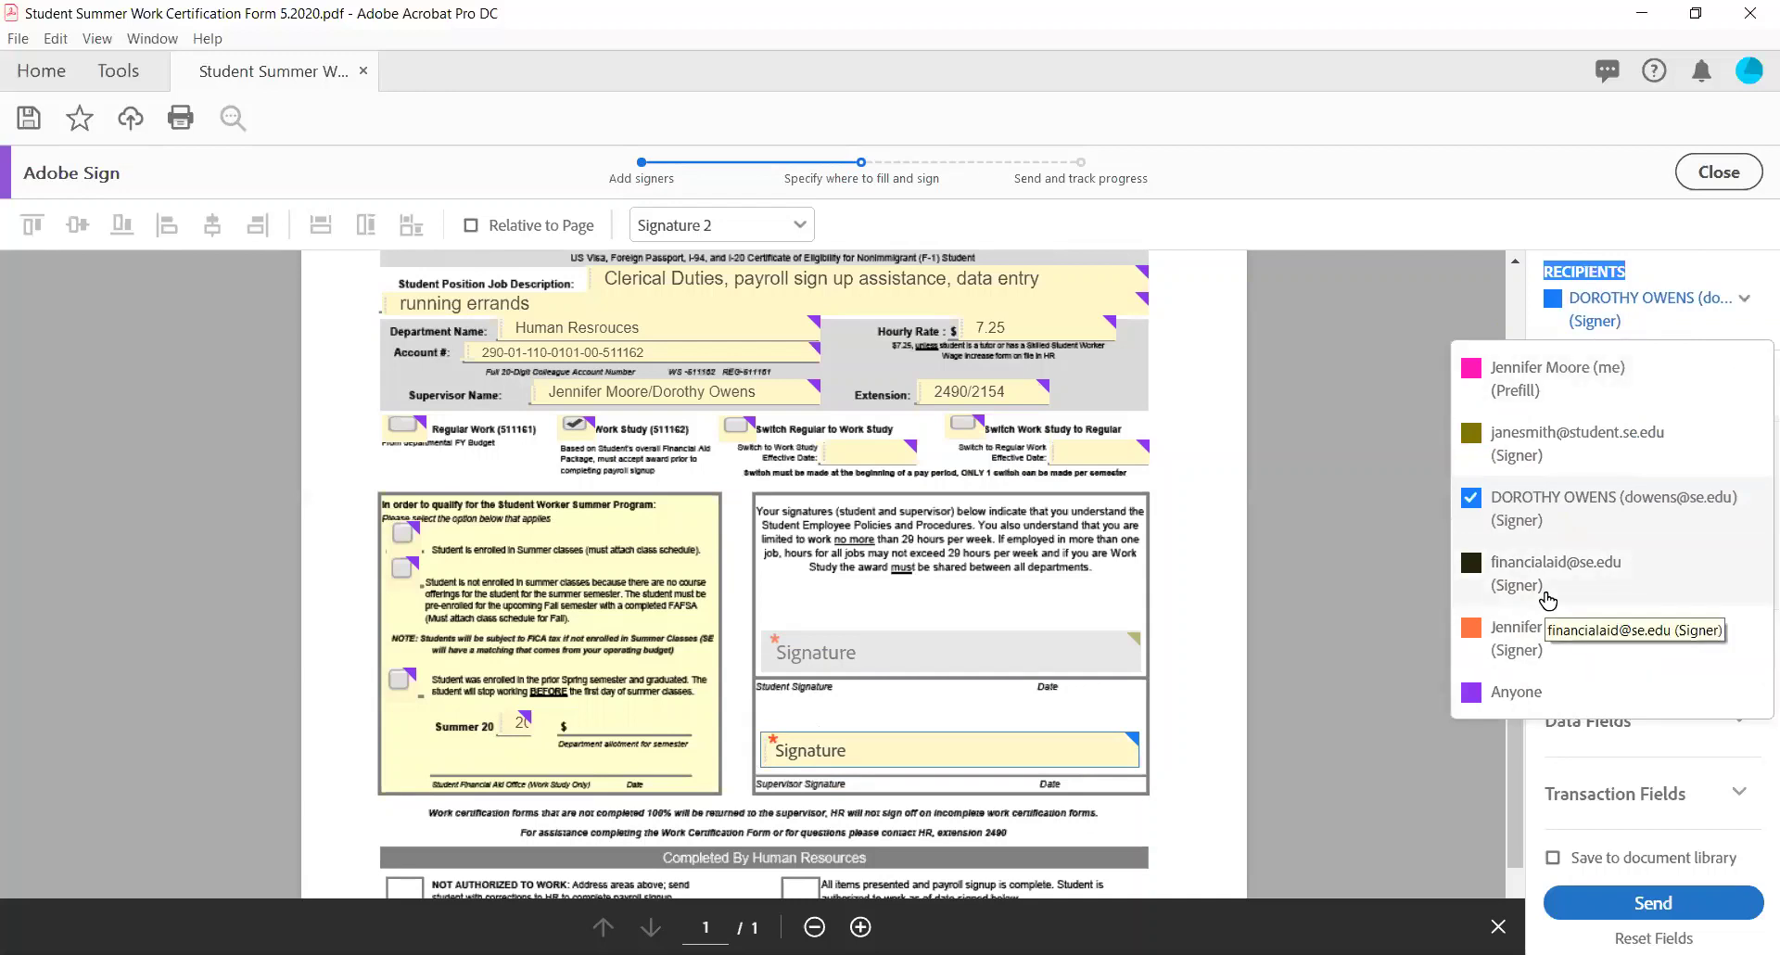
Place a narrowed Signature 3 field for the financial aid signer on its office line.
{"action": "left_click", "coordinate": [1546, 575]}
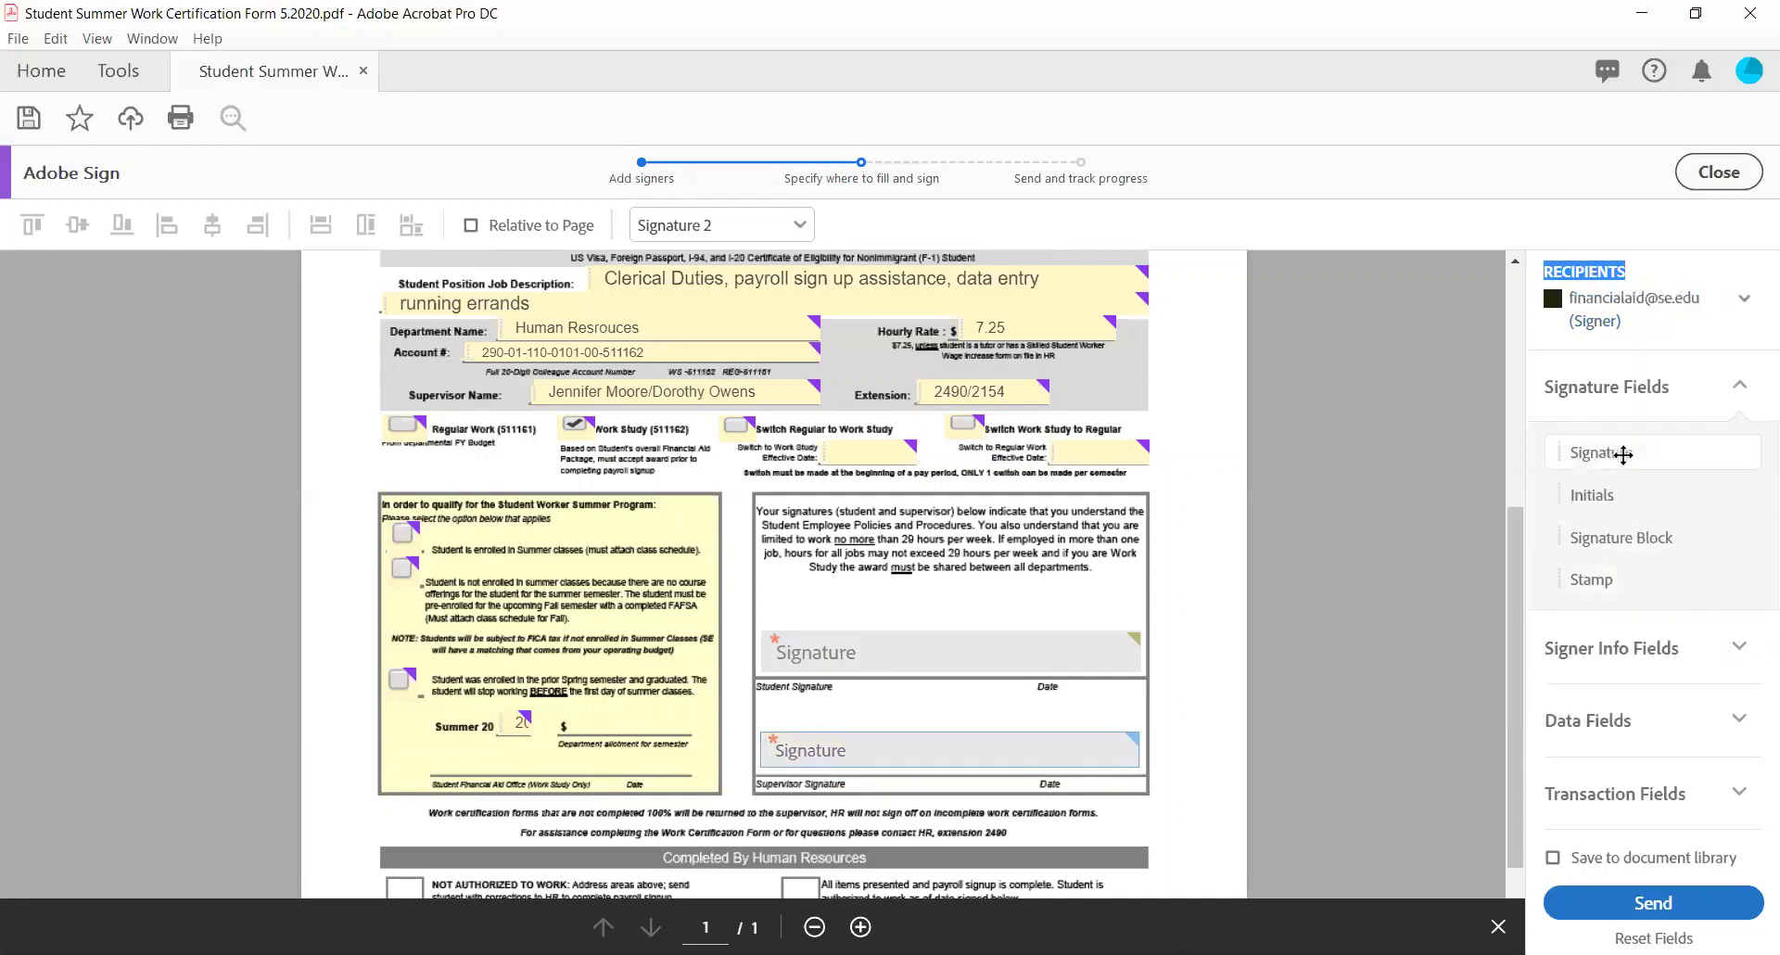
{"action": "left_click_drag", "start_coordinate": [1621, 453], "coordinate": [508, 788]}
{"action": "left_click", "coordinate": [431, 737]}
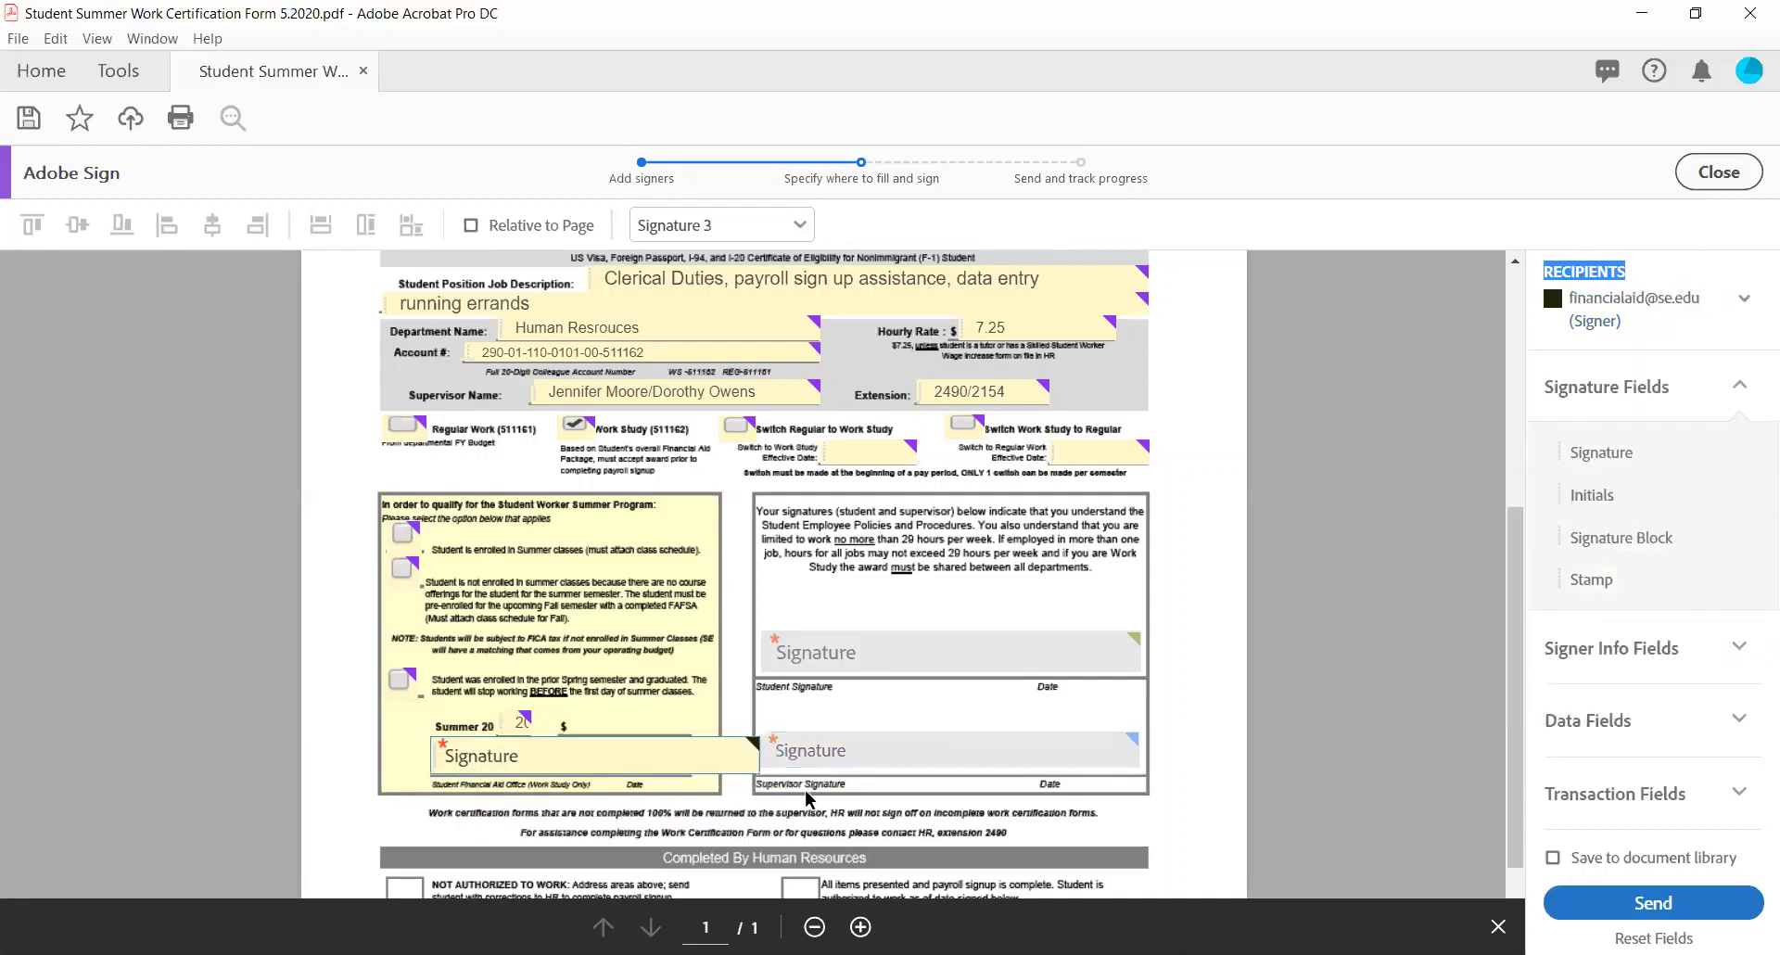
{"action": "left_click_drag", "start_coordinate": [758, 773], "coordinate": [685, 769]}
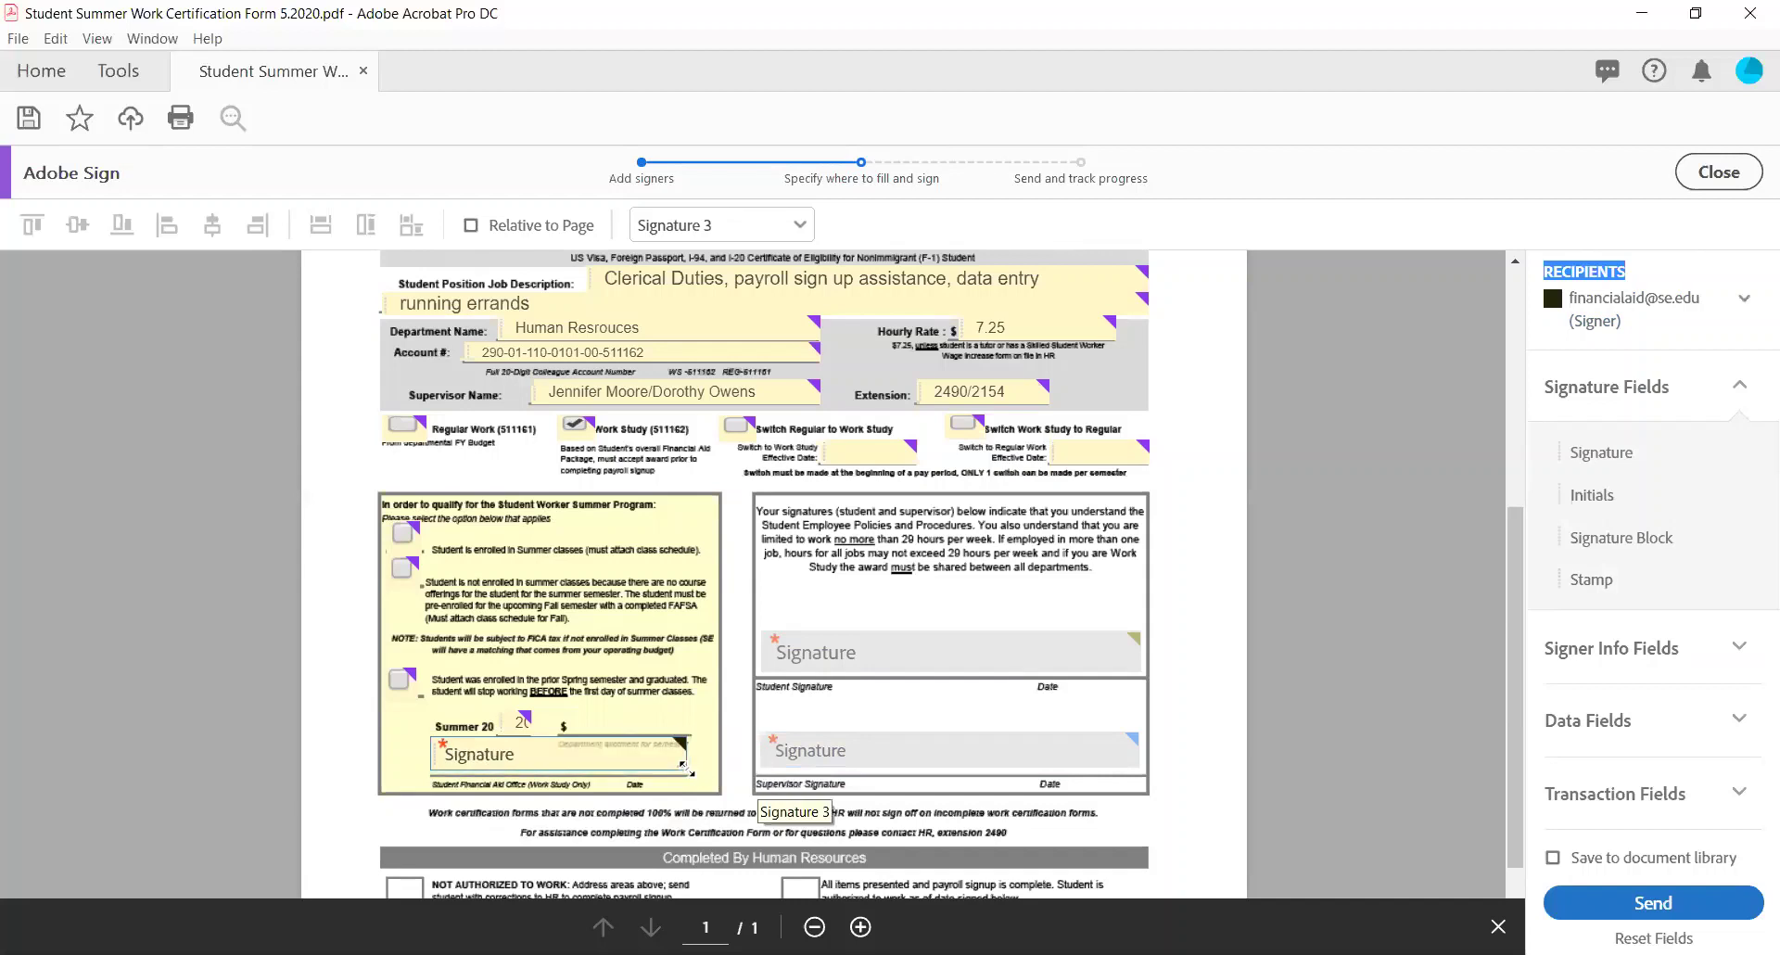
{"action": "left_click", "coordinate": [630, 757]}
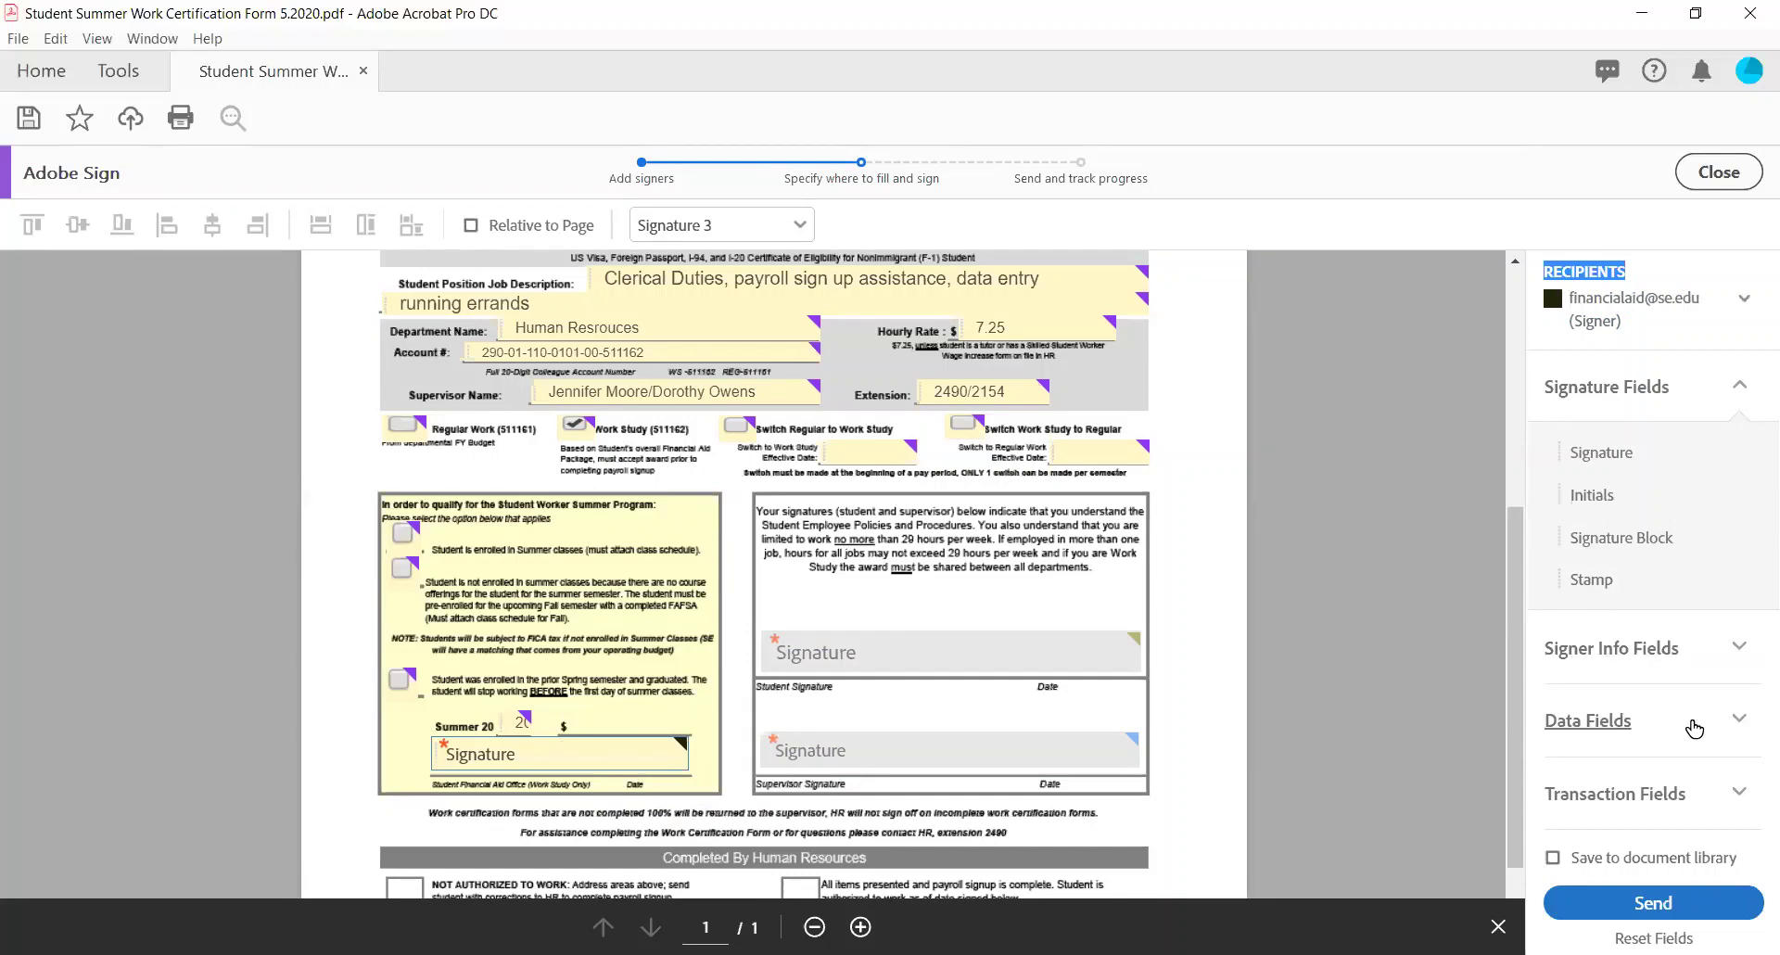
Place a Text Input field beside the $ on the Summer 20 line and narrow it to fit.
{"action": "left_click", "coordinate": [1746, 721]}
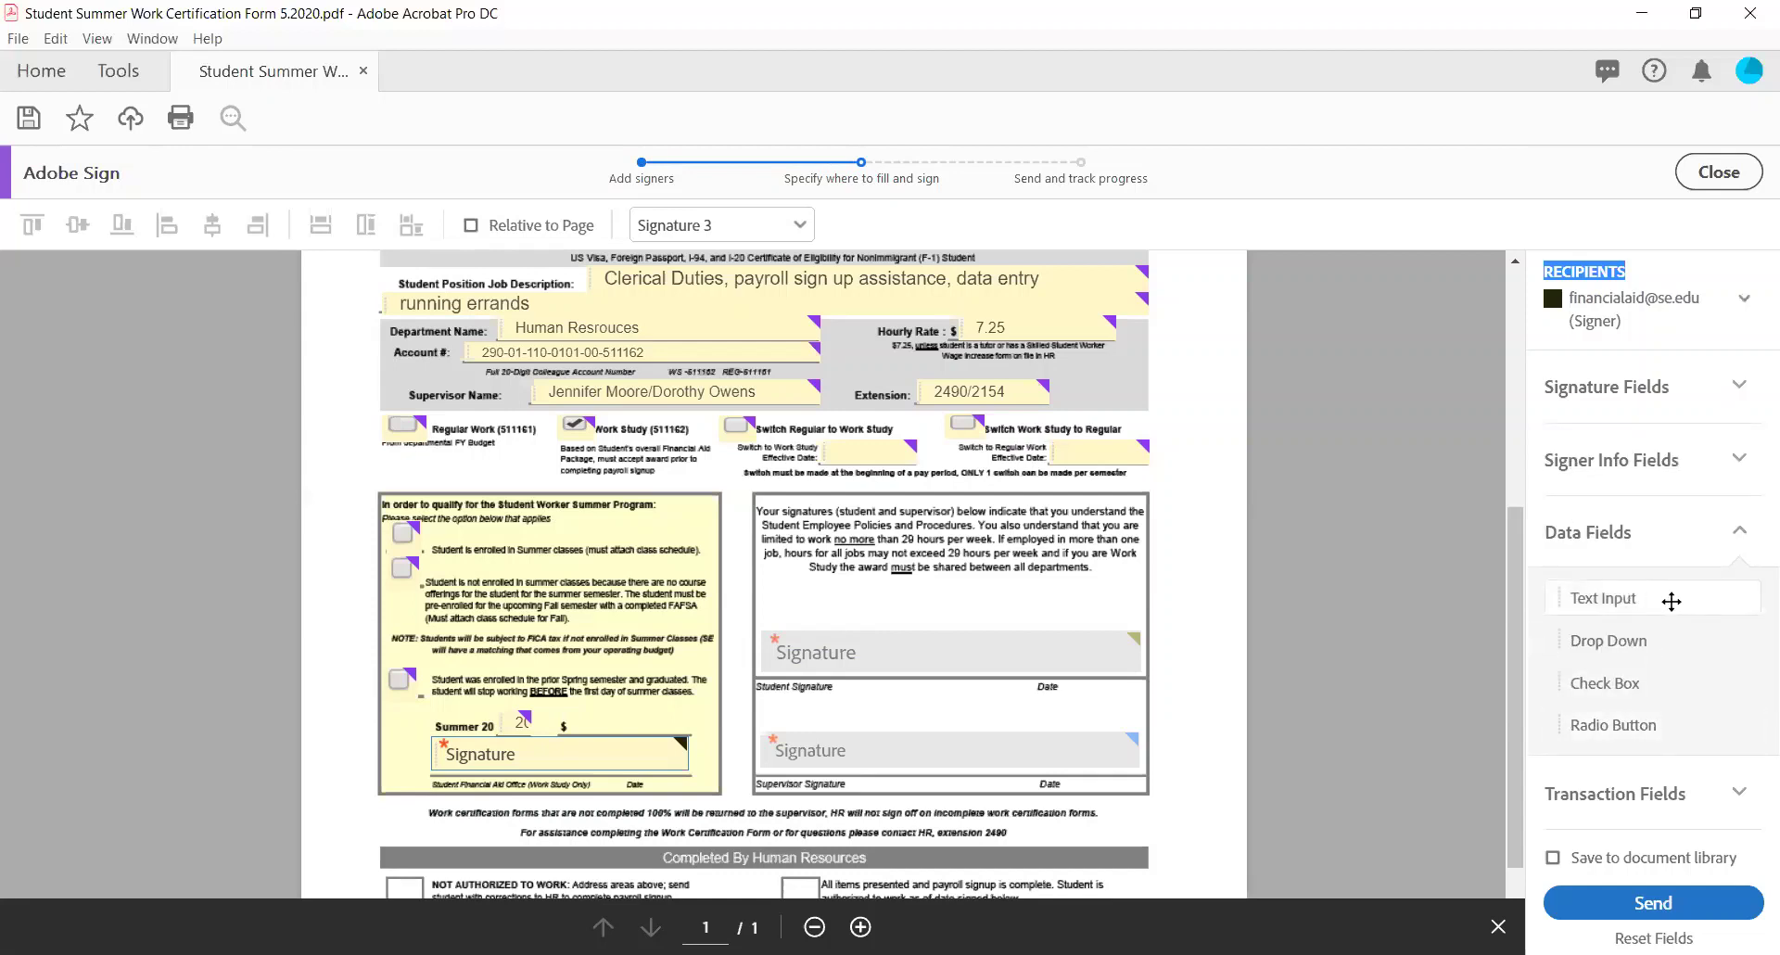
{"action": "mouse_move", "coordinate": [1672, 602]}
{"action": "left_mouse_down"}
{"action": "mouse_move", "coordinate": [1419, 617]}
{"action": "mouse_move", "coordinate": [816, 714]}
{"action": "mouse_move", "coordinate": [574, 703]}
{"action": "left_mouse_up"}
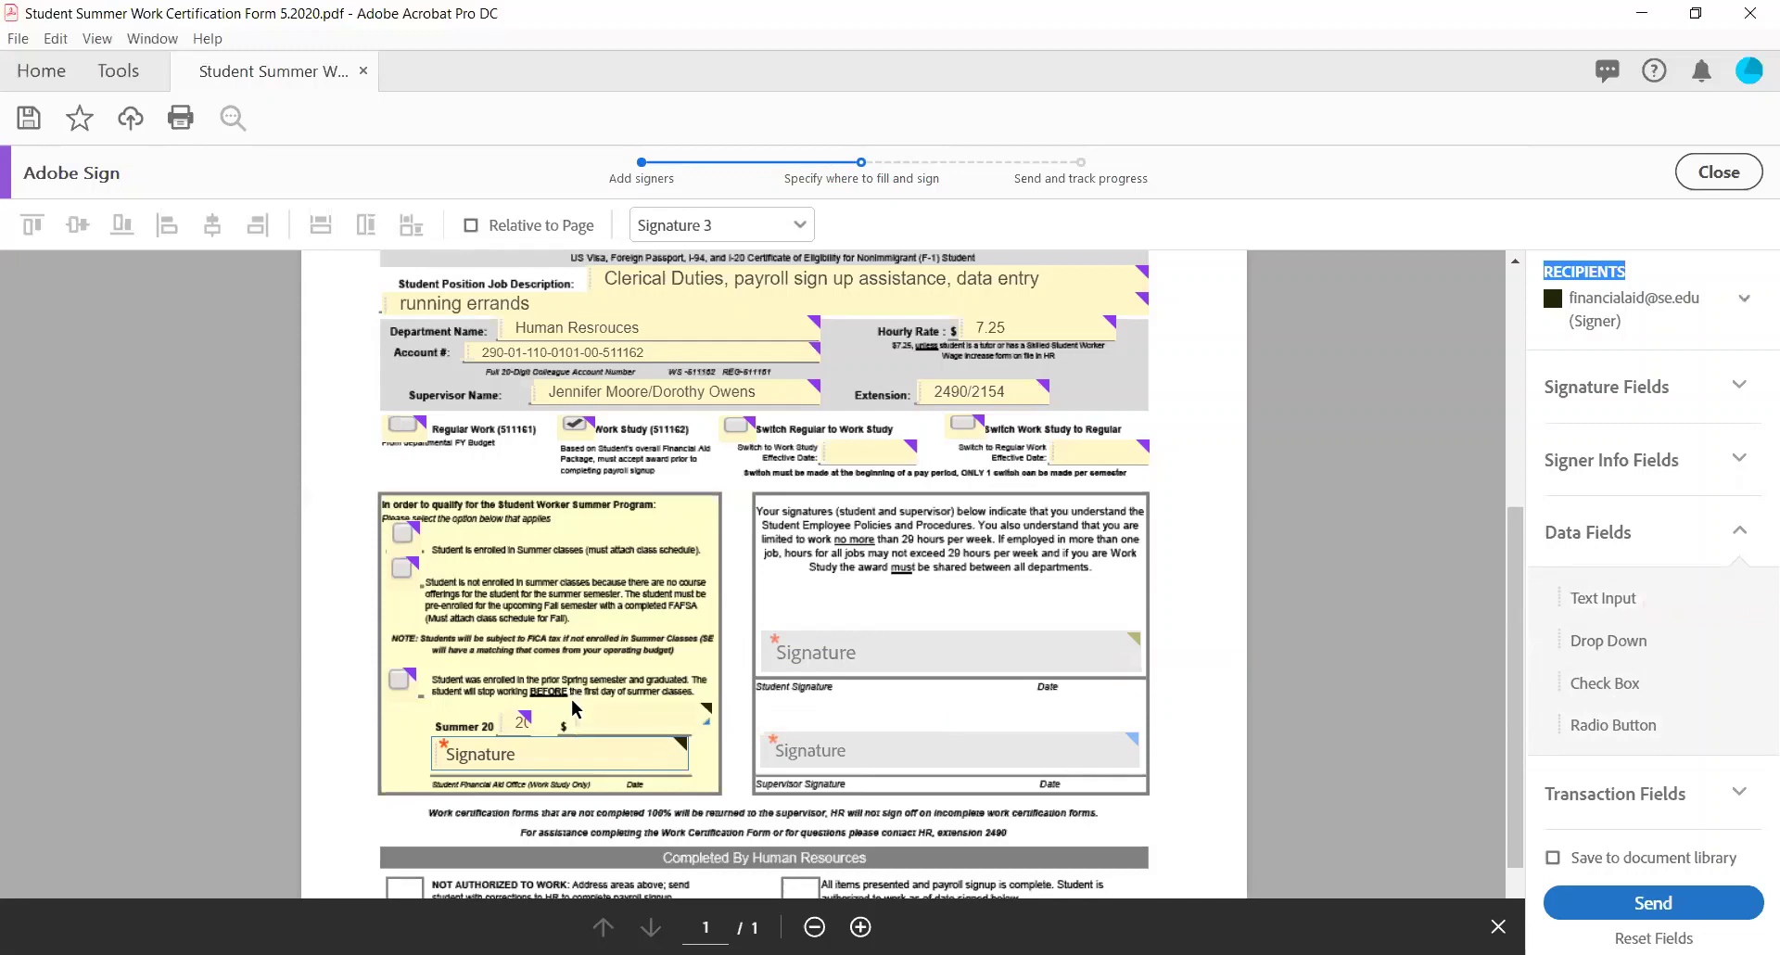
{"action": "left_click", "coordinate": [575, 707]}
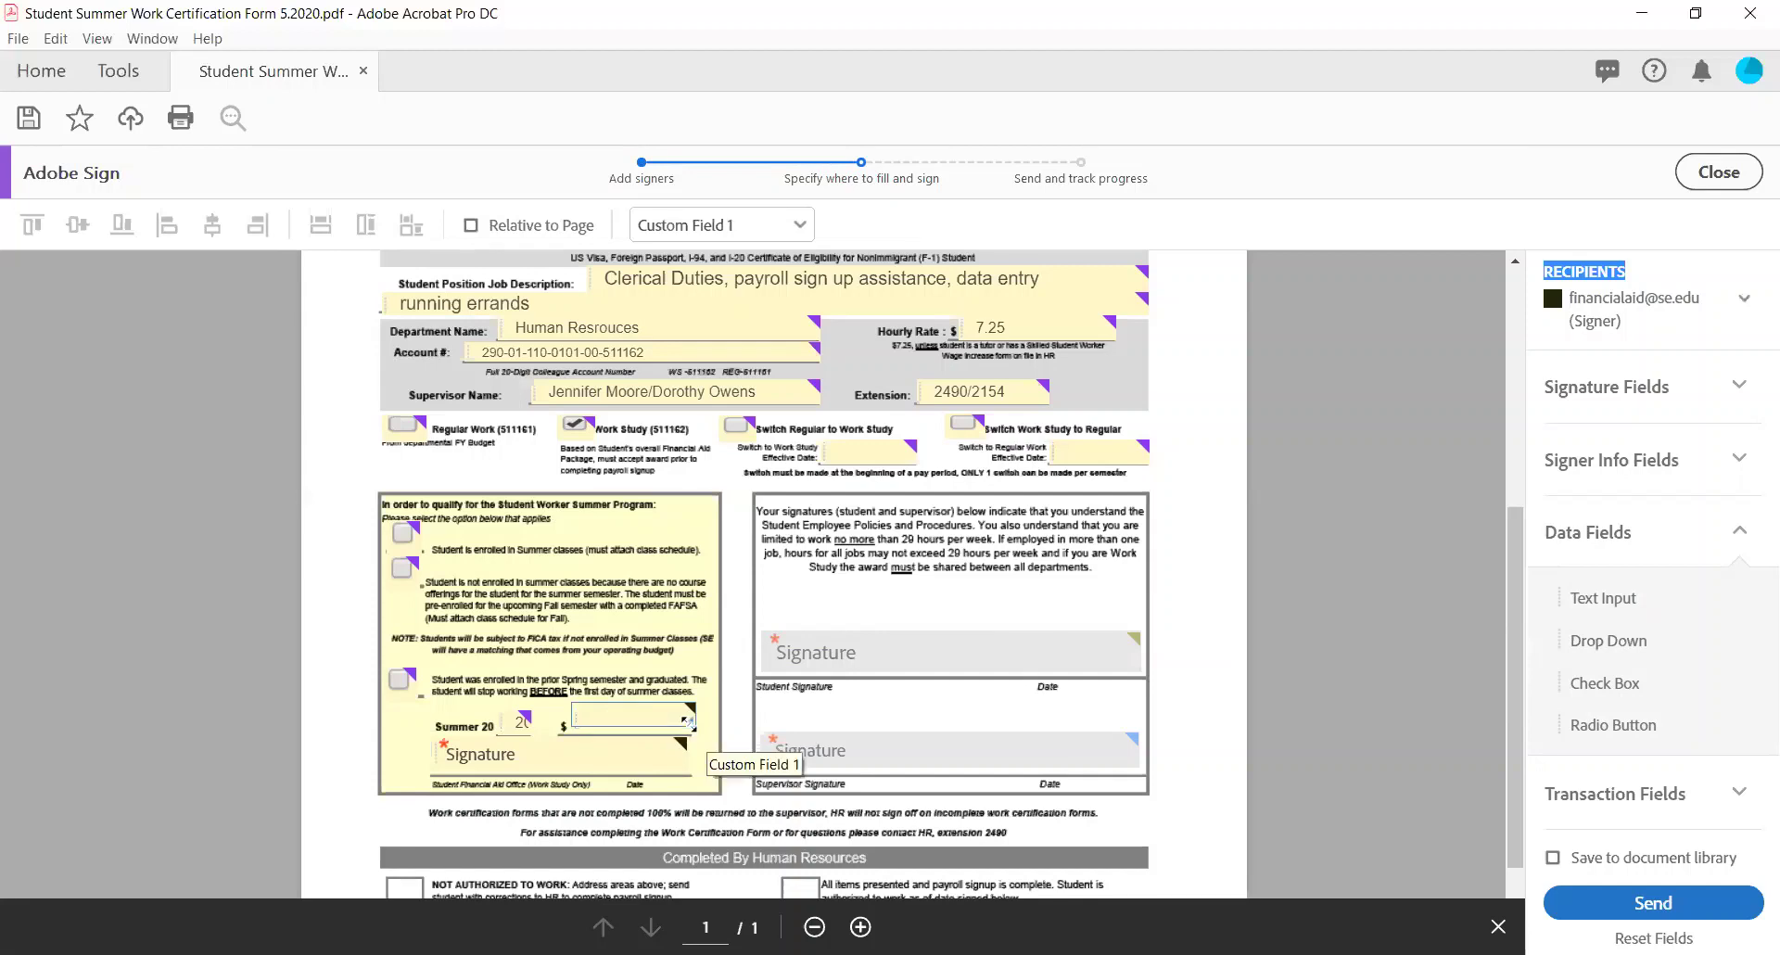
{"action": "left_click_drag", "start_coordinate": [690, 723], "coordinate": [679, 723]}
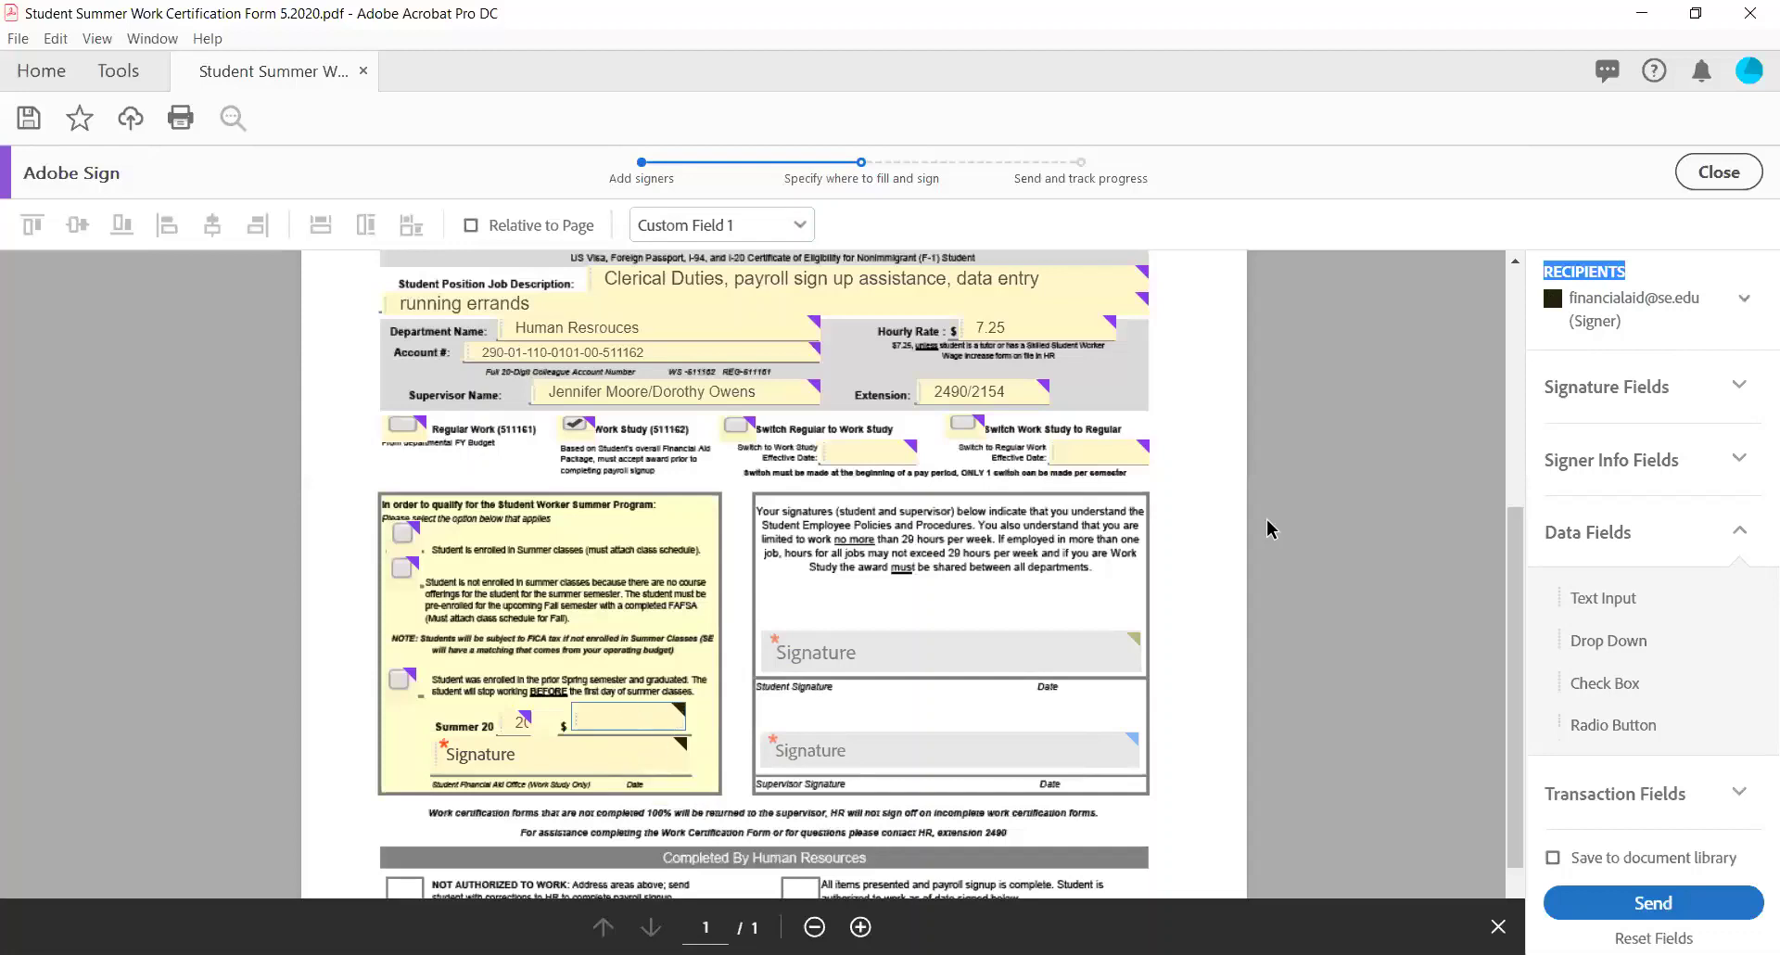
With yourself as signer, place Signature 4 above the HR line and resize it to fit.
{"action": "left_click", "coordinate": [1706, 310]}
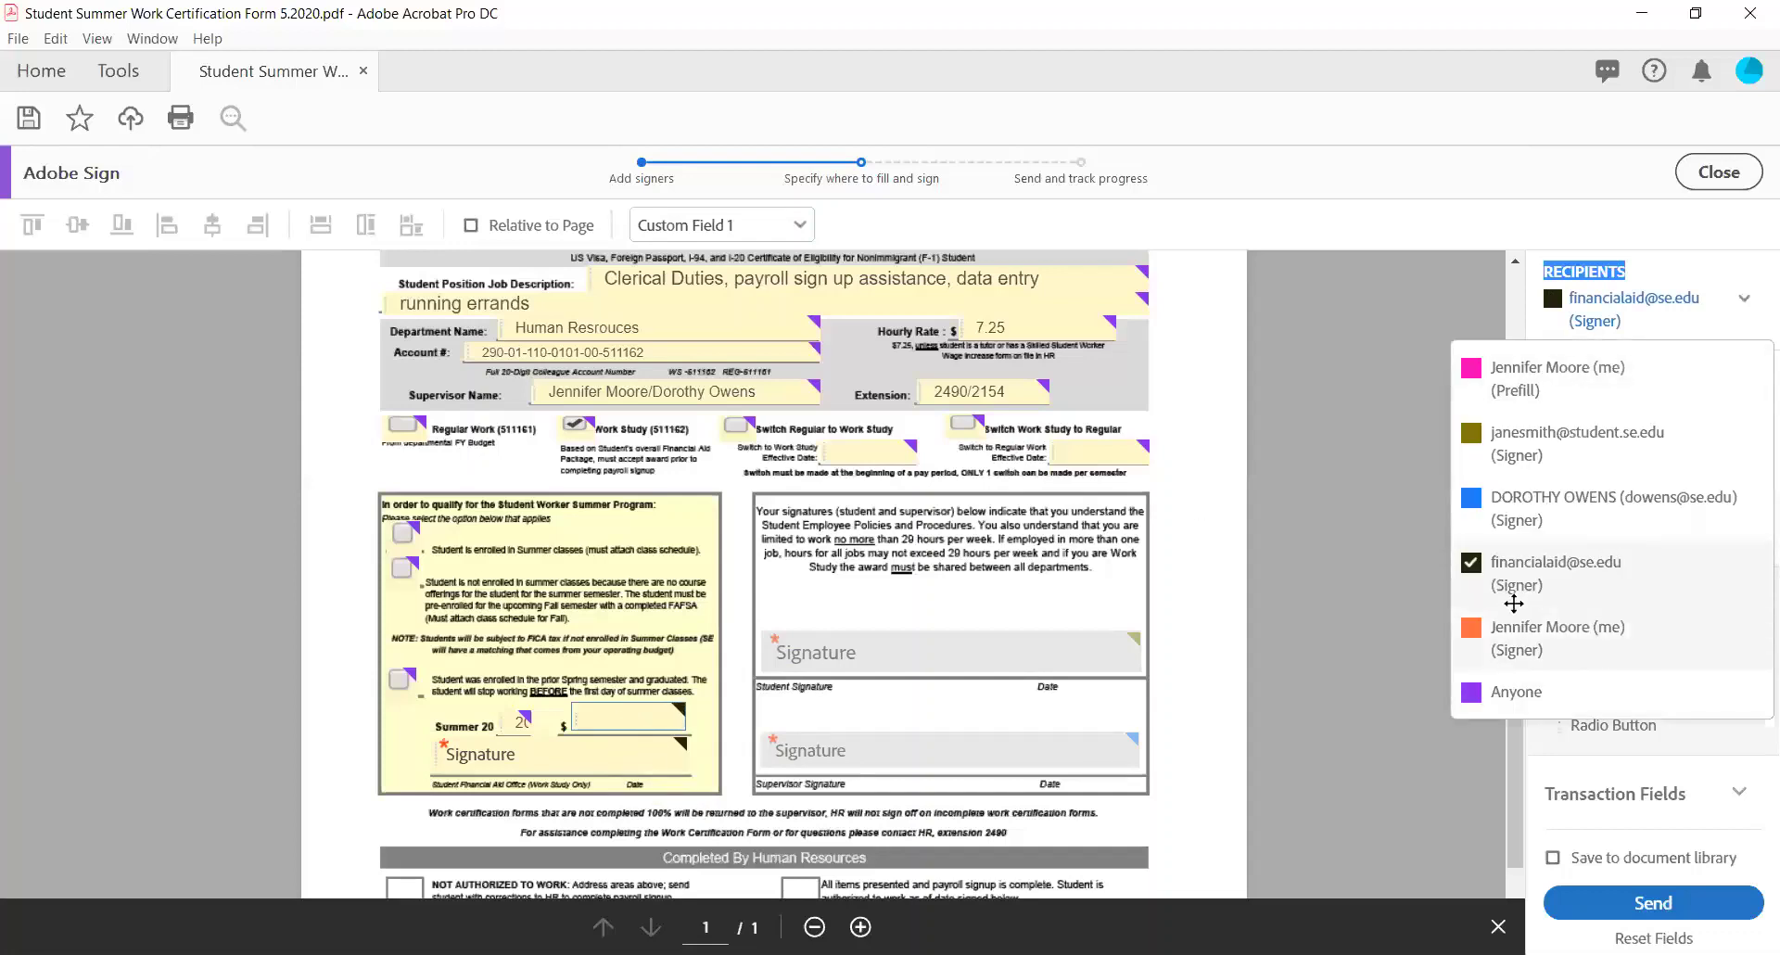
{"action": "left_click", "coordinate": [1604, 649]}
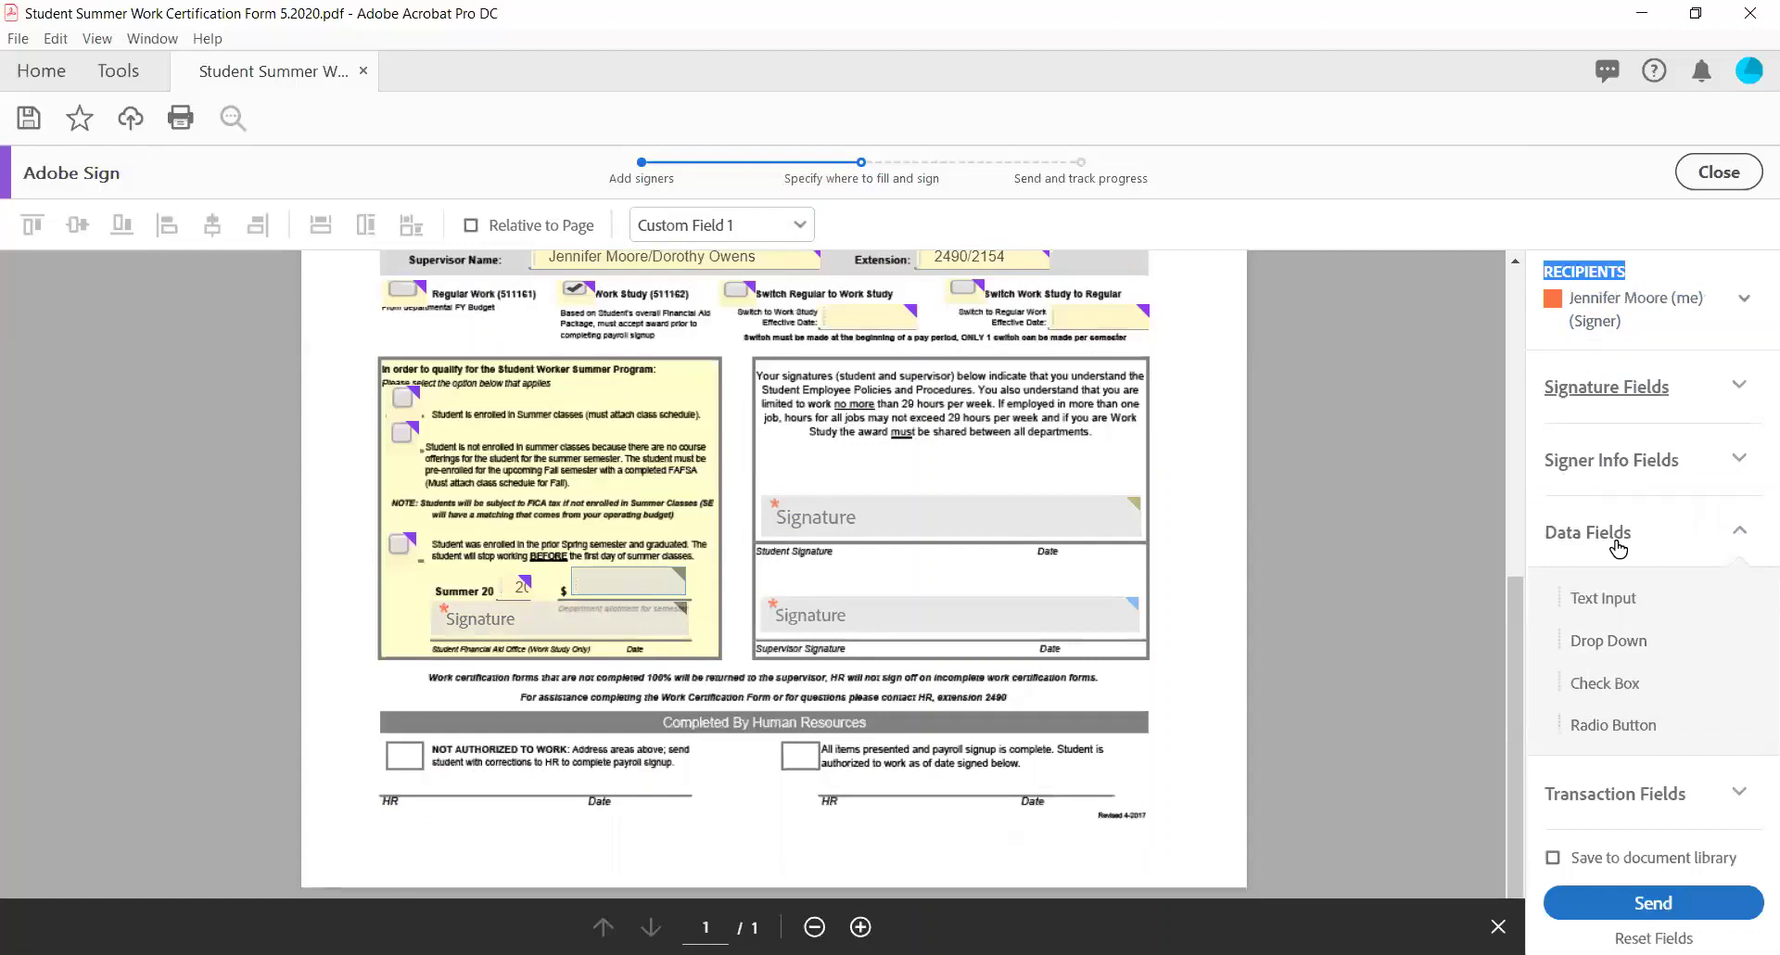
{"action": "left_click", "coordinate": [1730, 397]}
{"action": "mouse_move", "coordinate": [1621, 454]}
{"action": "left_mouse_down"}
{"action": "mouse_move", "coordinate": [1061, 810]}
{"action": "mouse_move", "coordinate": [880, 788]}
{"action": "mouse_move", "coordinate": [816, 756]}
{"action": "left_mouse_up"}
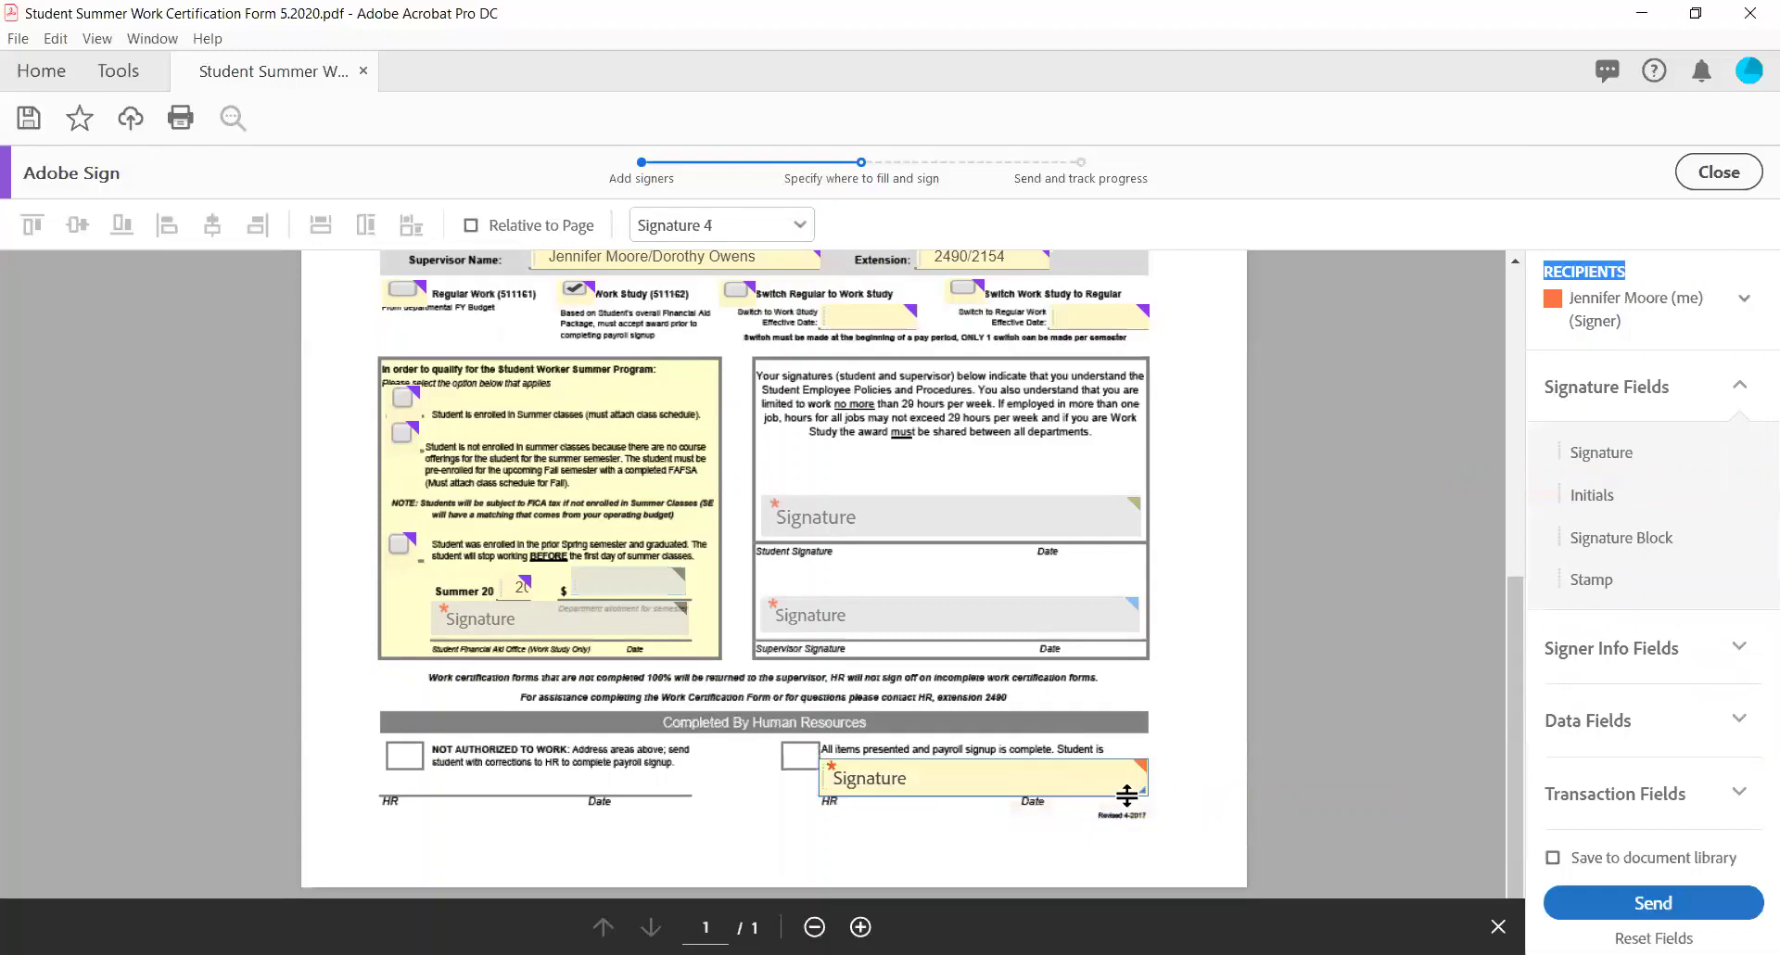
{"action": "left_click_drag", "start_coordinate": [1142, 795], "coordinate": [1097, 784]}
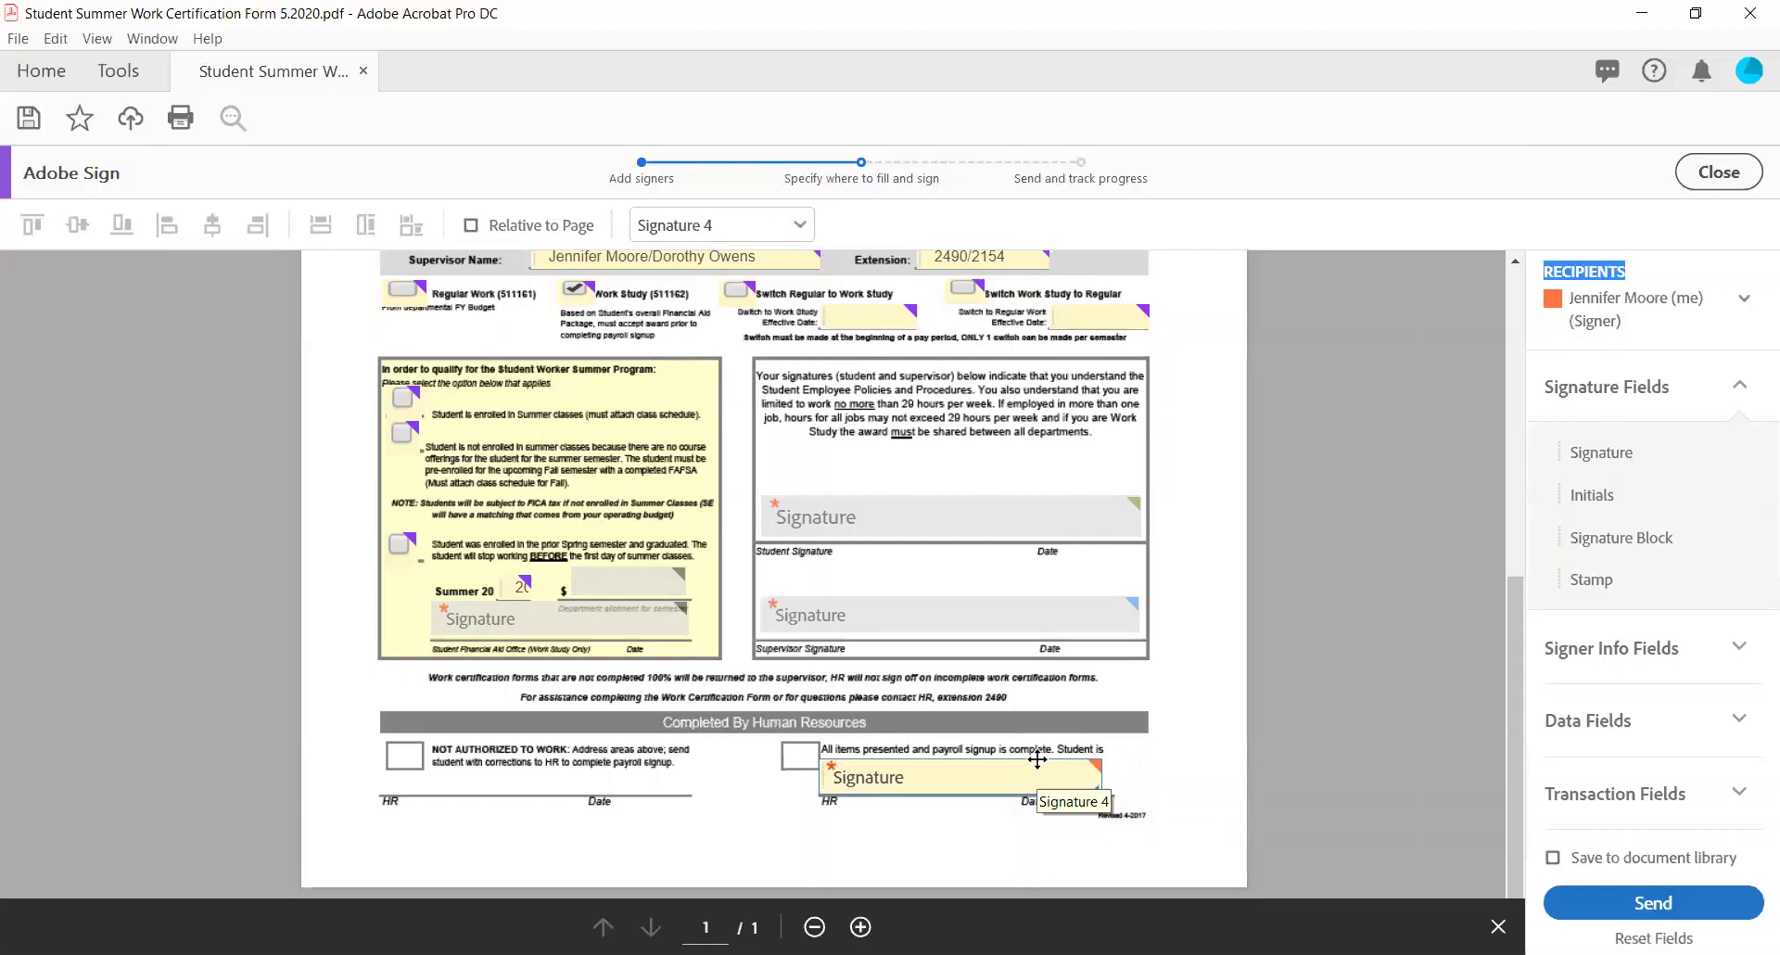
{"action": "left_click_drag", "start_coordinate": [1101, 794], "coordinate": [1080, 780]}
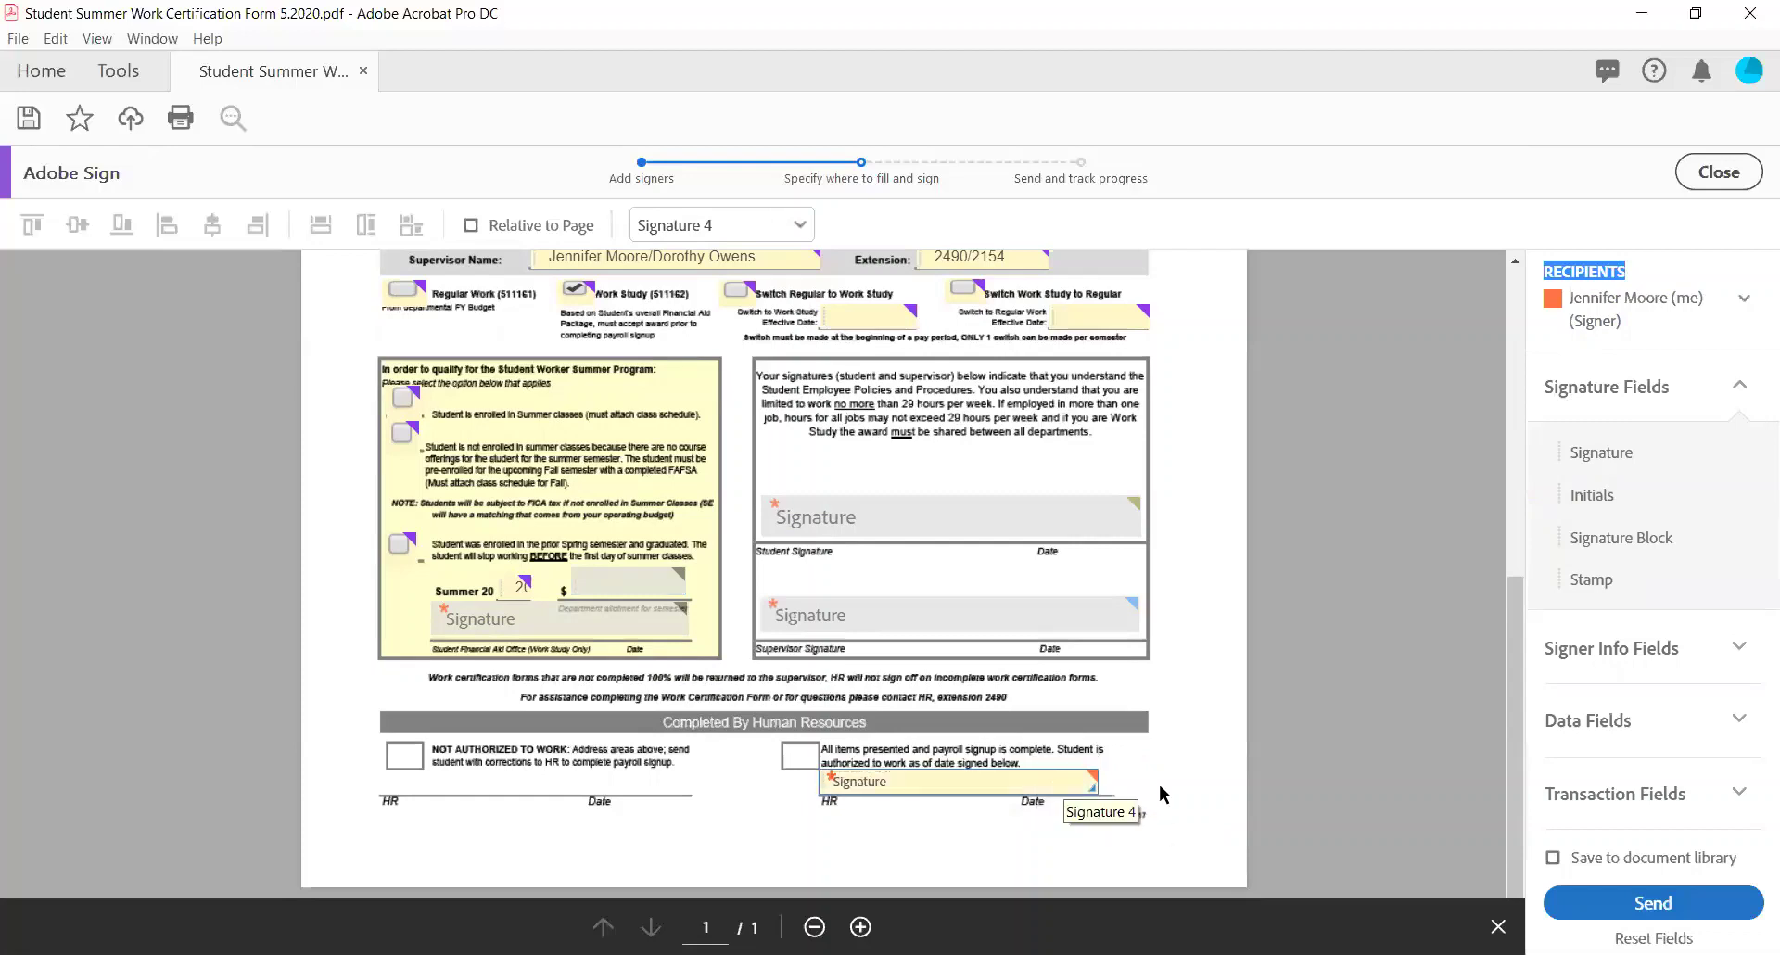
{"action": "left_click_drag", "start_coordinate": [1099, 792], "coordinate": [1110, 794]}
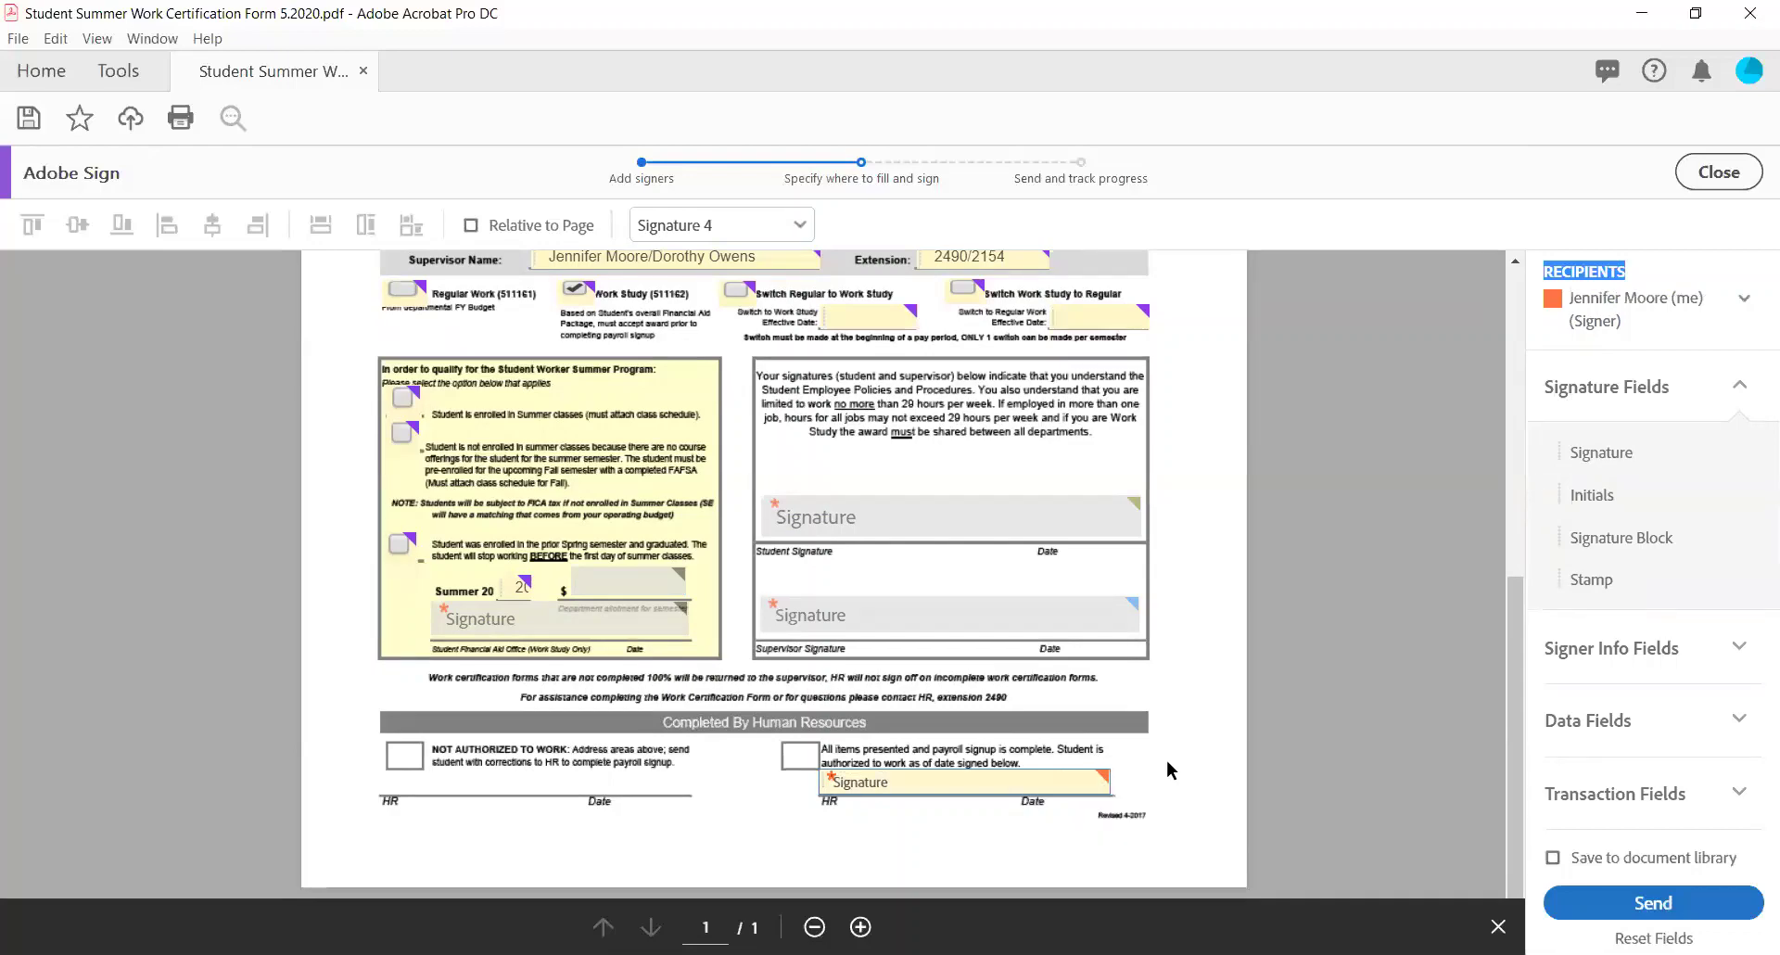
{"action": "scroll", "coordinate": [1167, 758], "scroll_direction": "up", "scroll_amount": 5}
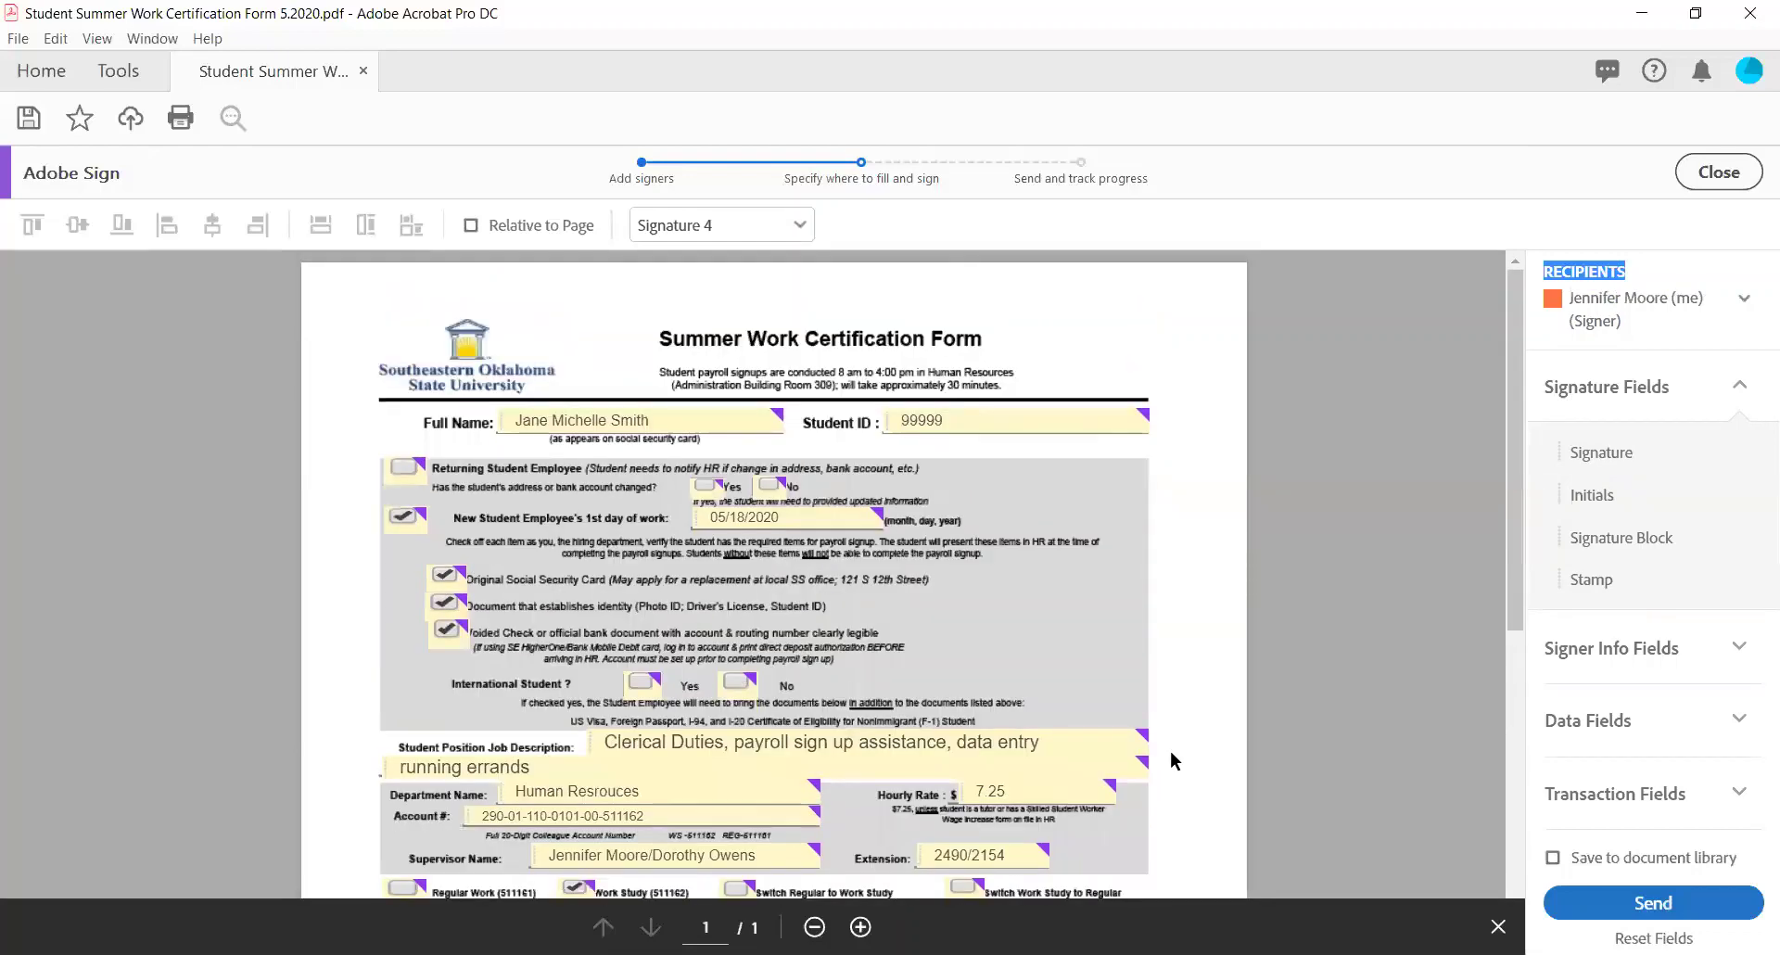
{"action": "scroll", "coordinate": [1173, 747], "scroll_direction": "down", "scroll_amount": 2}
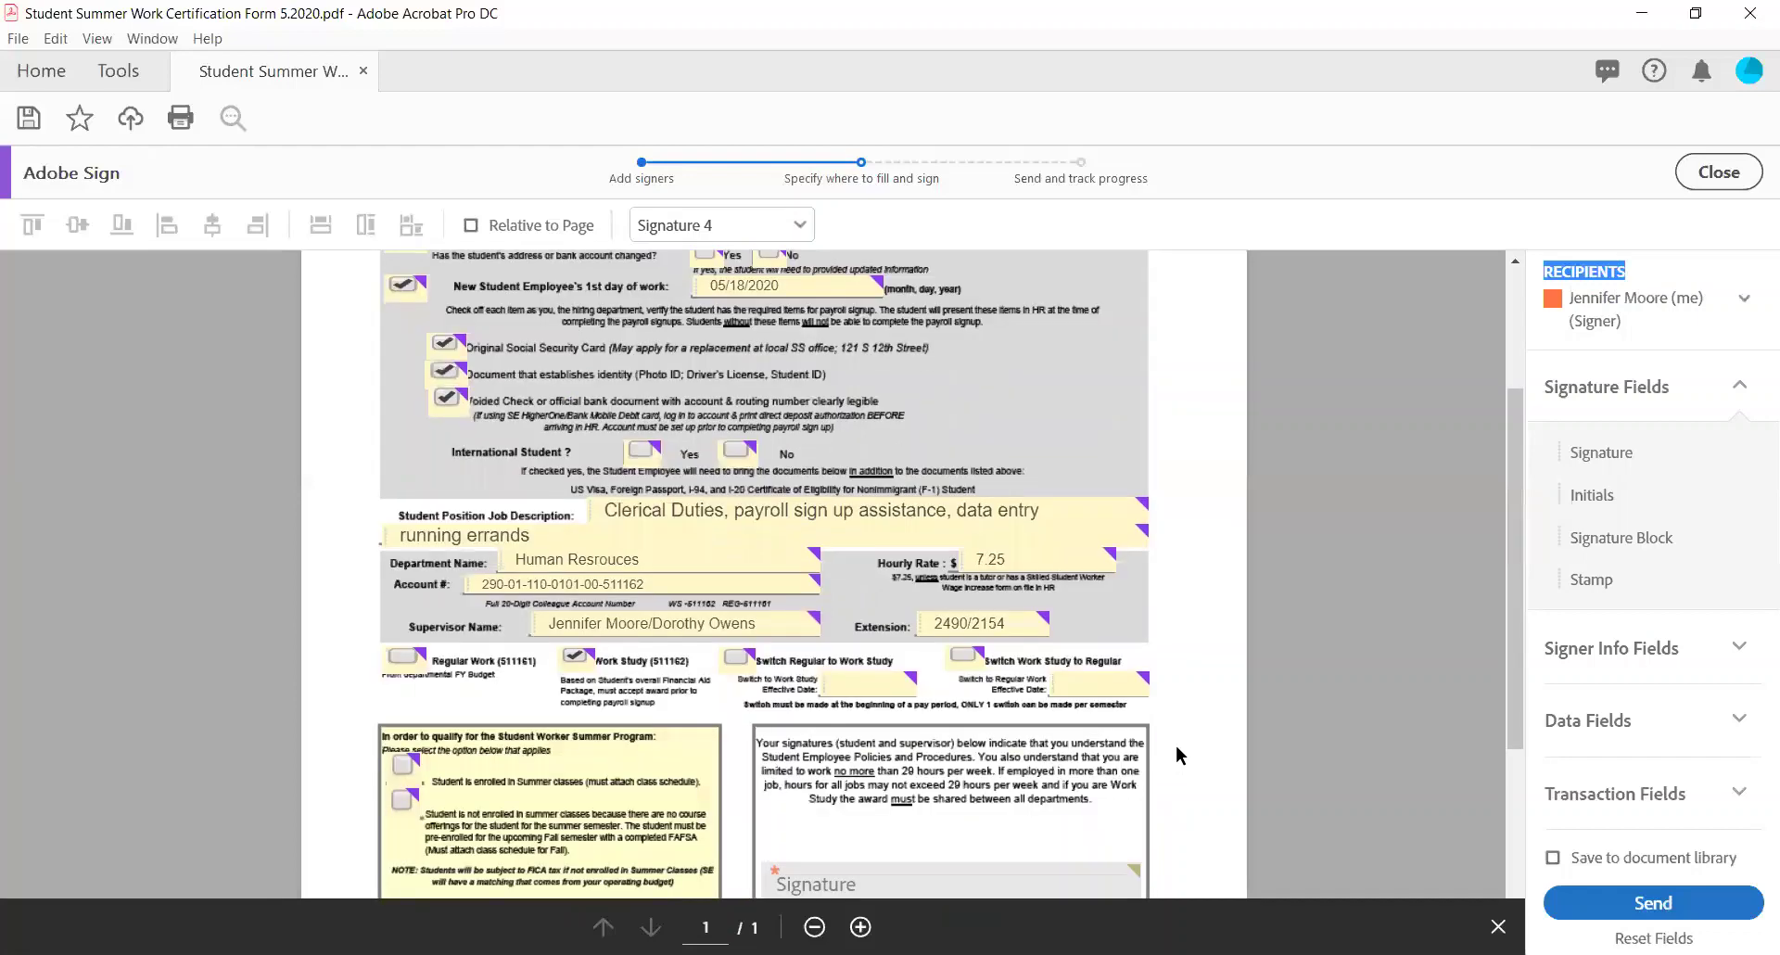
{"action": "scroll", "coordinate": [1175, 744], "scroll_direction": "down", "scroll_amount": 3}
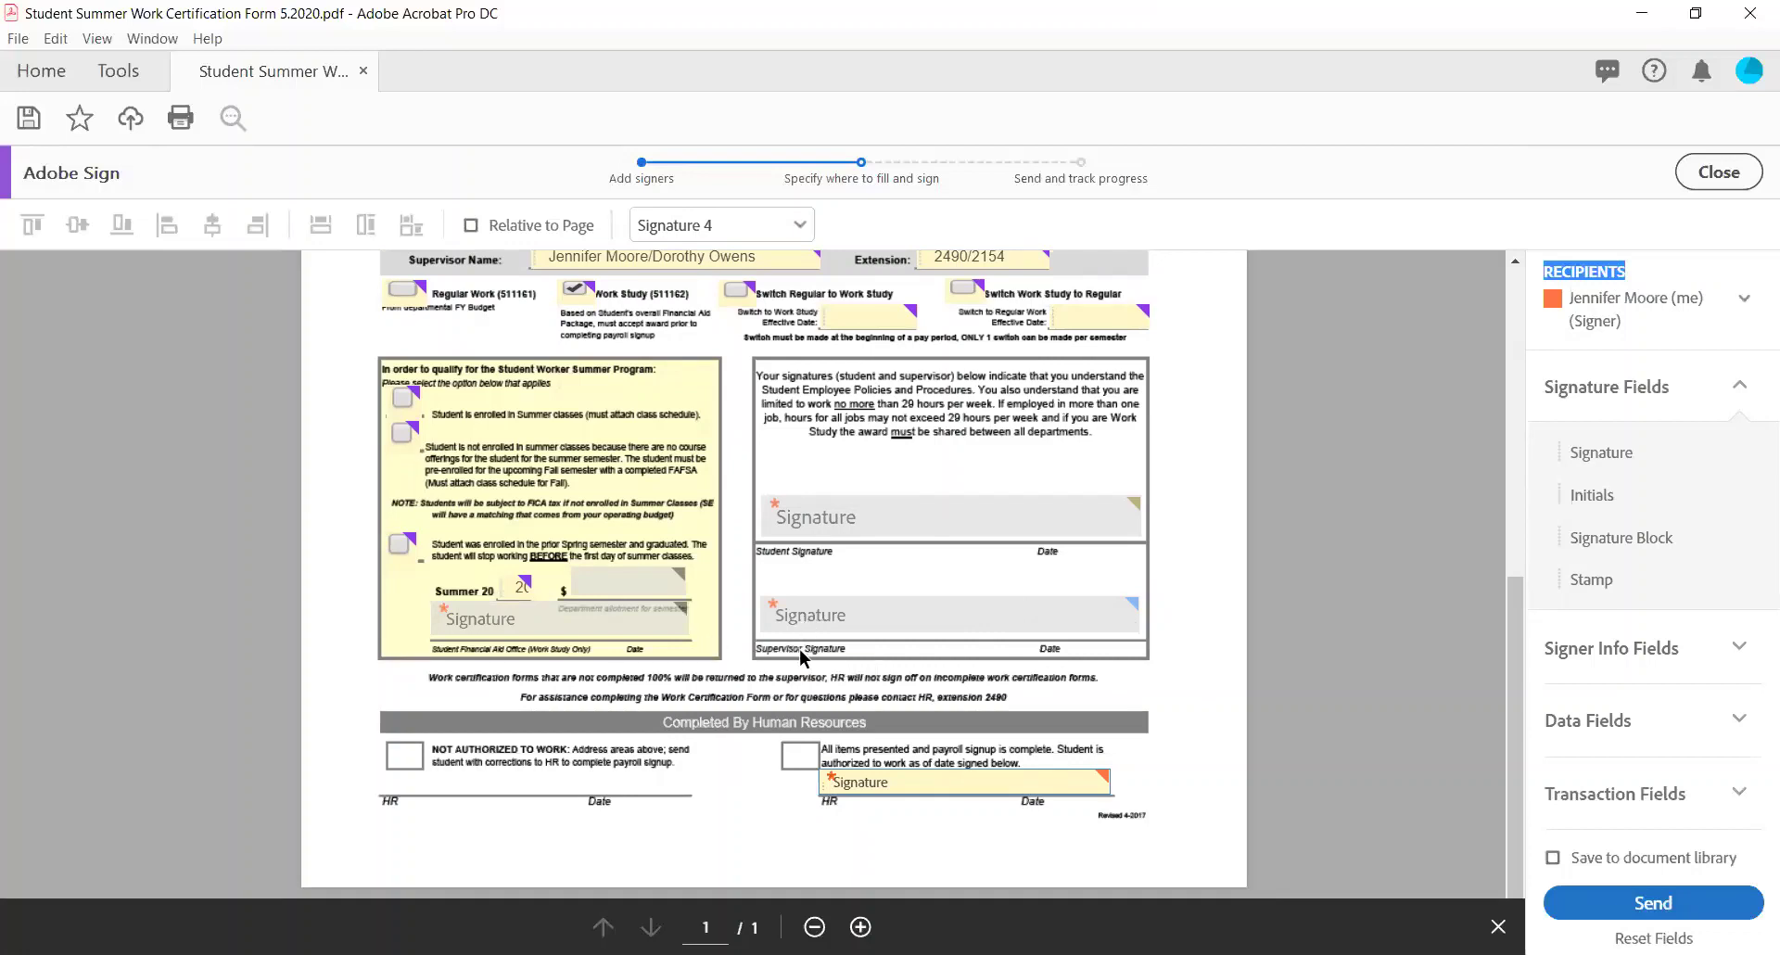
{"action": "left_click", "coordinate": [1598, 916]}
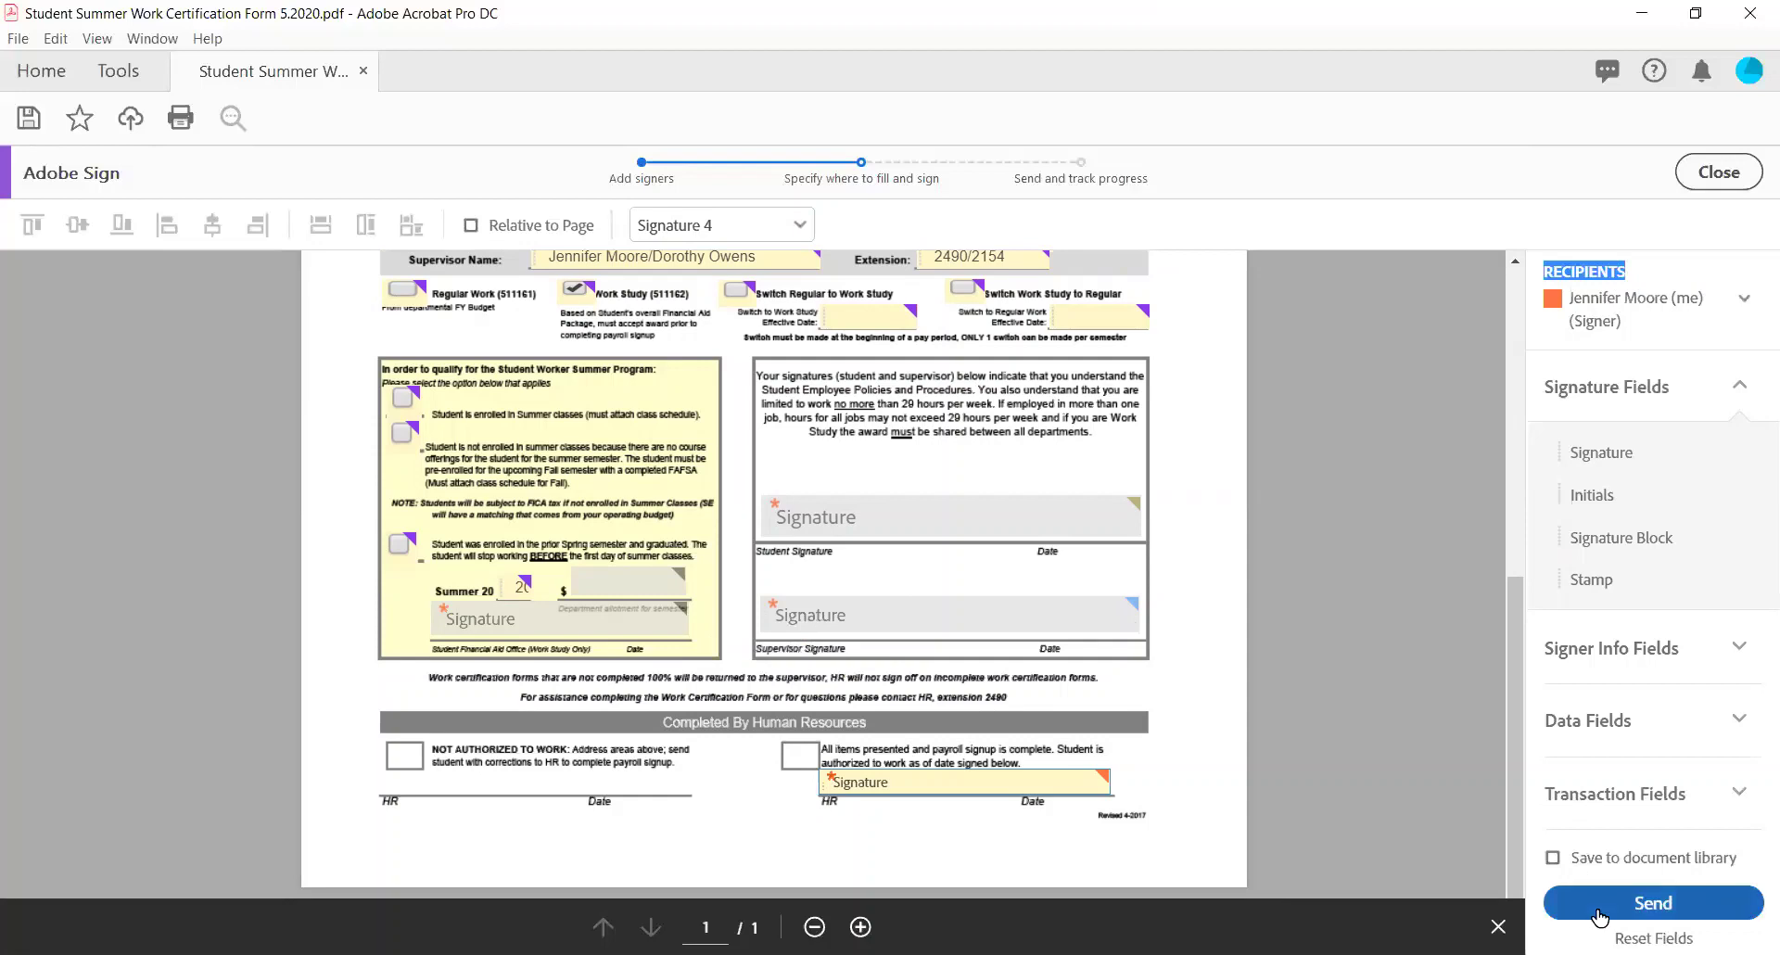
Send the Summer Work Certification Form to the four signers for signature.
{"action": "left_click", "coordinate": [1601, 916]}
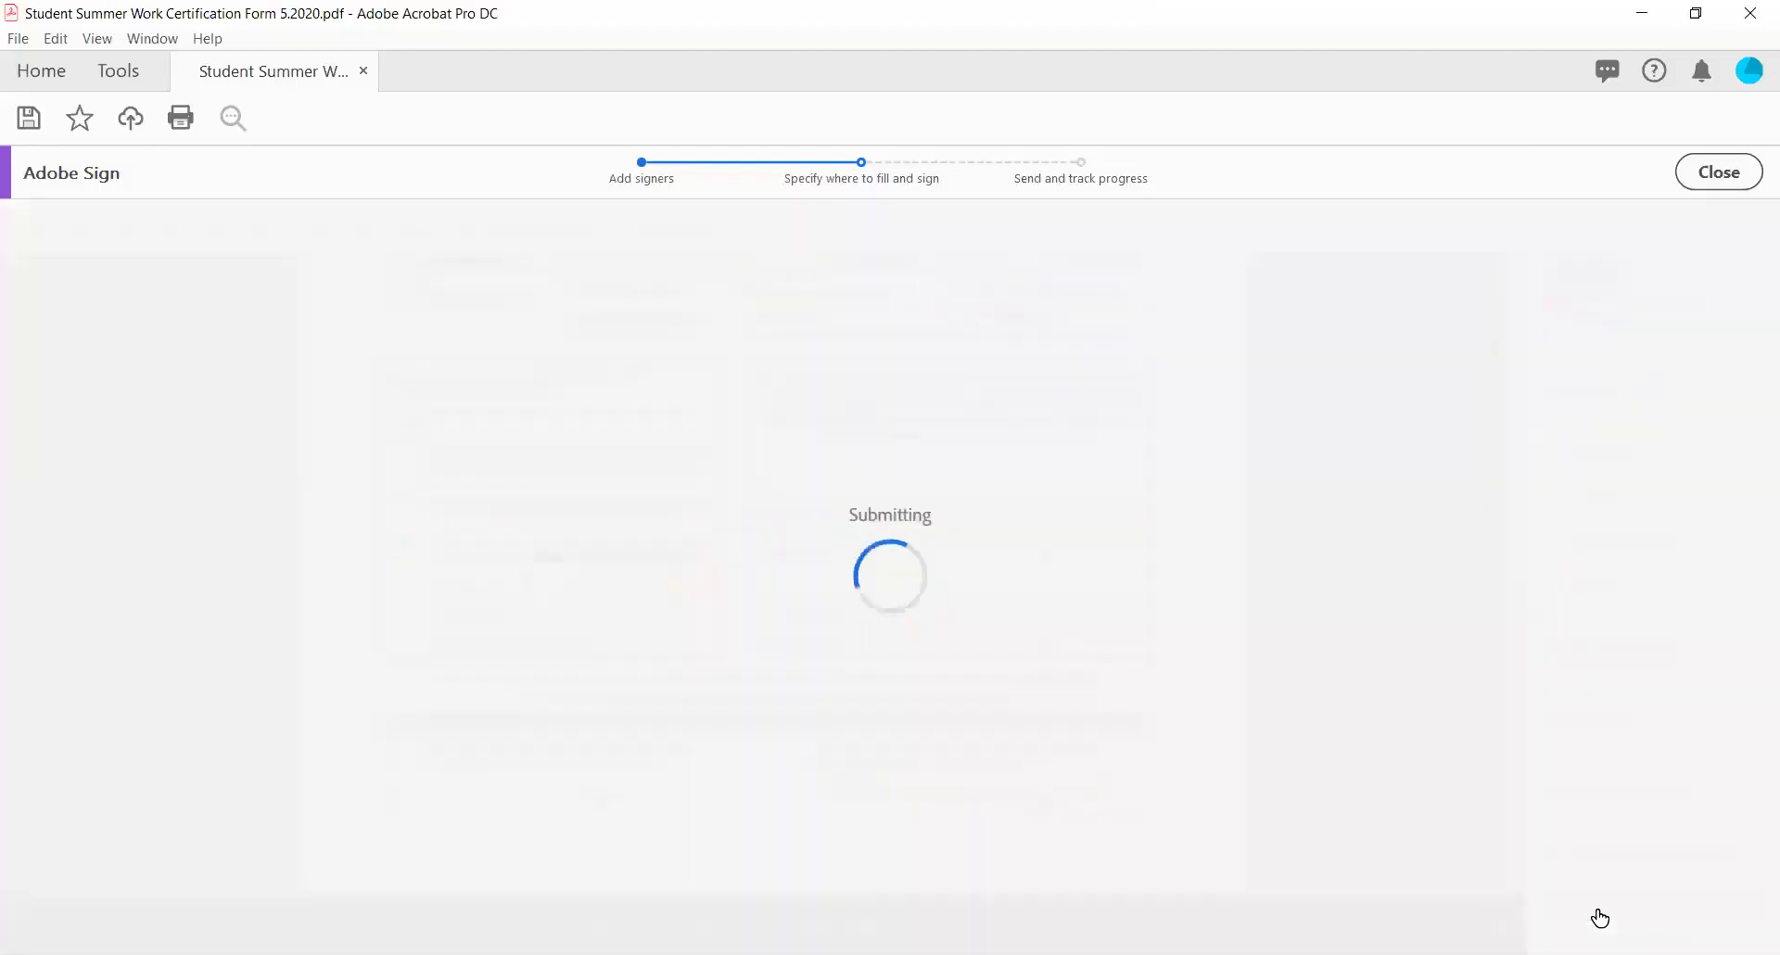